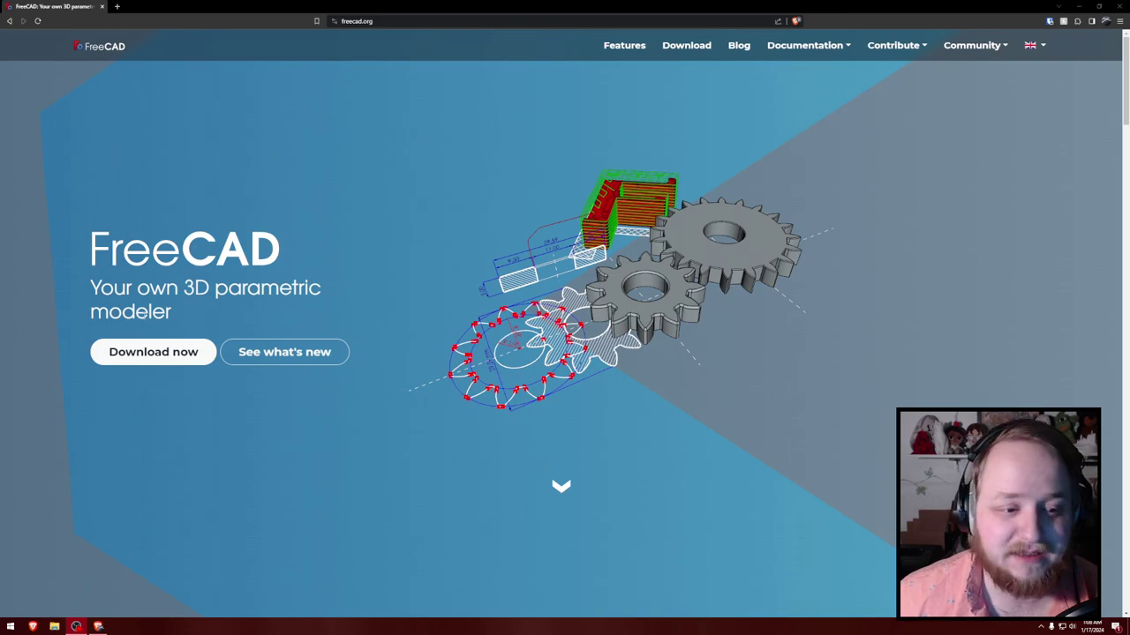
Step: Download the FreeCAD 0.21.2 Windows 64-bit installer and save it to the Desktop
click(153, 352)
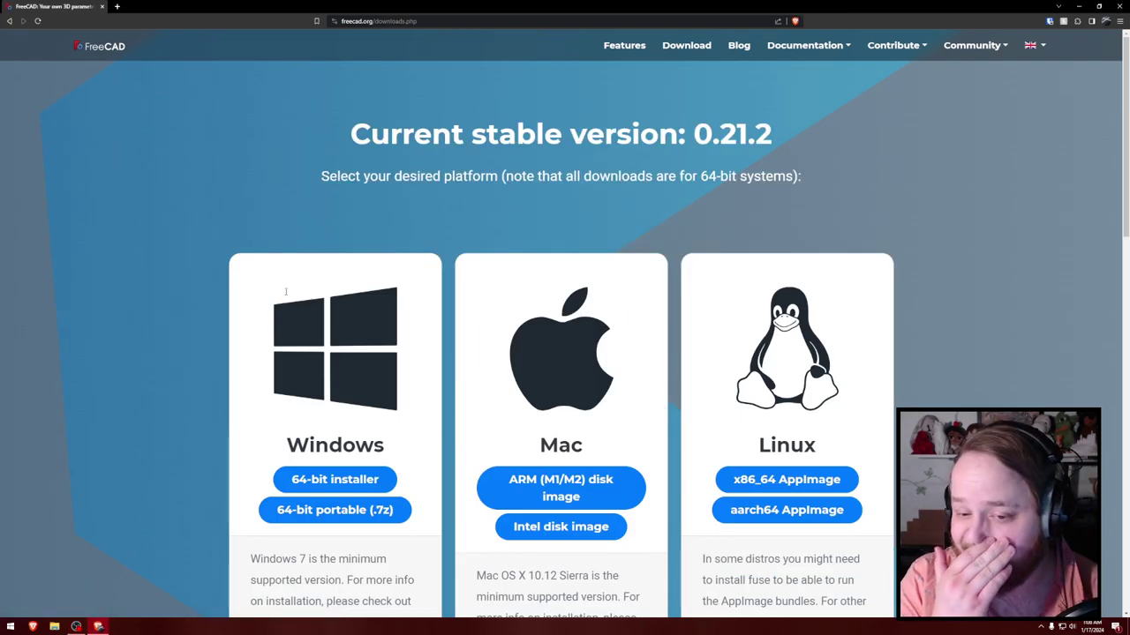
scroll(285, 291, down, 2)
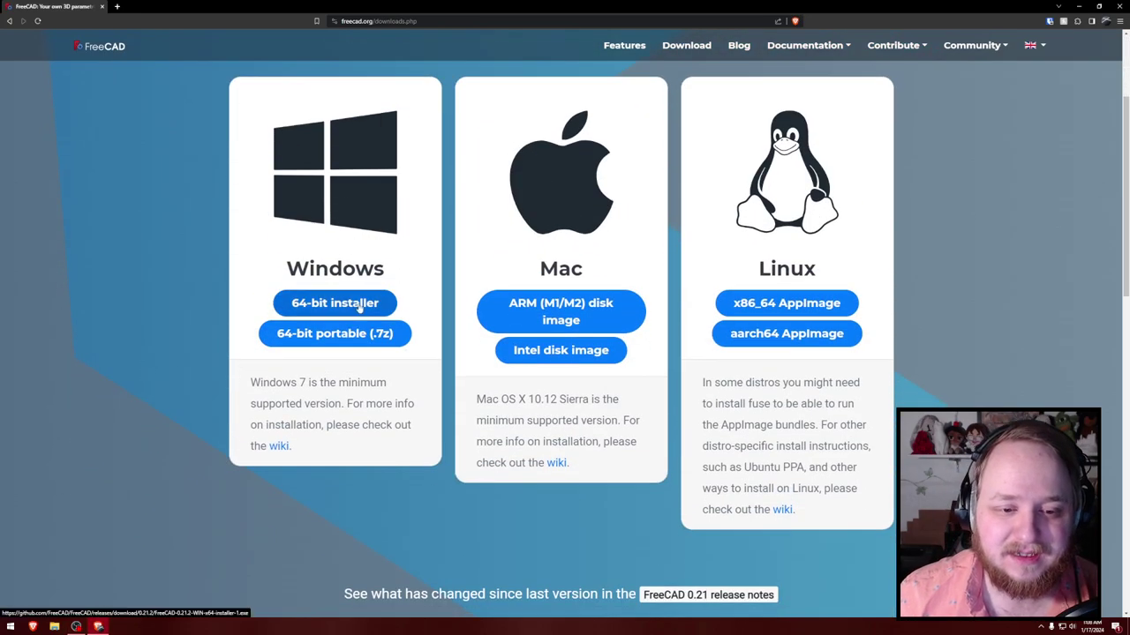
click(357, 305)
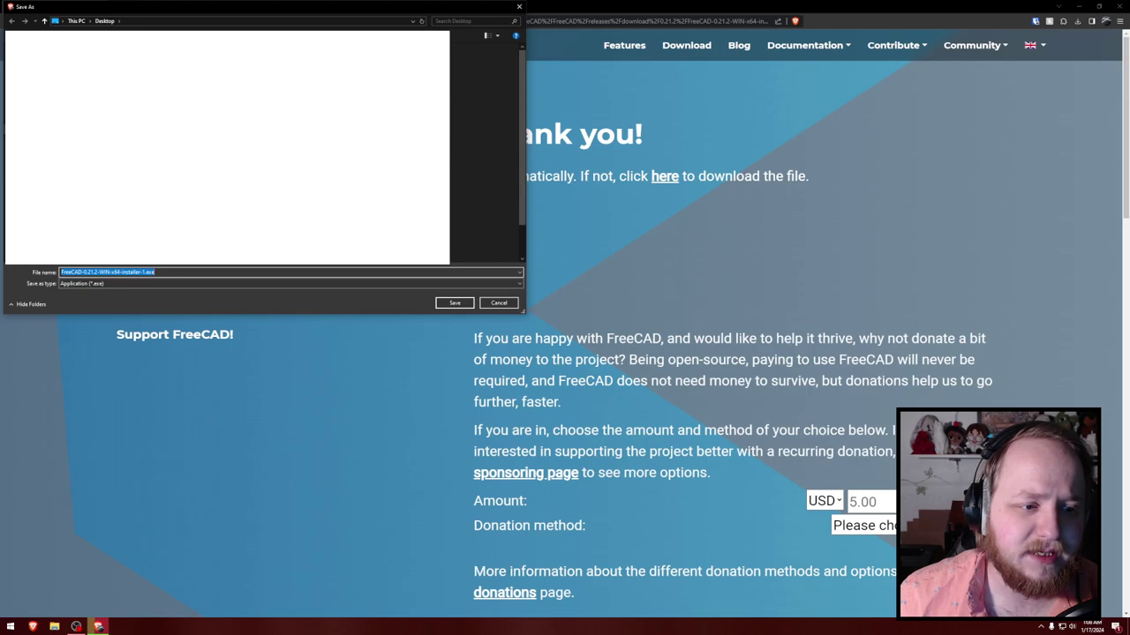
click(455, 302)
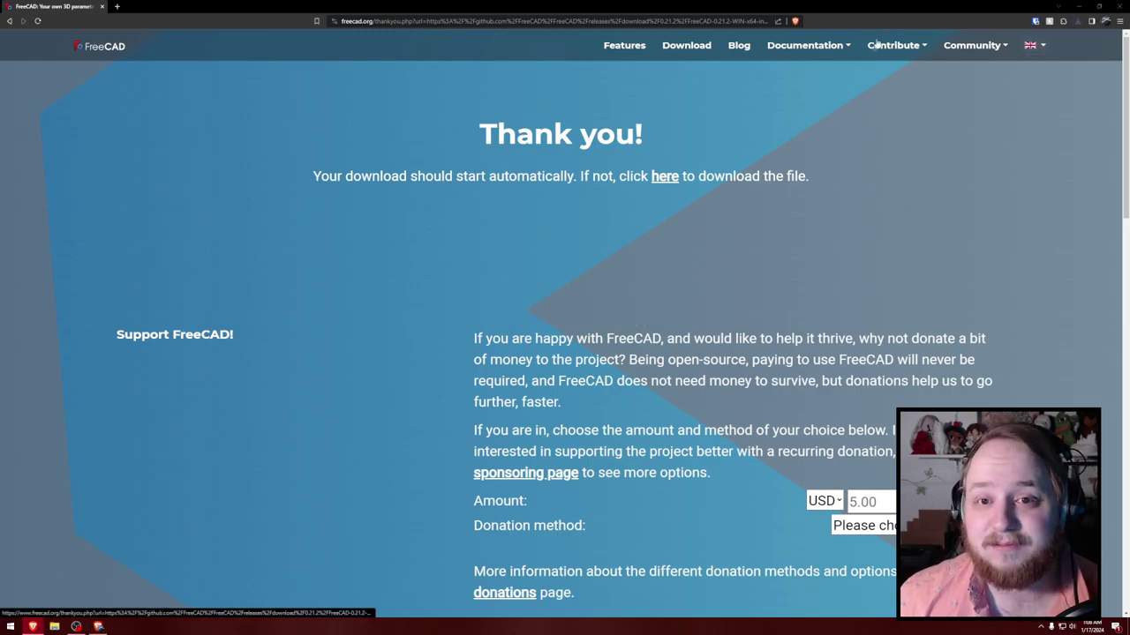
click(1078, 8)
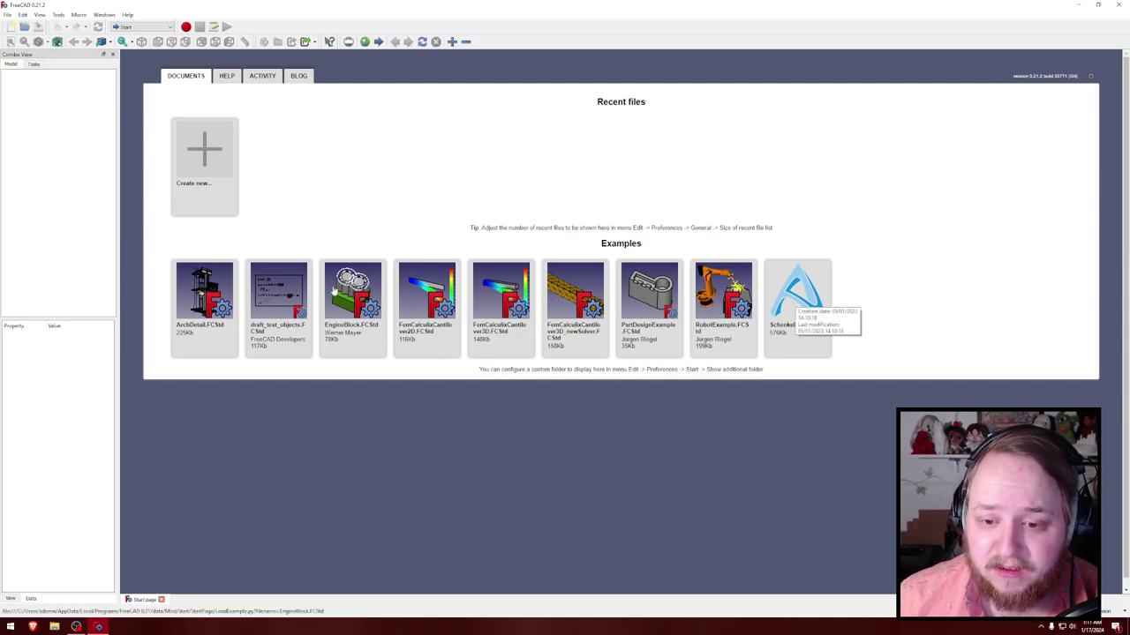
Step: Create a new empty Unnamed document, then browse the View menu and workbench list
click(219, 160)
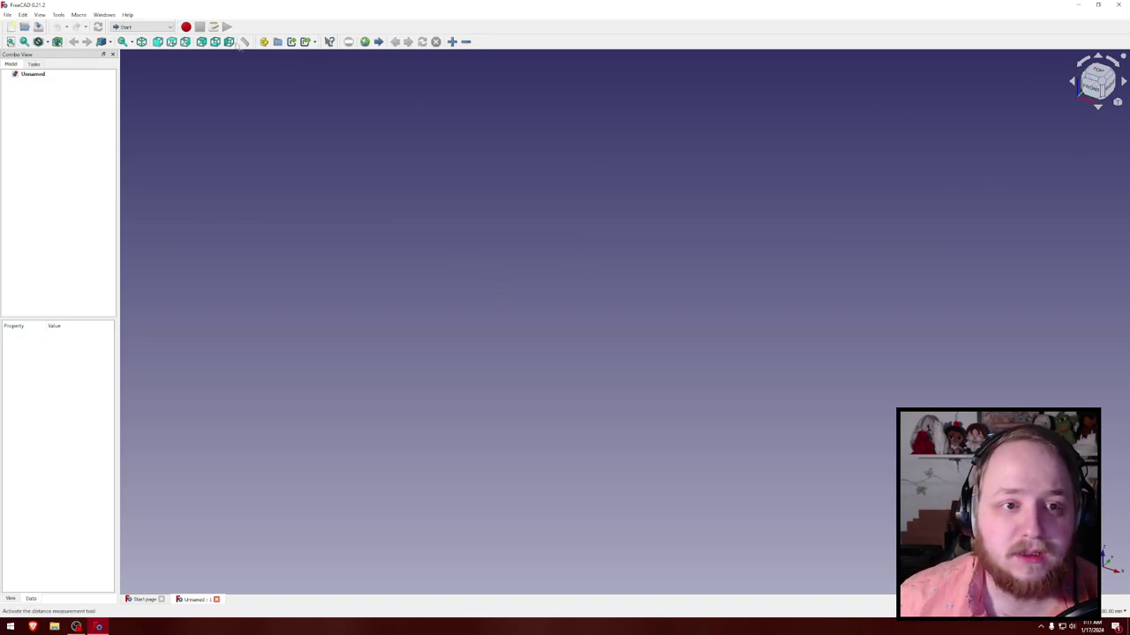
click(40, 15)
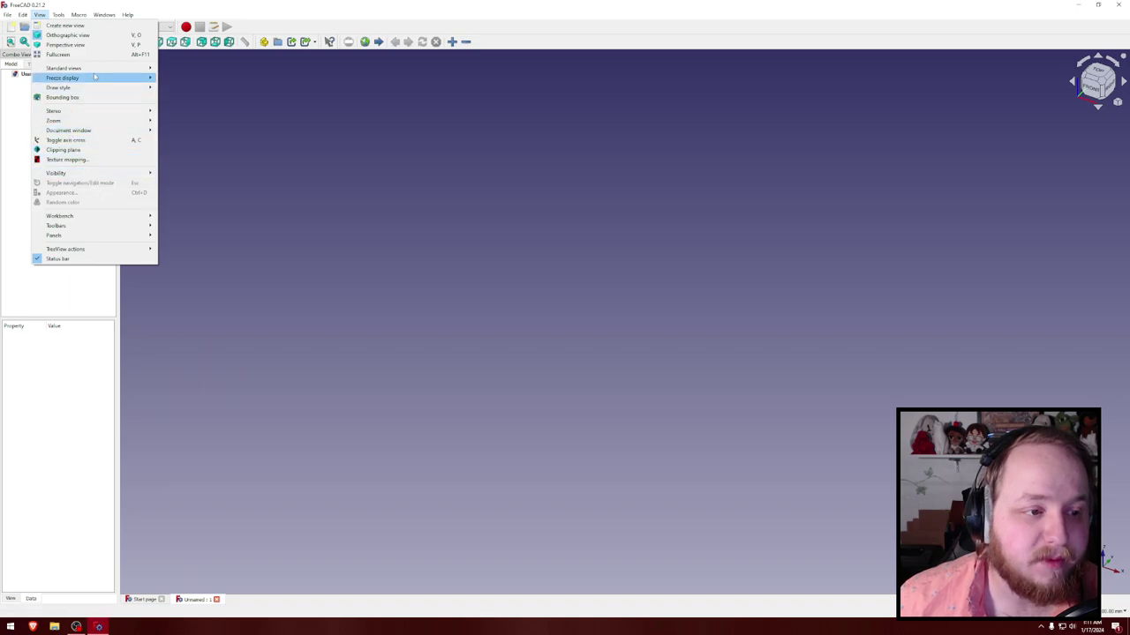
mouse_move(114, 72)
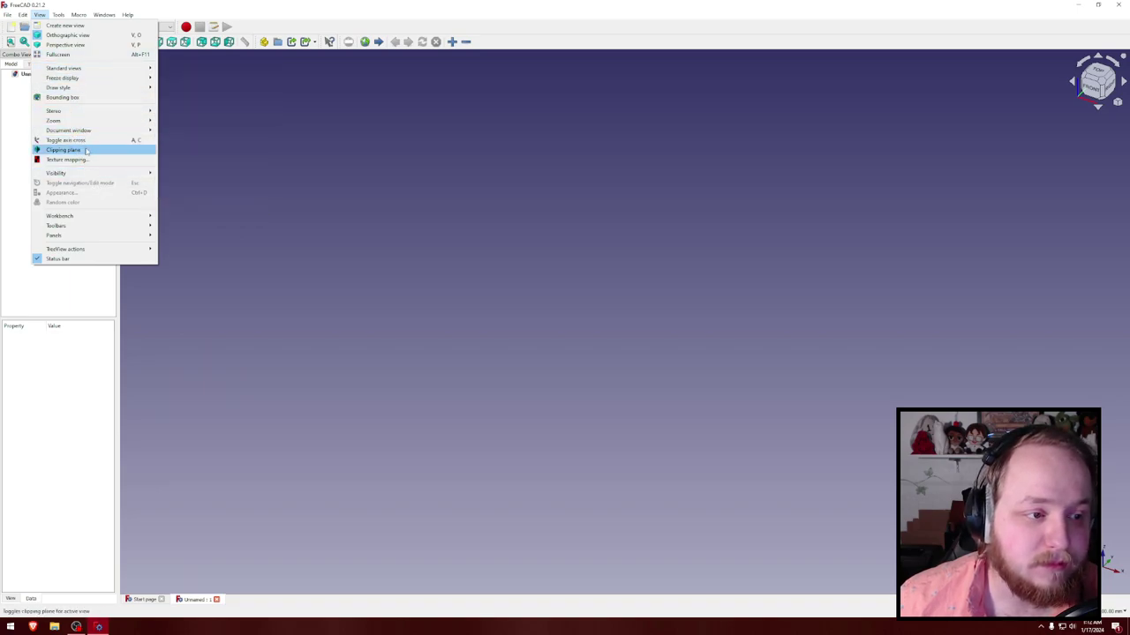
click(210, 4)
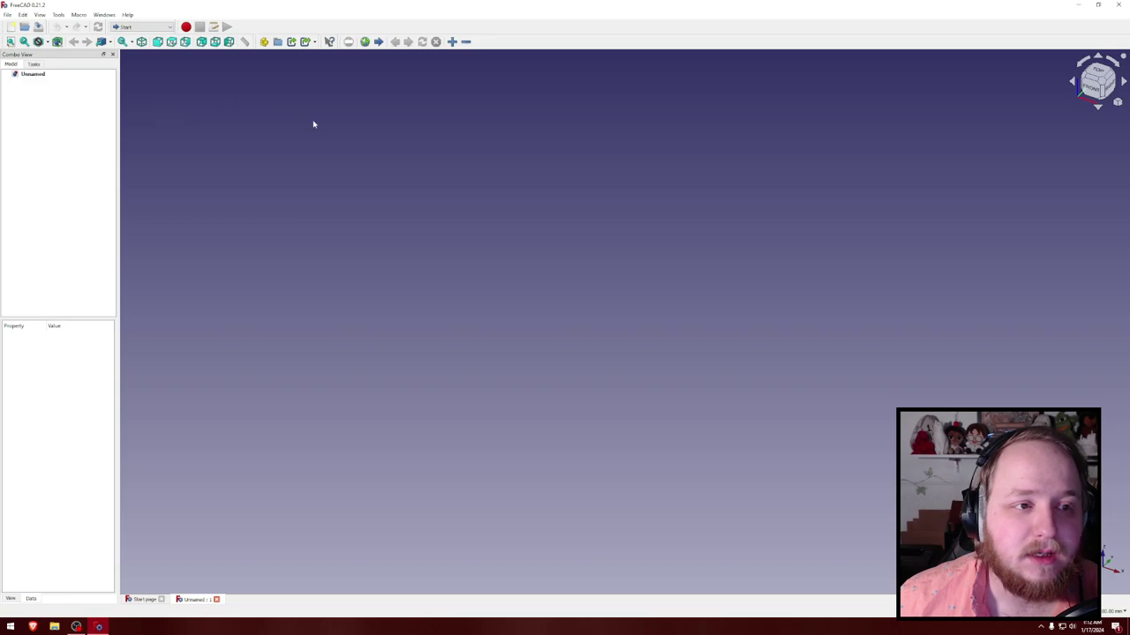
click(128, 27)
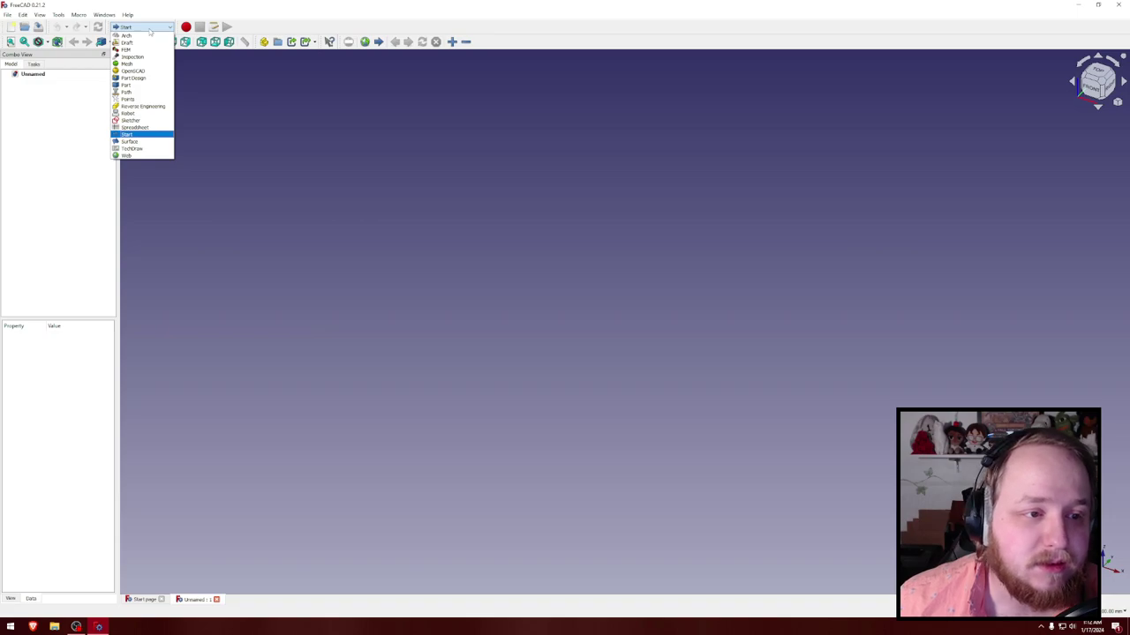
Step: Switch to Part Design, create a body and start a sketch on the XY-plane
click(134, 79)
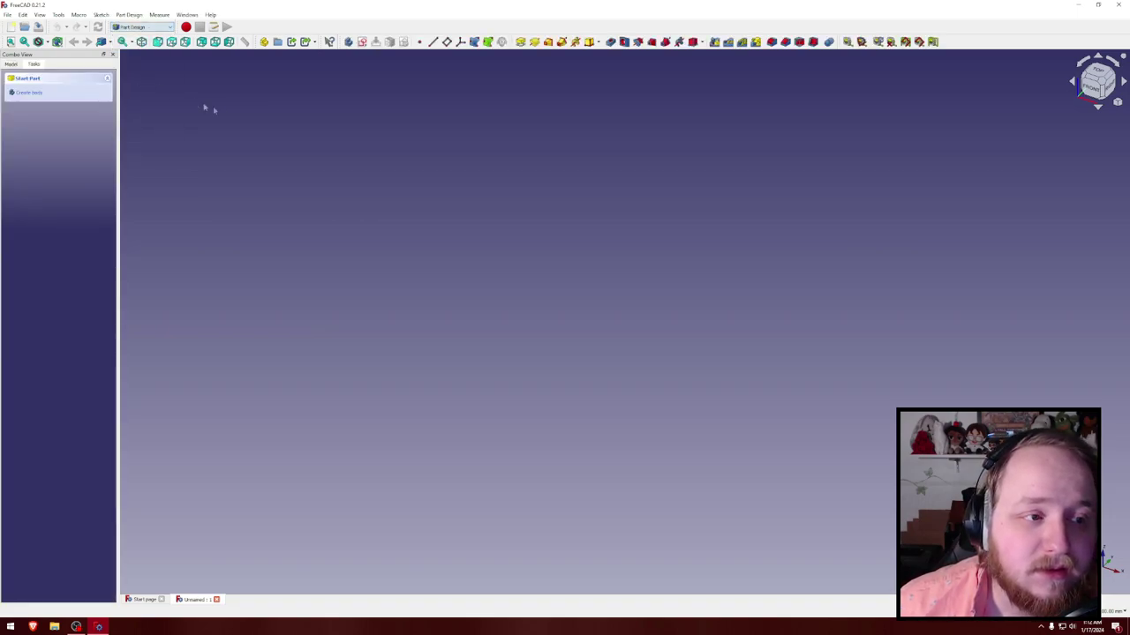
click(39, 95)
click(39, 94)
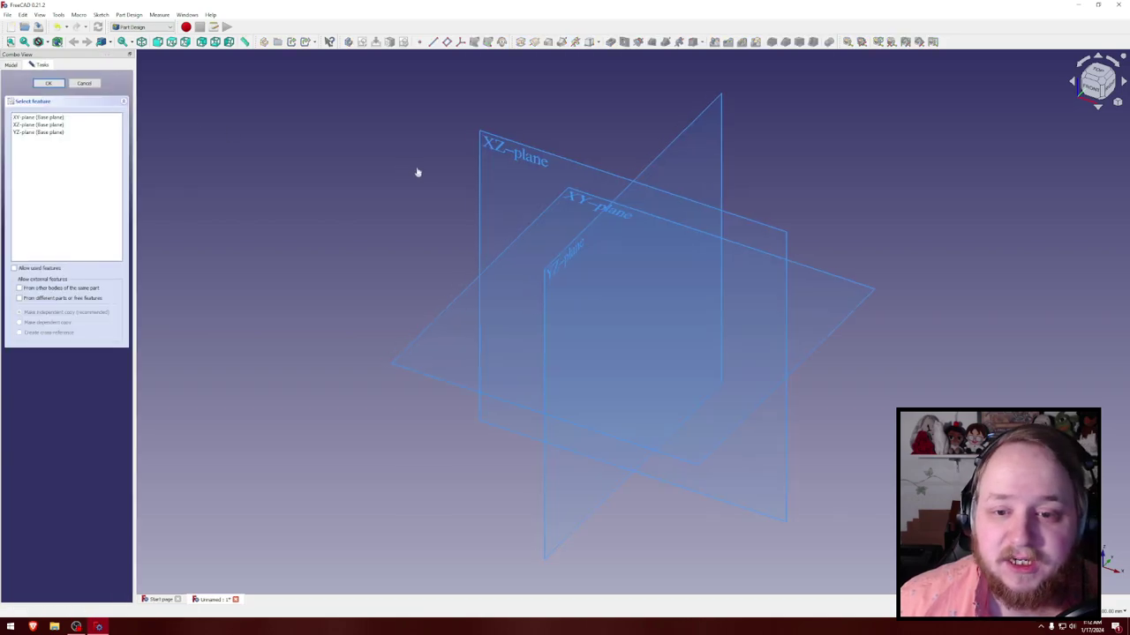
right_click(458, 188)
click(685, 151)
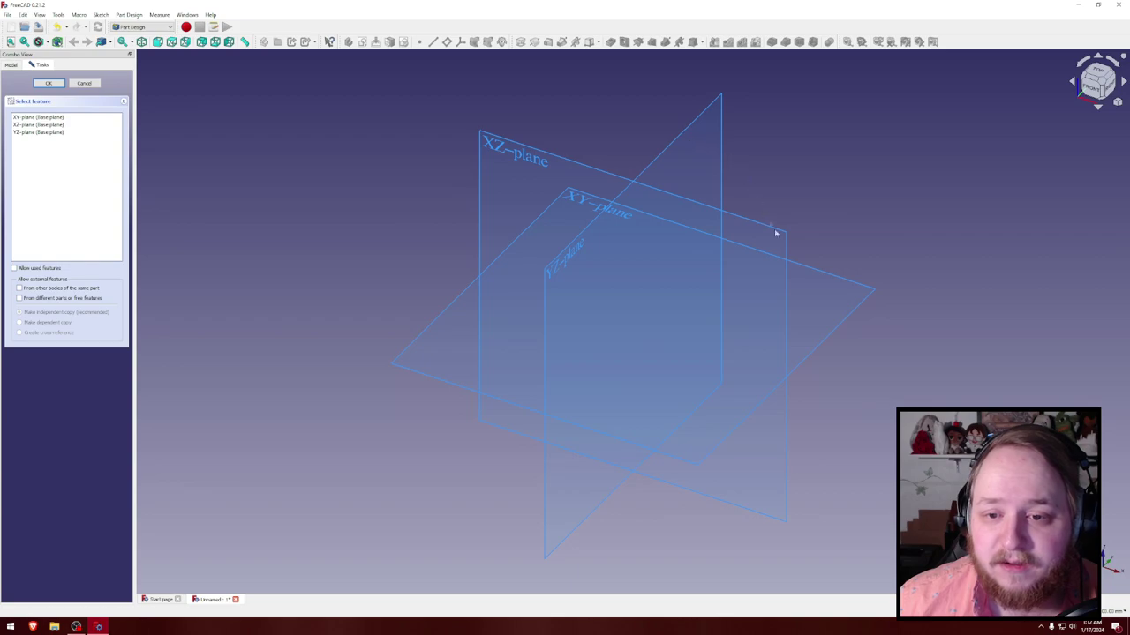
click(548, 205)
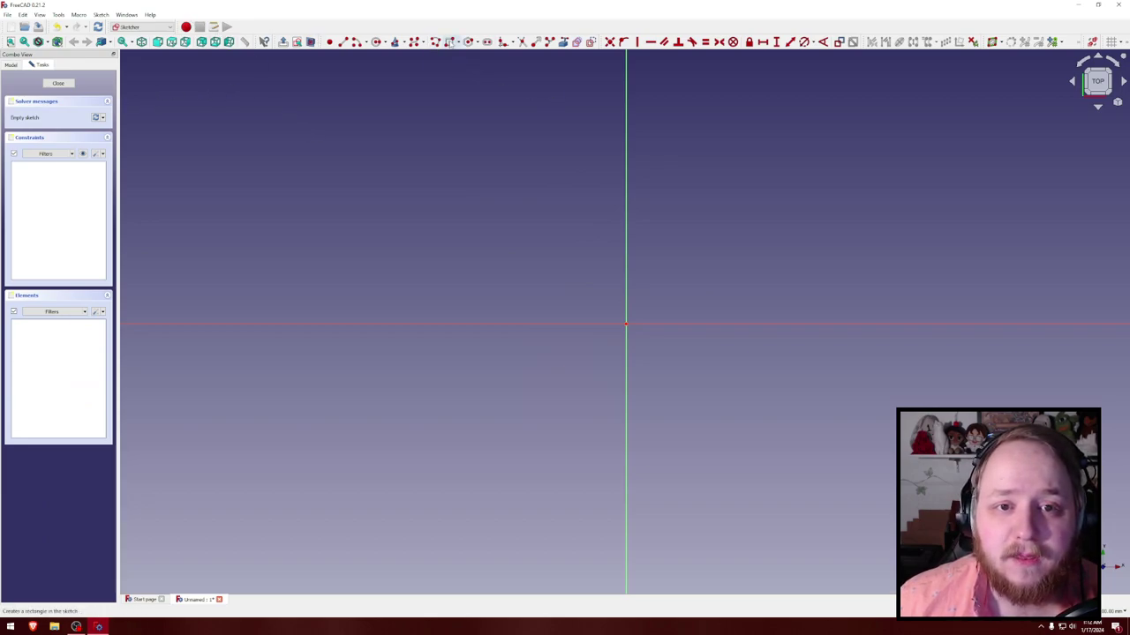
Step: Draw a centred rectangle with its centre at the origin
click(458, 46)
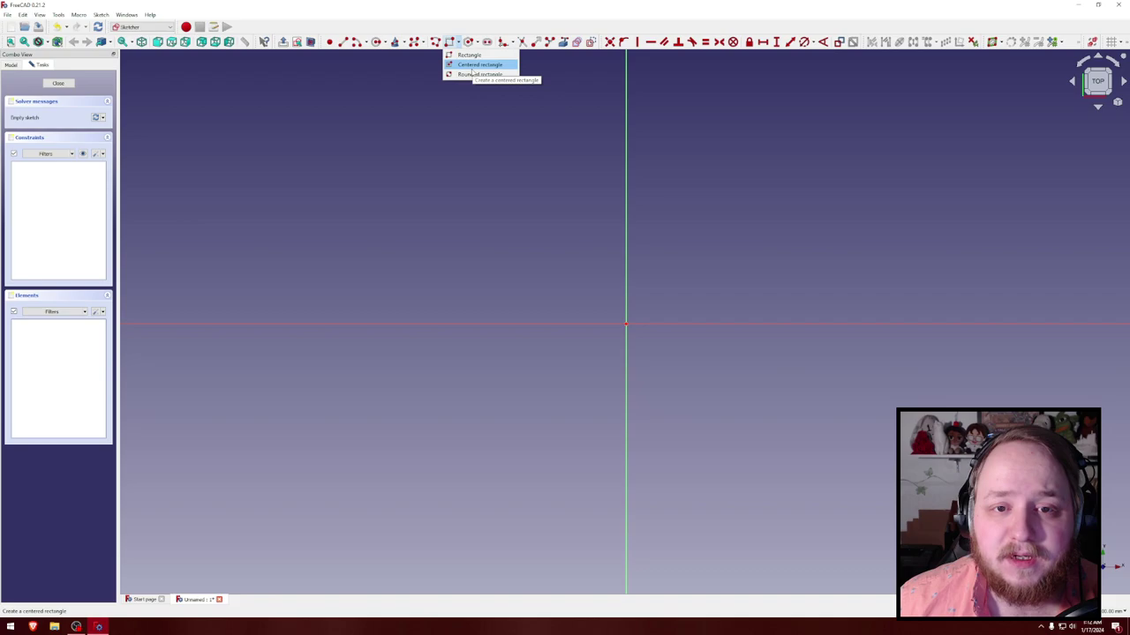
click(494, 64)
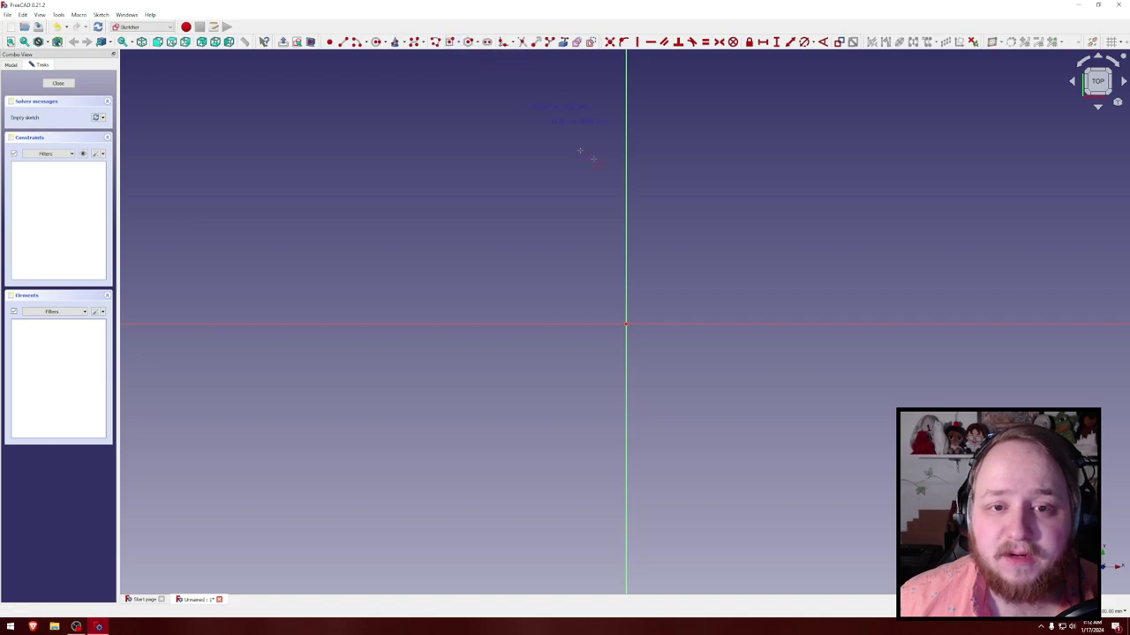
click(625, 324)
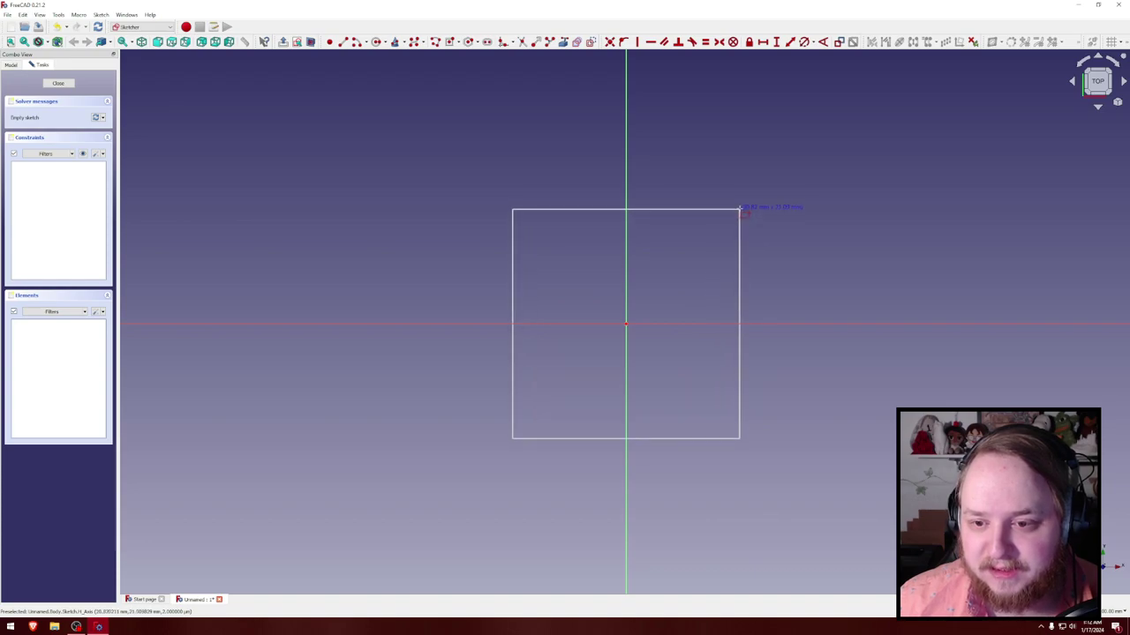
click(741, 209)
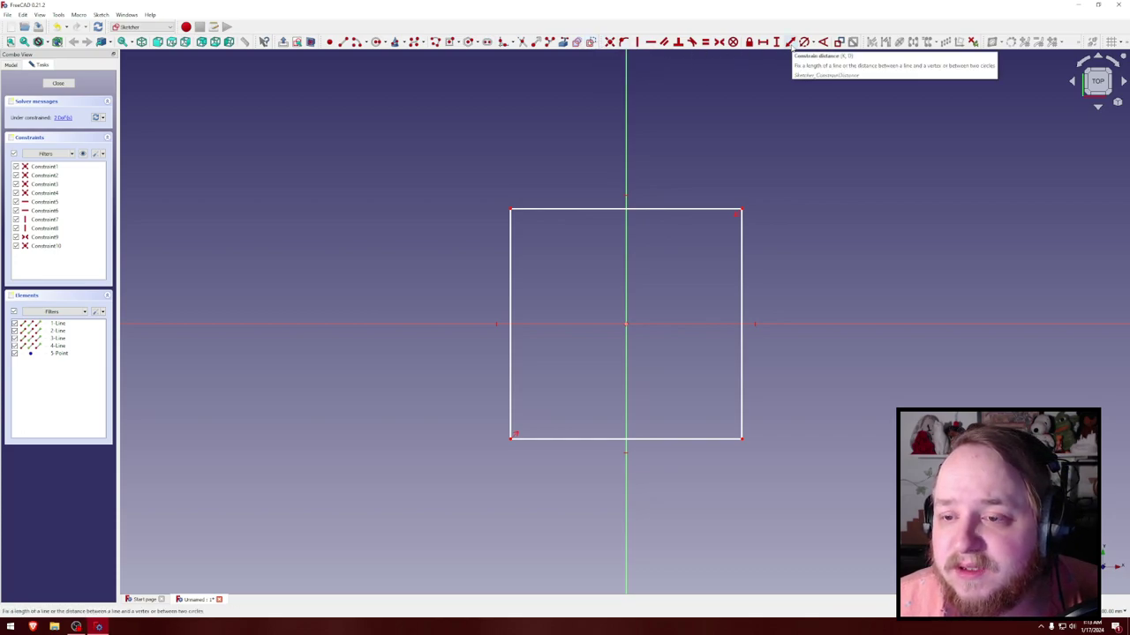
Step: Constrain the top edge to 50 mm and make the top and right edges equal
click(790, 42)
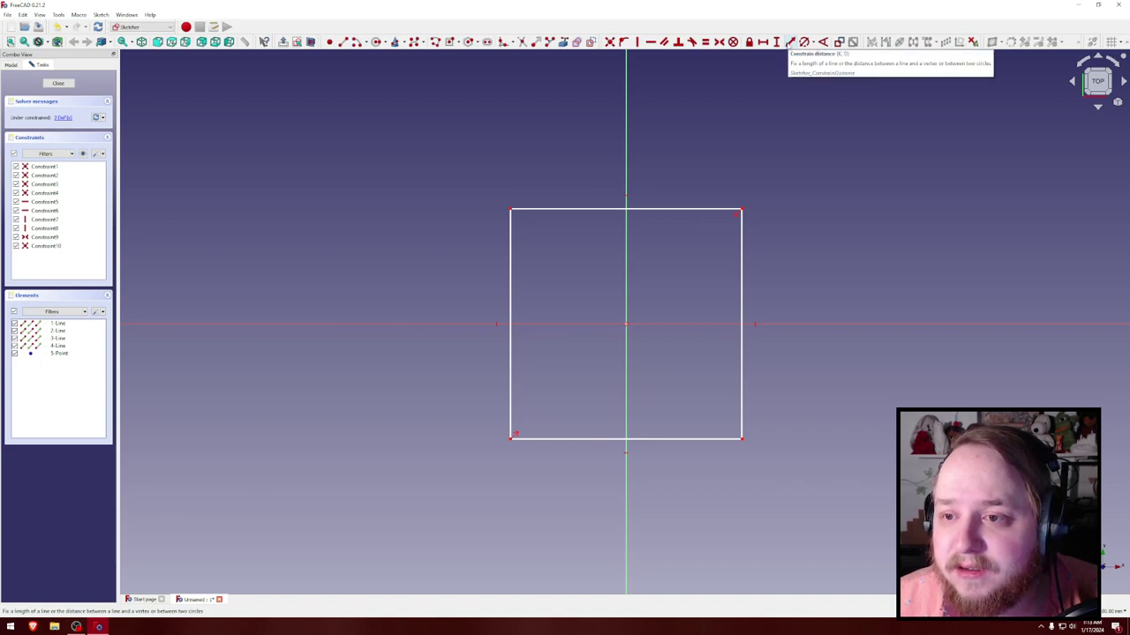
click(711, 209)
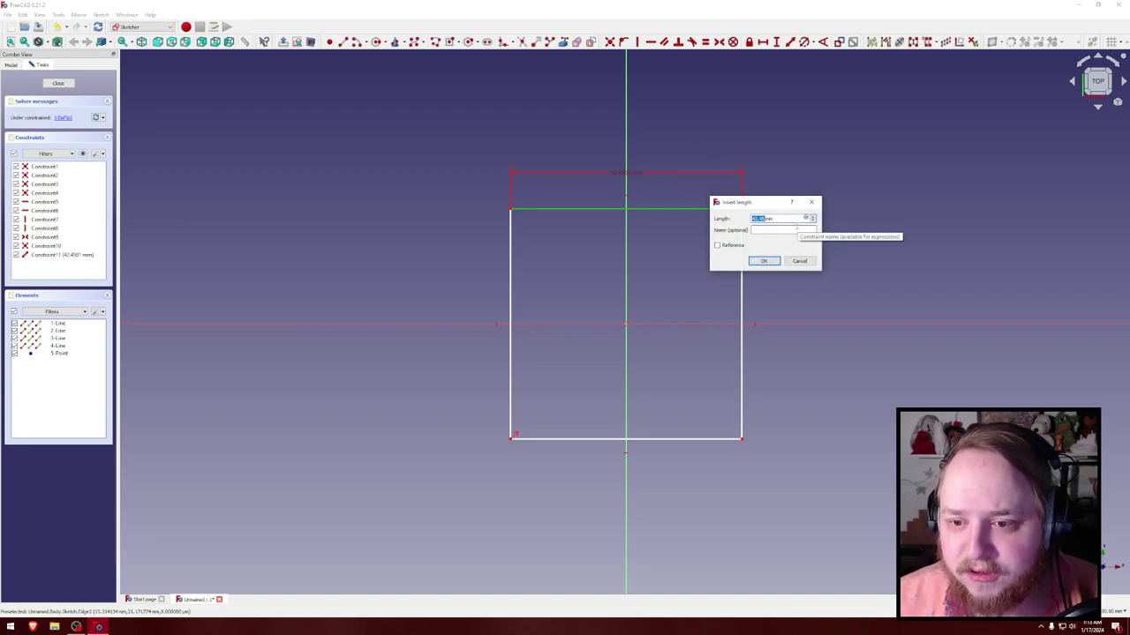
text(50)
key(Return)
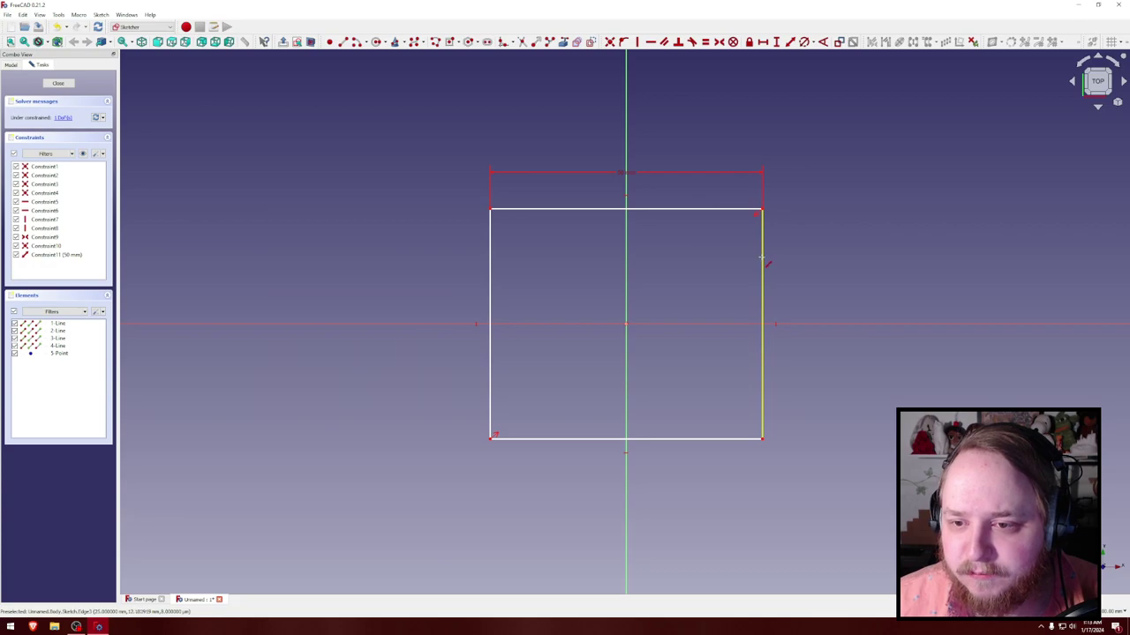
click(748, 210)
click(764, 245)
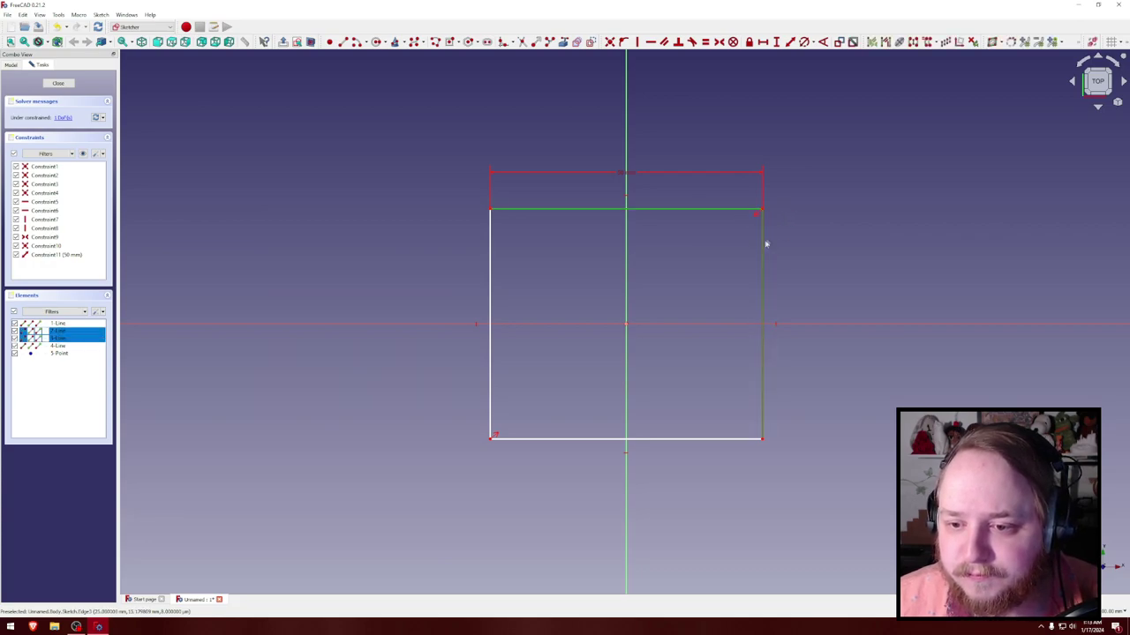
click(705, 42)
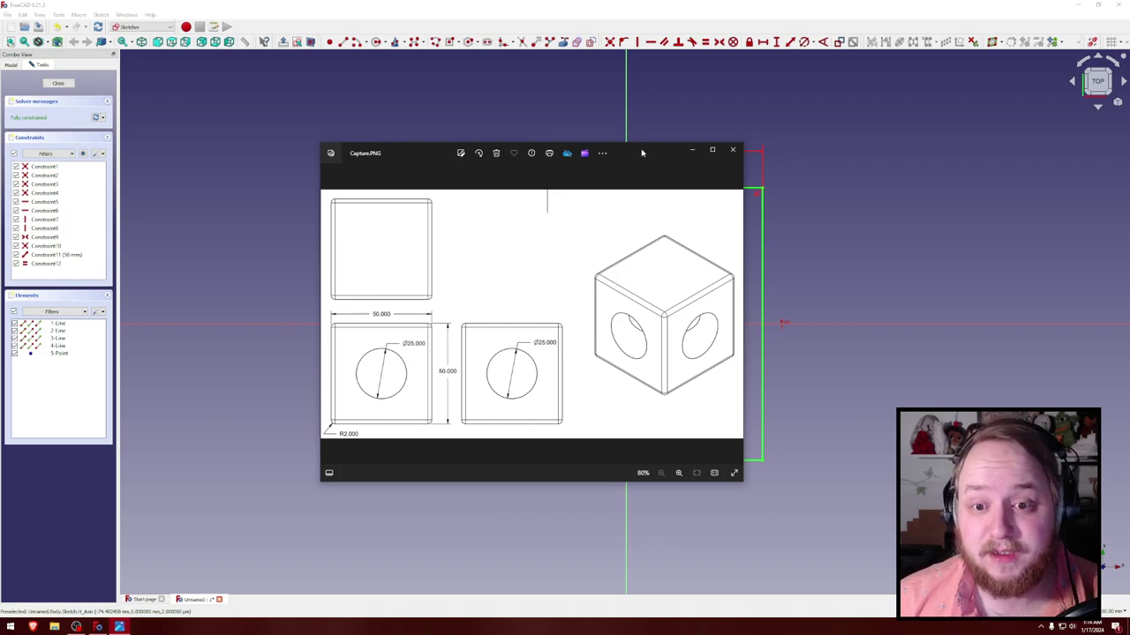
Step: Move the reference drawing window aside and close the square sketch
drag(648, 149, 0, 133)
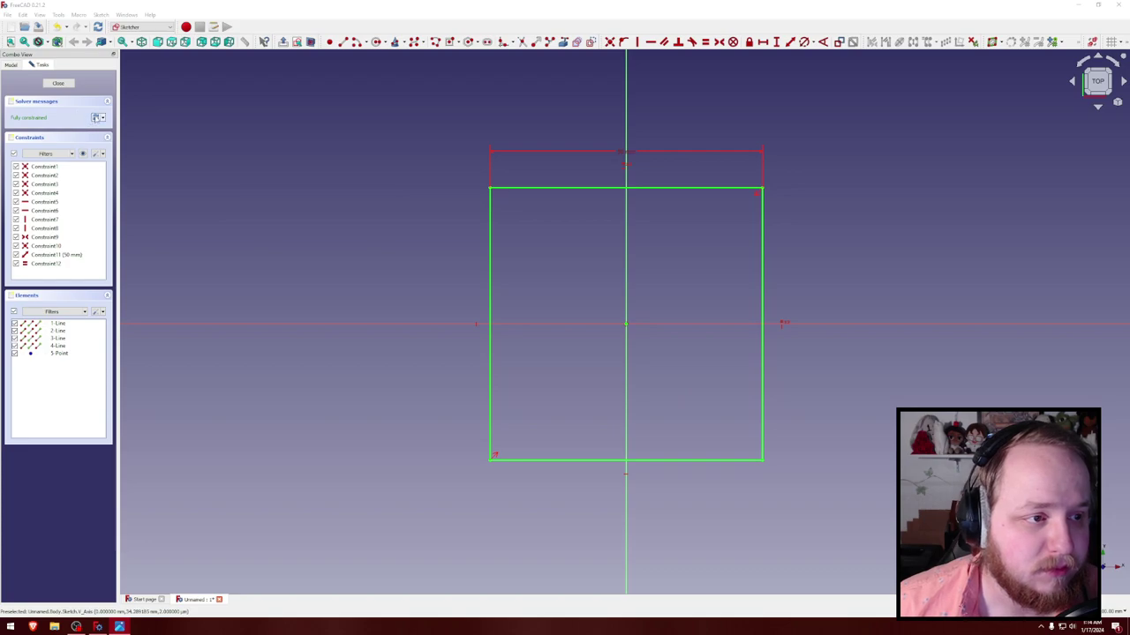
click(64, 83)
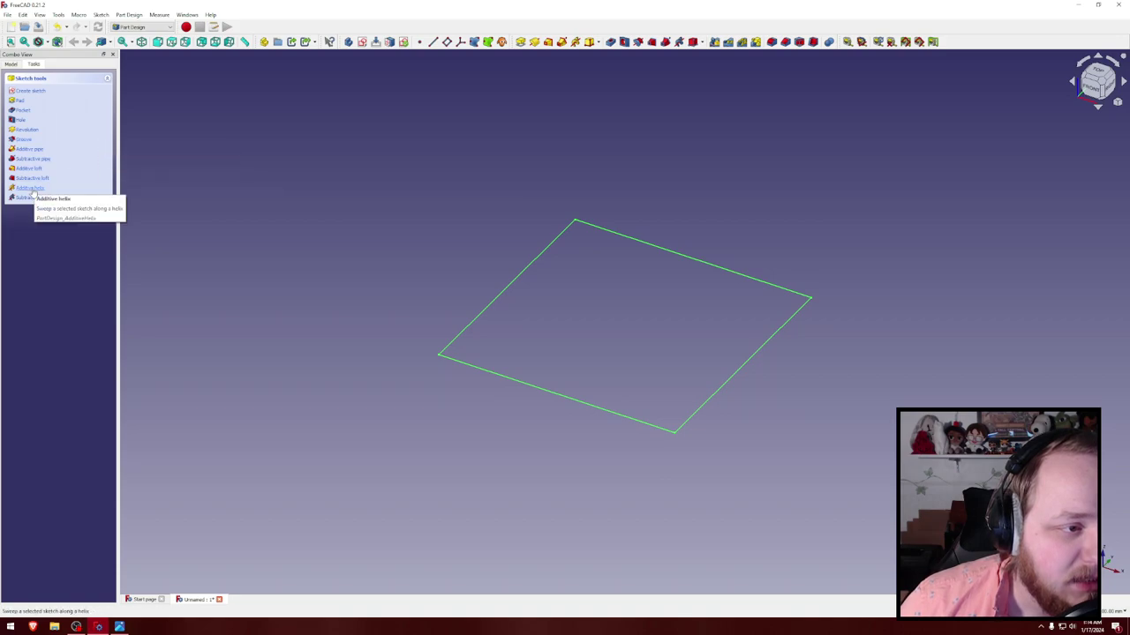
Step: Pad the square sketch to a 50 mm length and centre the resulting cube in view
click(21, 100)
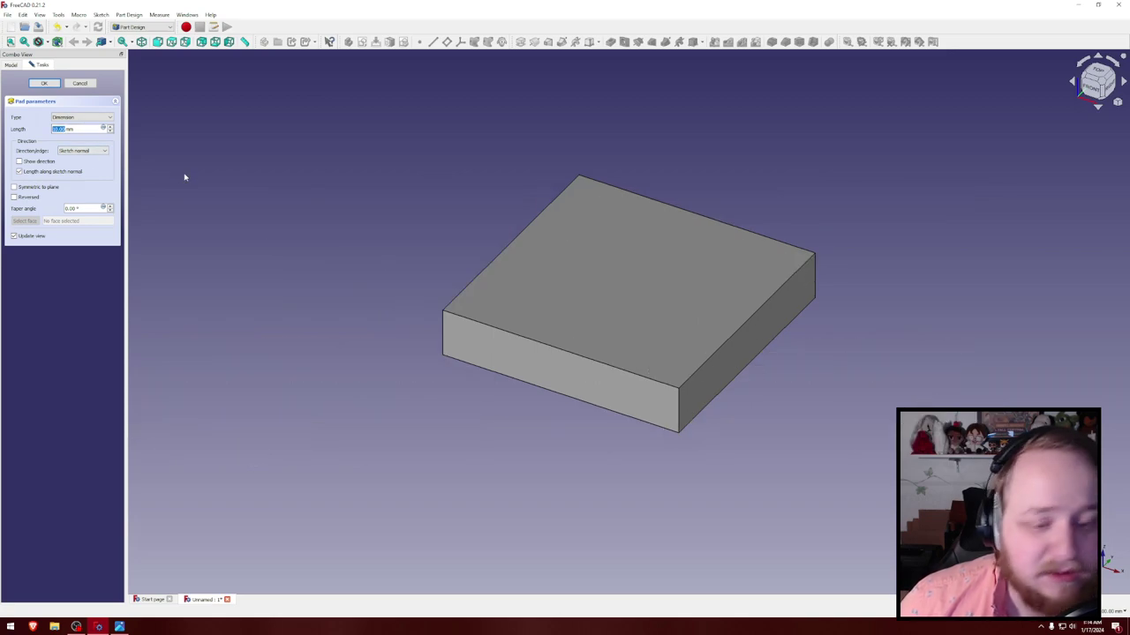
text(50)
key(Return)
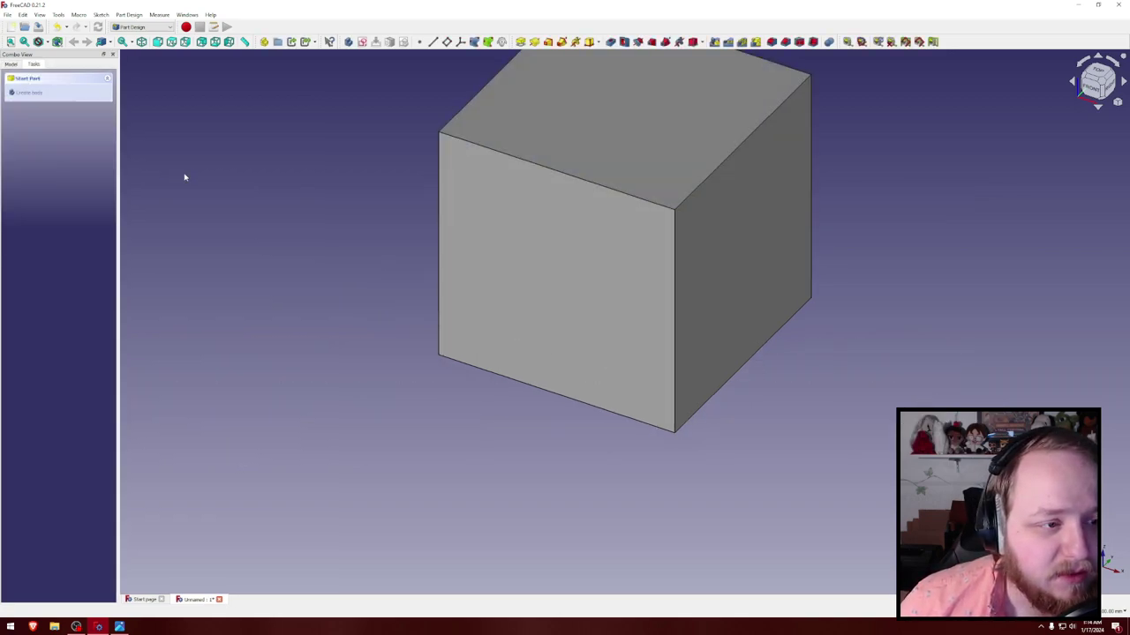
middle_drag(347, 156, 280, 245)
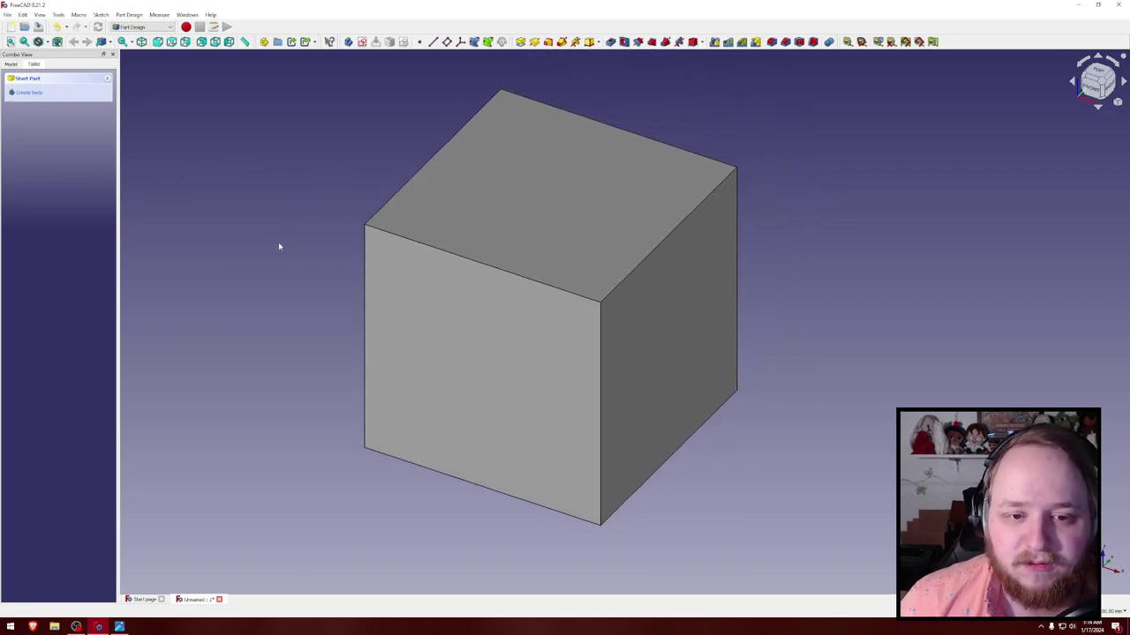
right_click(267, 218)
middle_drag(286, 202, 356, 254)
right_click(319, 215)
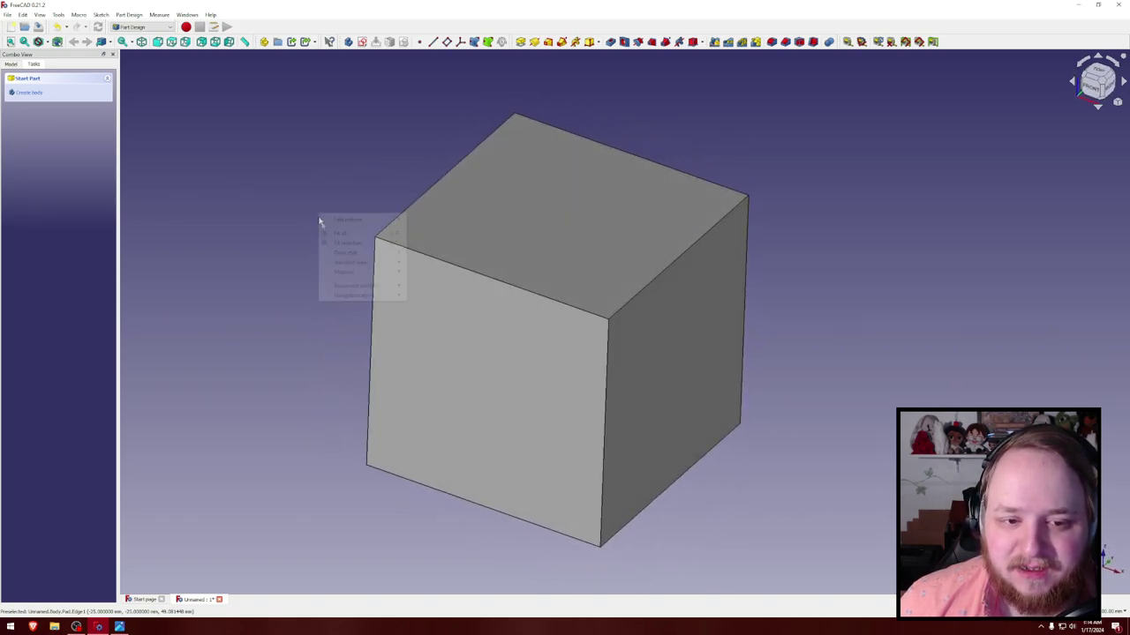
click(289, 233)
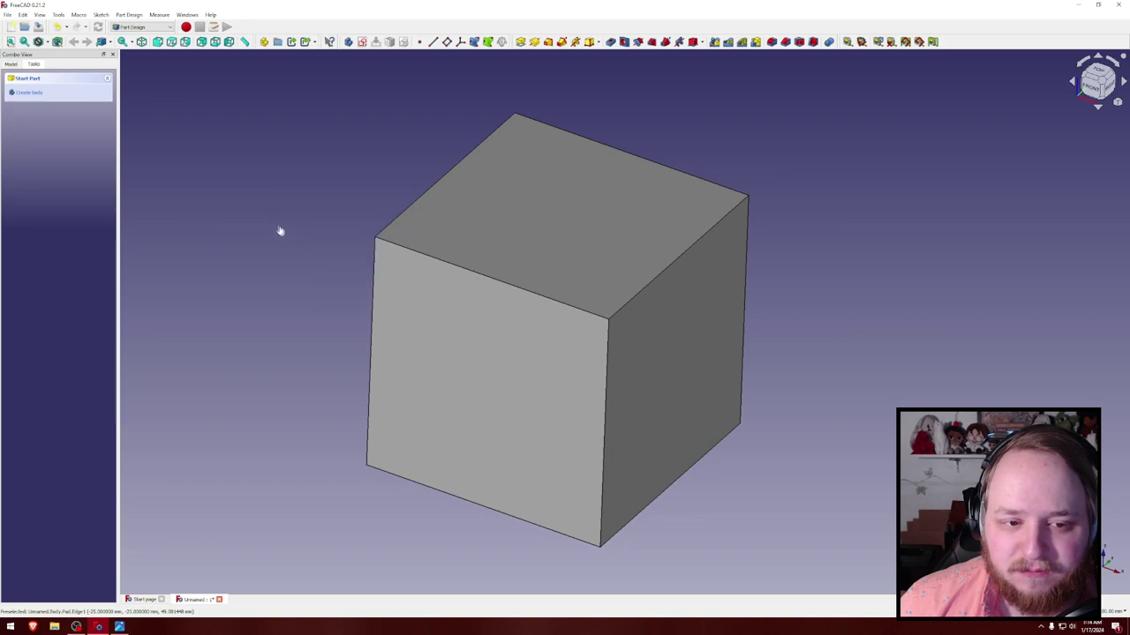
middle_drag(344, 259, 396, 369)
middle_drag(357, 318, 341, 277)
right_click(329, 264)
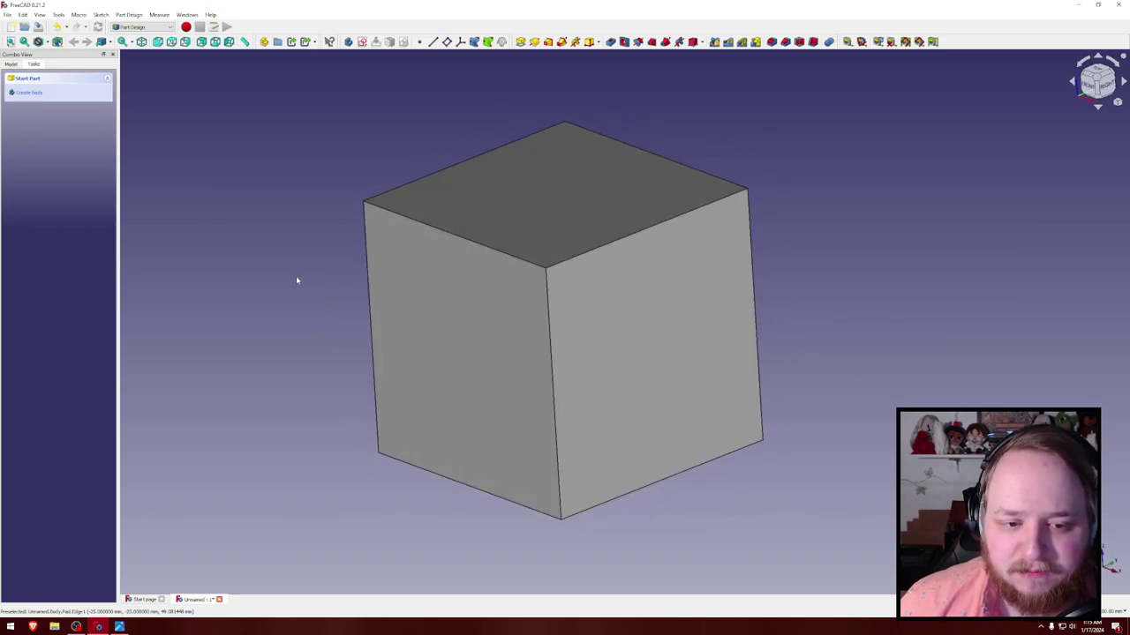
middle_drag(337, 335, 321, 316)
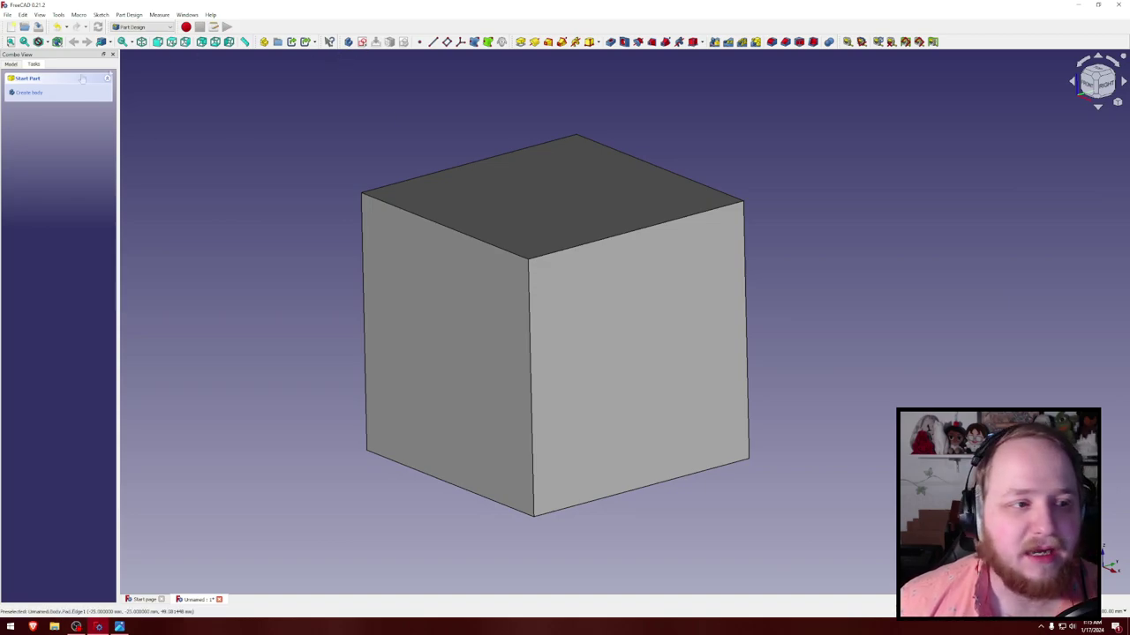
Step: Create a new body and start a sketch, trying to pick the cube's left face
click(30, 93)
click(31, 96)
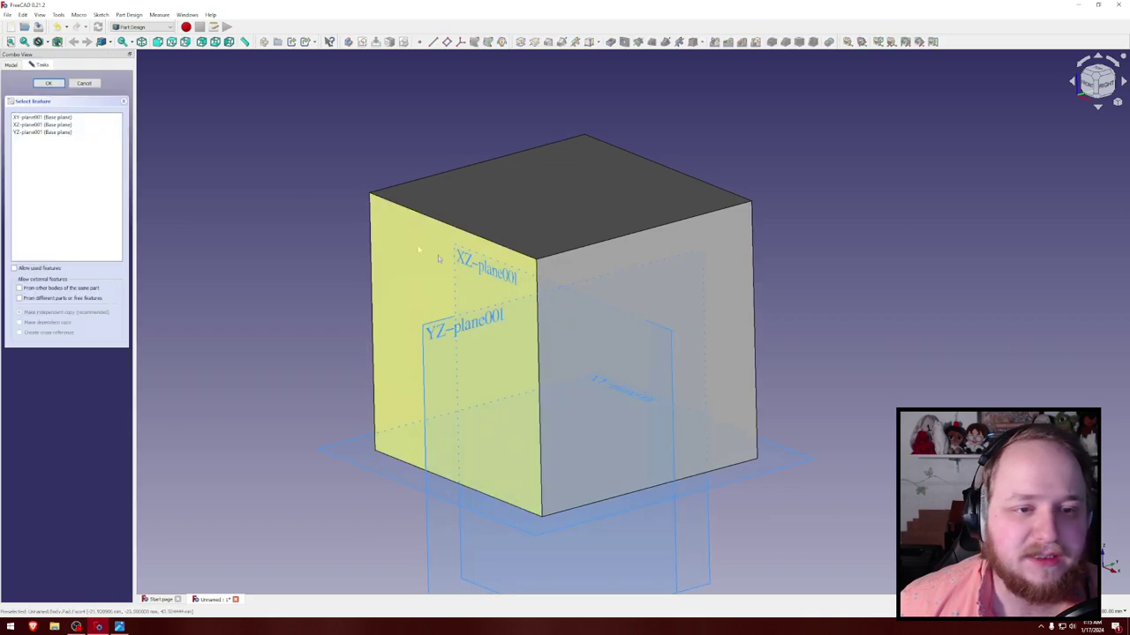
click(398, 255)
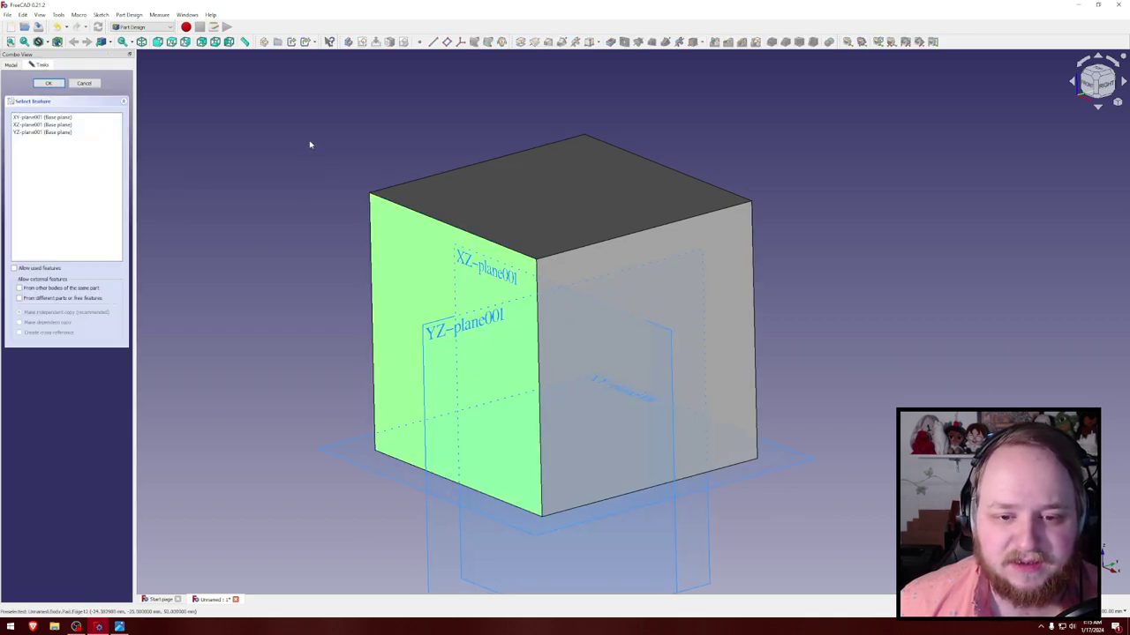
right_click(315, 146)
click(341, 171)
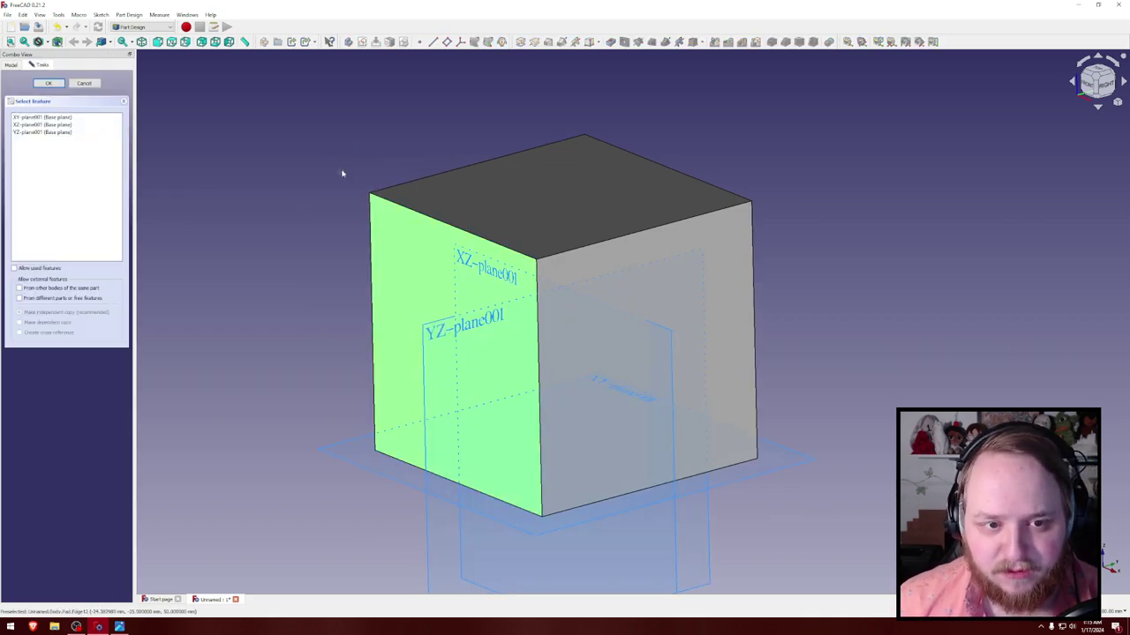
click(402, 250)
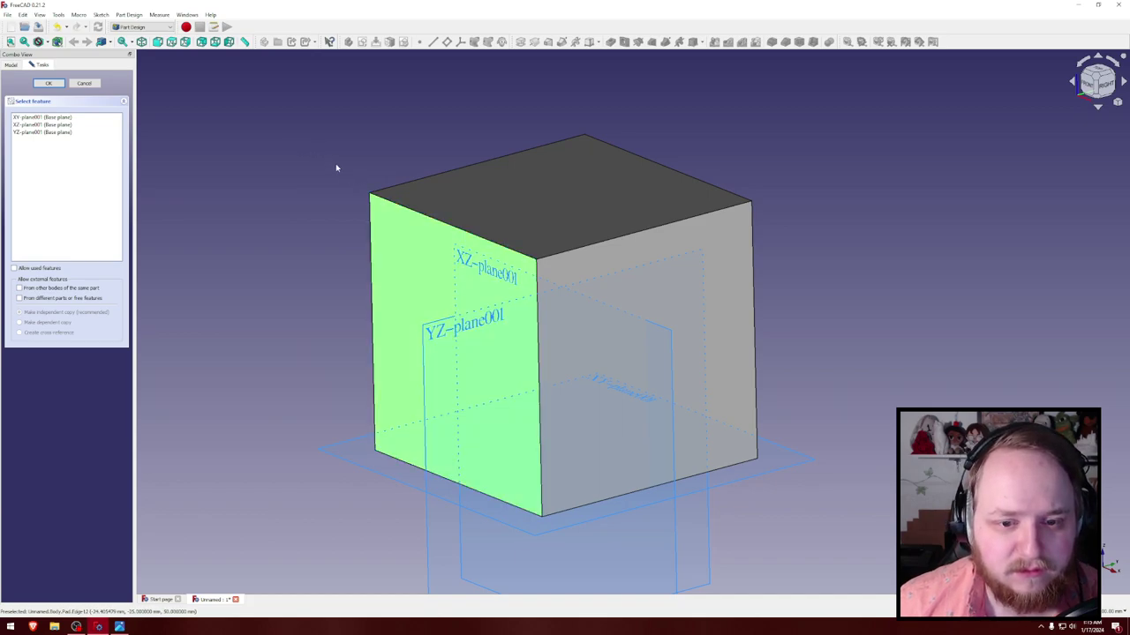
double_click(392, 245)
click(330, 167)
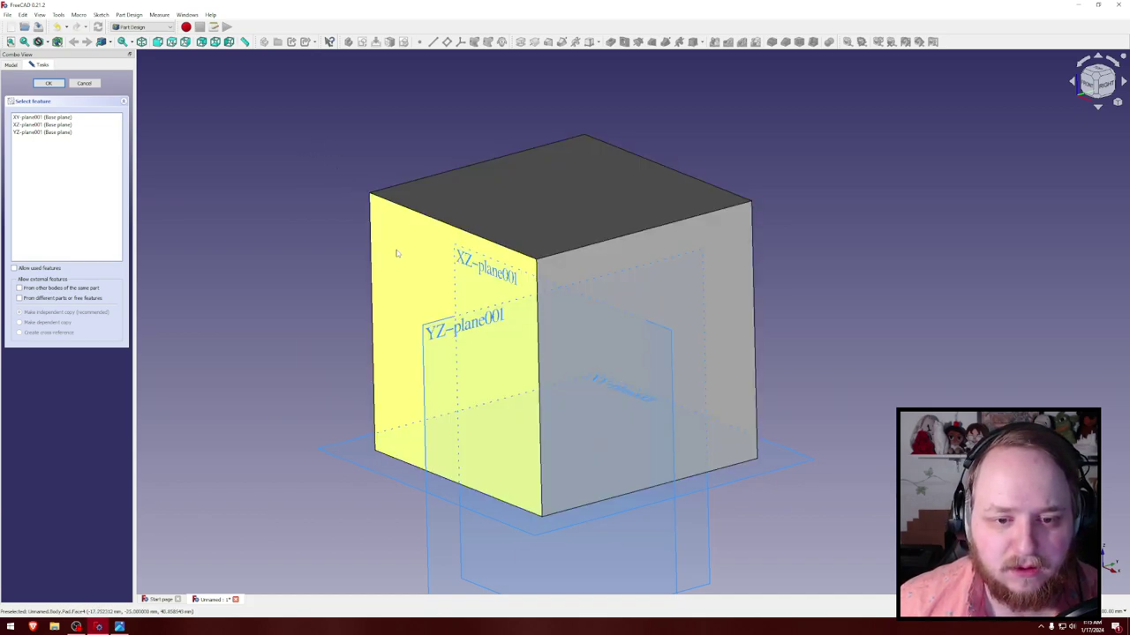
click(396, 253)
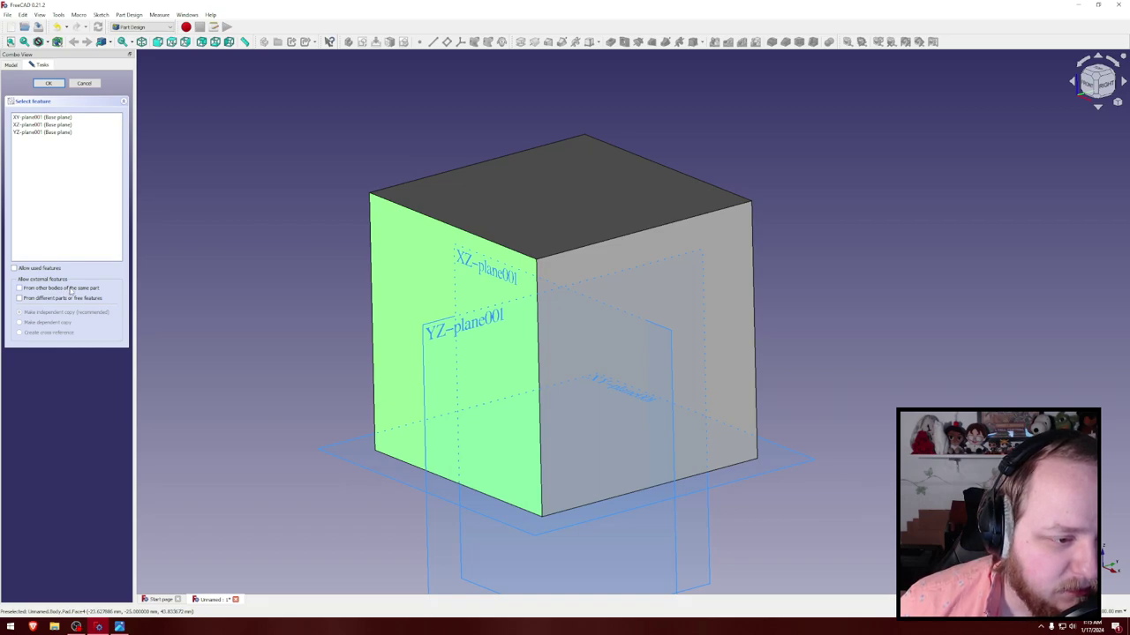
Step: Enable 'From other bodies of the same part' and retry selecting the cube's left face
click(71, 289)
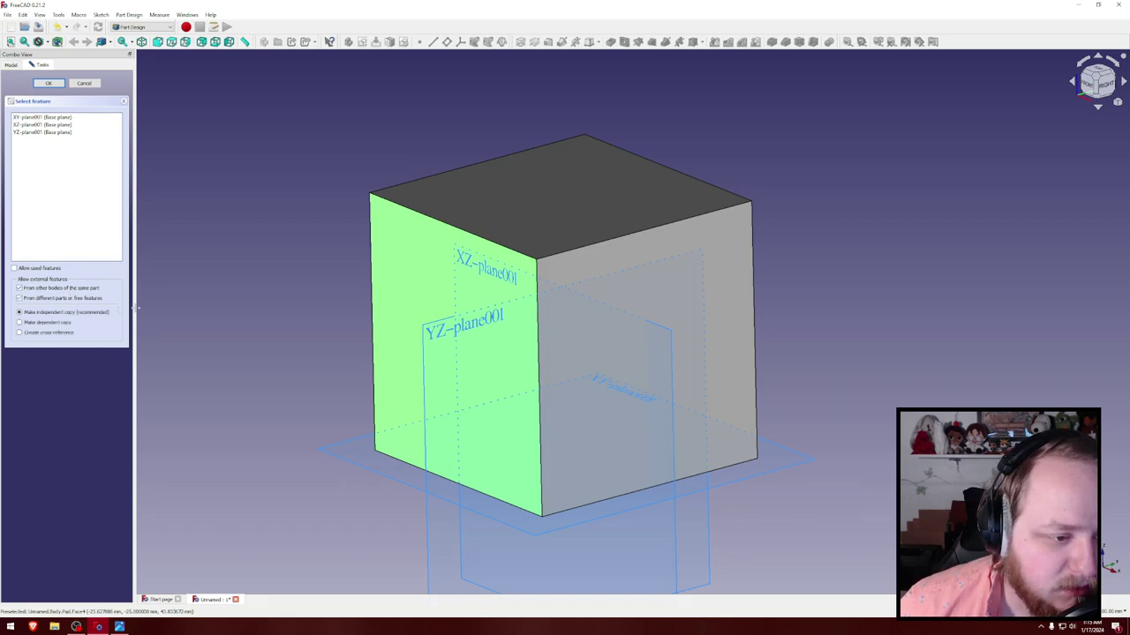
double_click(390, 260)
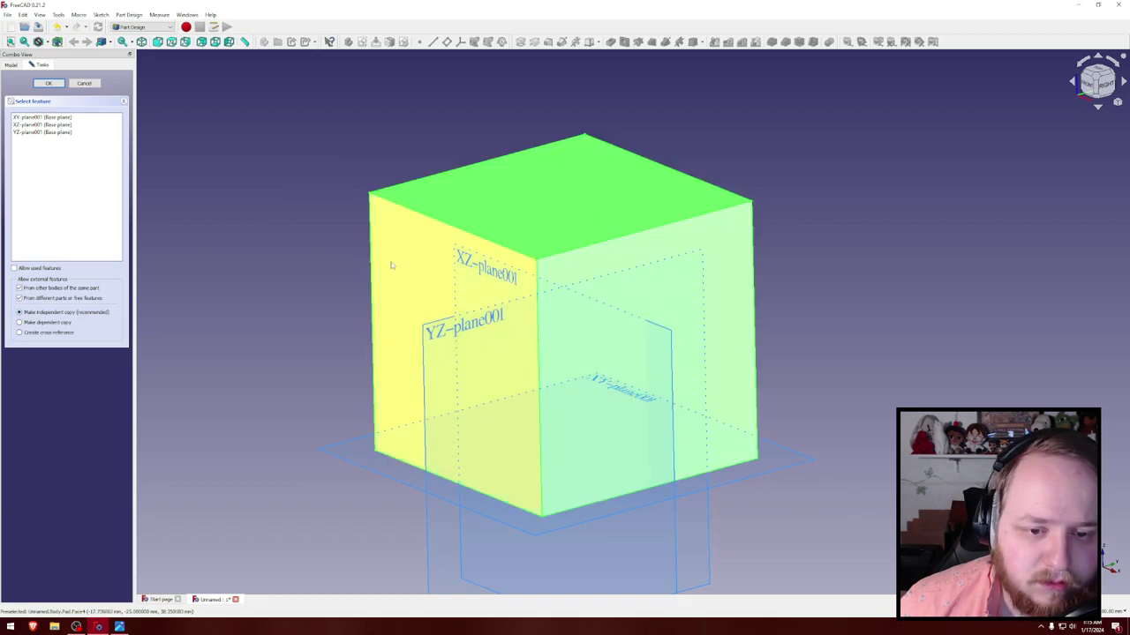
click(255, 214)
click(425, 266)
click(276, 204)
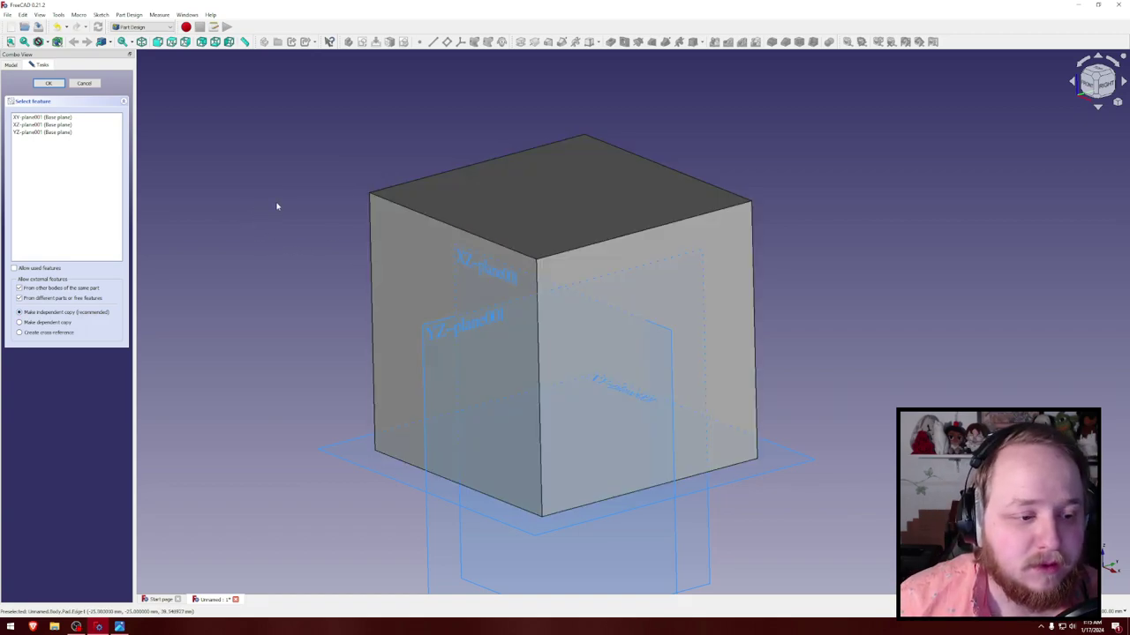
click(420, 249)
right_click(413, 259)
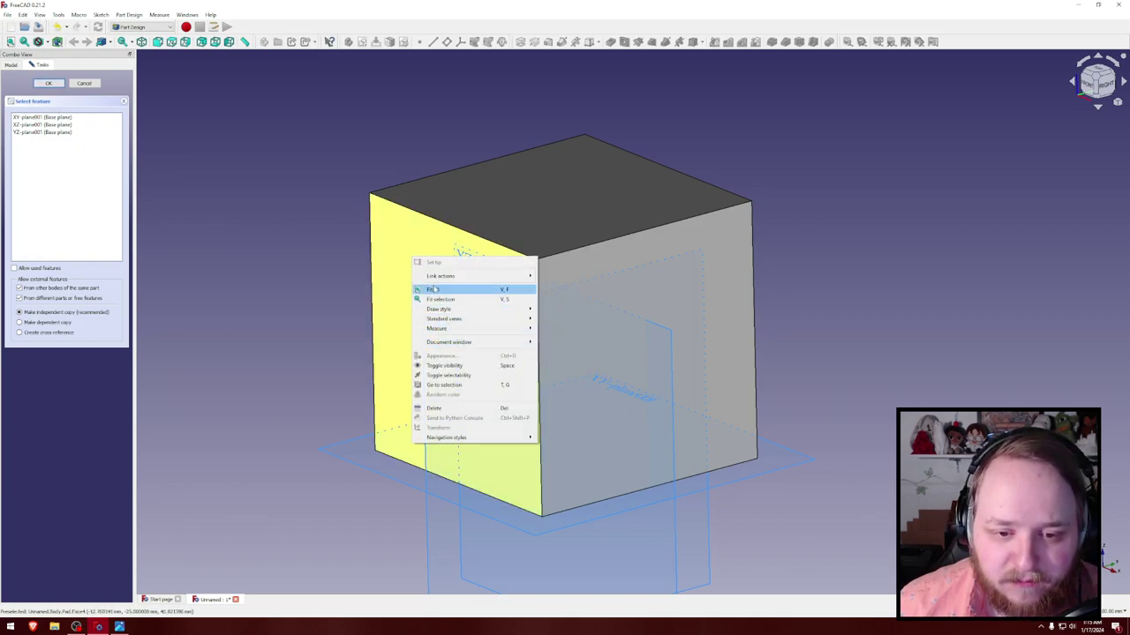
click(402, 263)
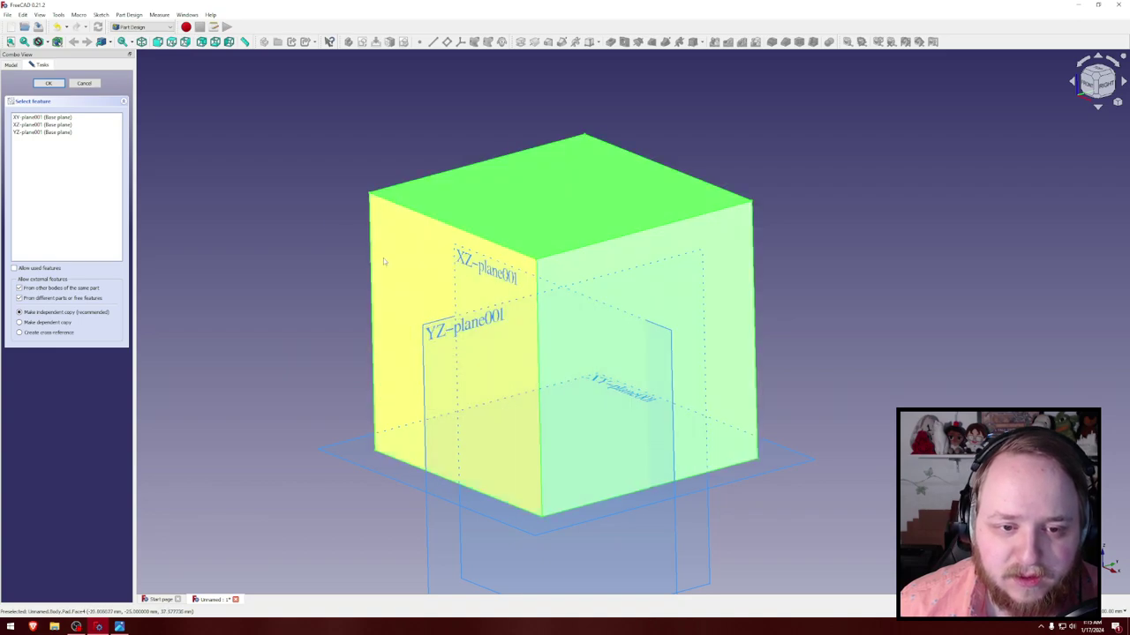
click(303, 214)
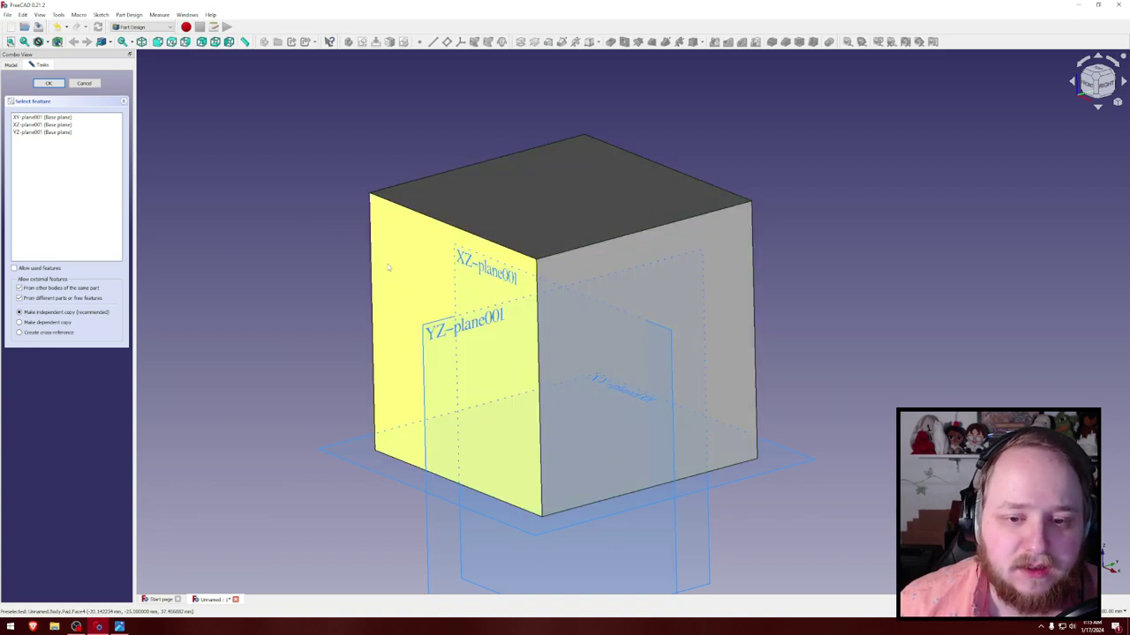
Step: Attach the sketch to the cube's left face as an independent copy
click(399, 260)
click(324, 238)
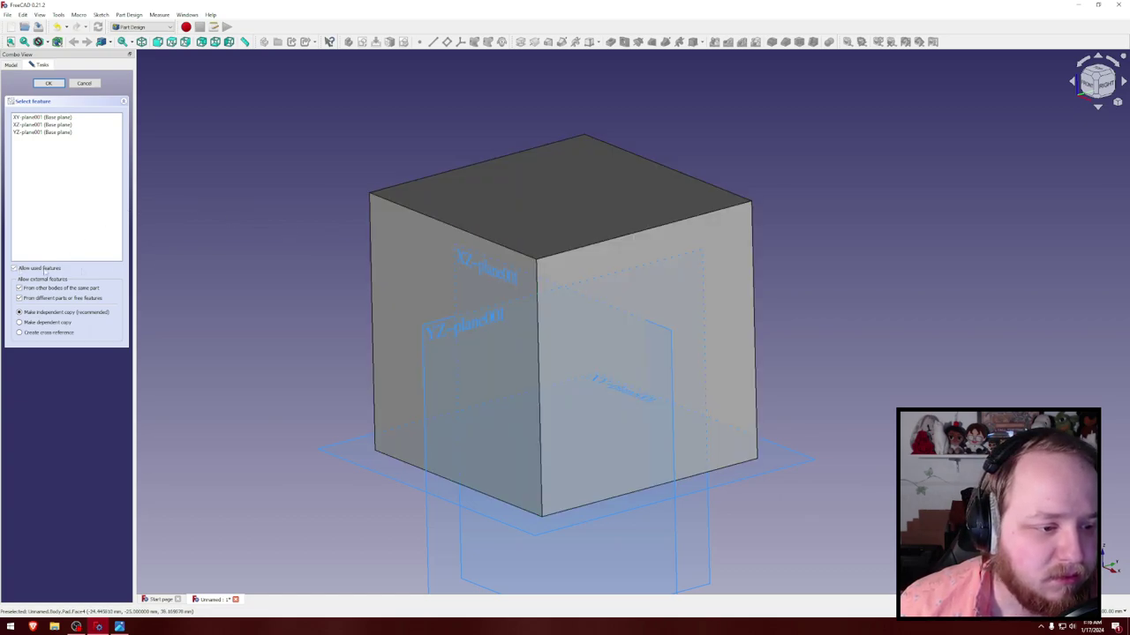
click(387, 255)
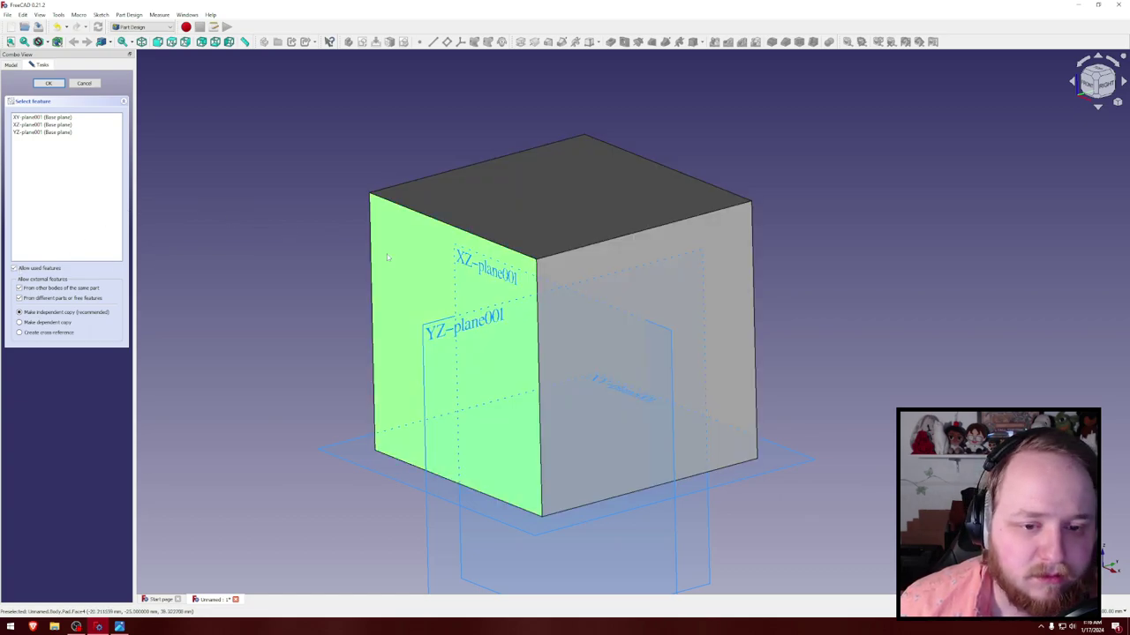
click(51, 83)
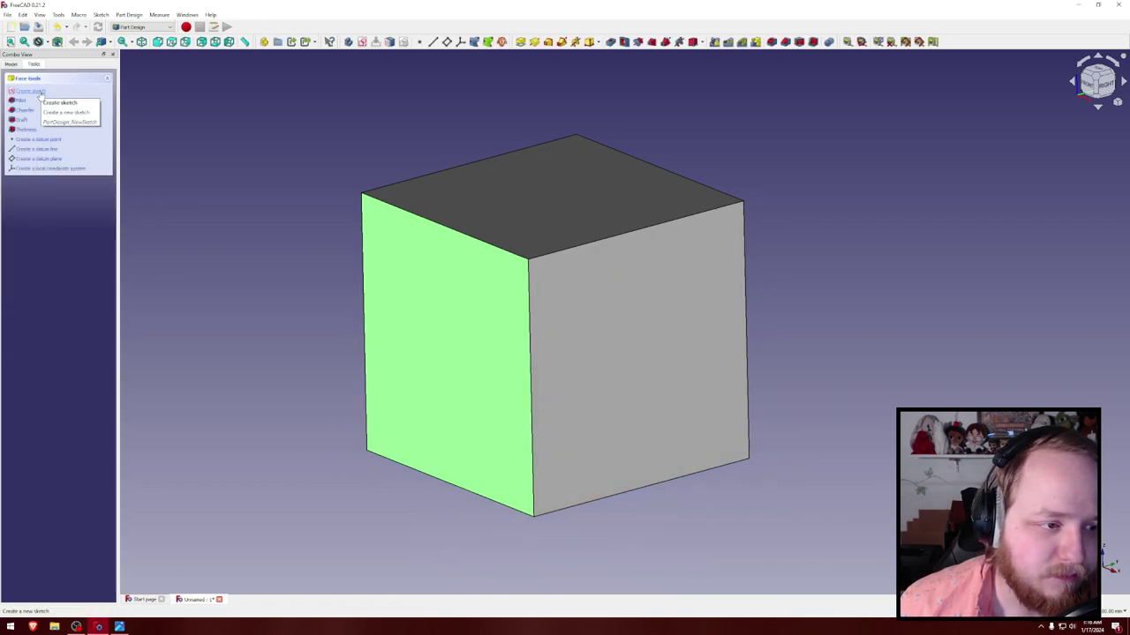
click(30, 91)
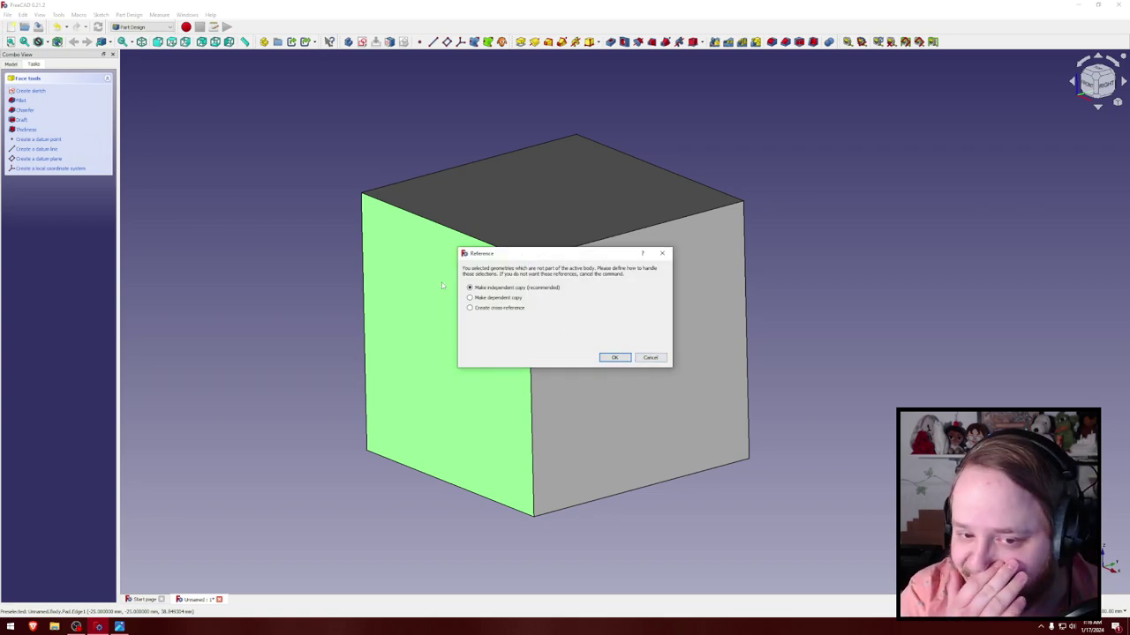
click(615, 357)
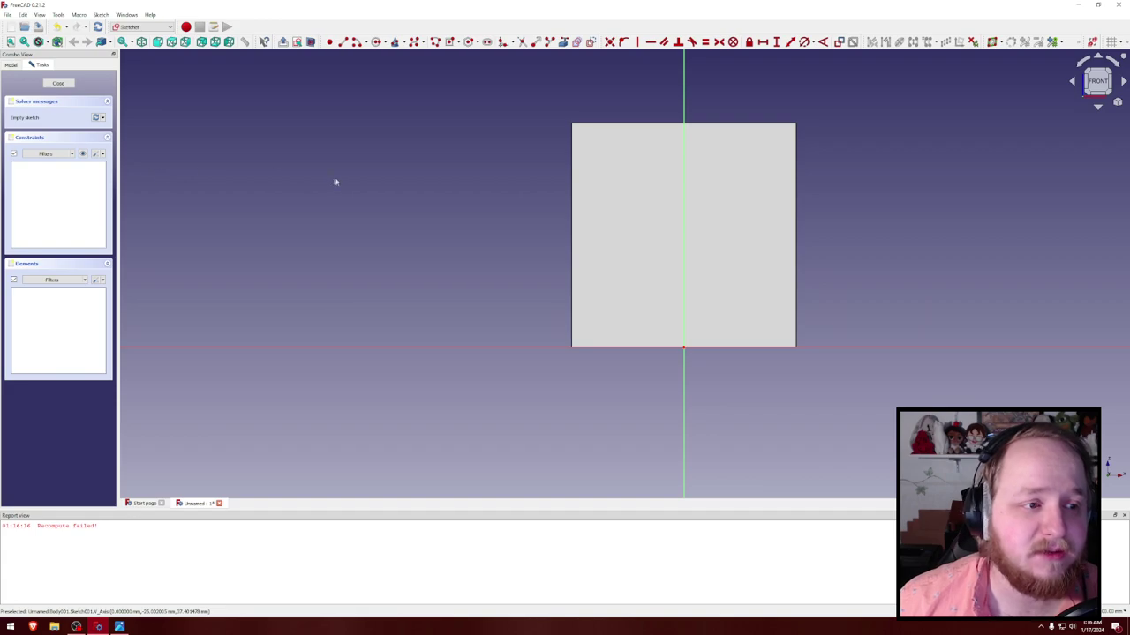
Step: Orbit around the sketch to see the cube's side face
mouse_move(827, 241)
middle_down()
mouse_move(822, 214)
mouse_move(801, 227)
mouse_move(831, 217)
middle_up()
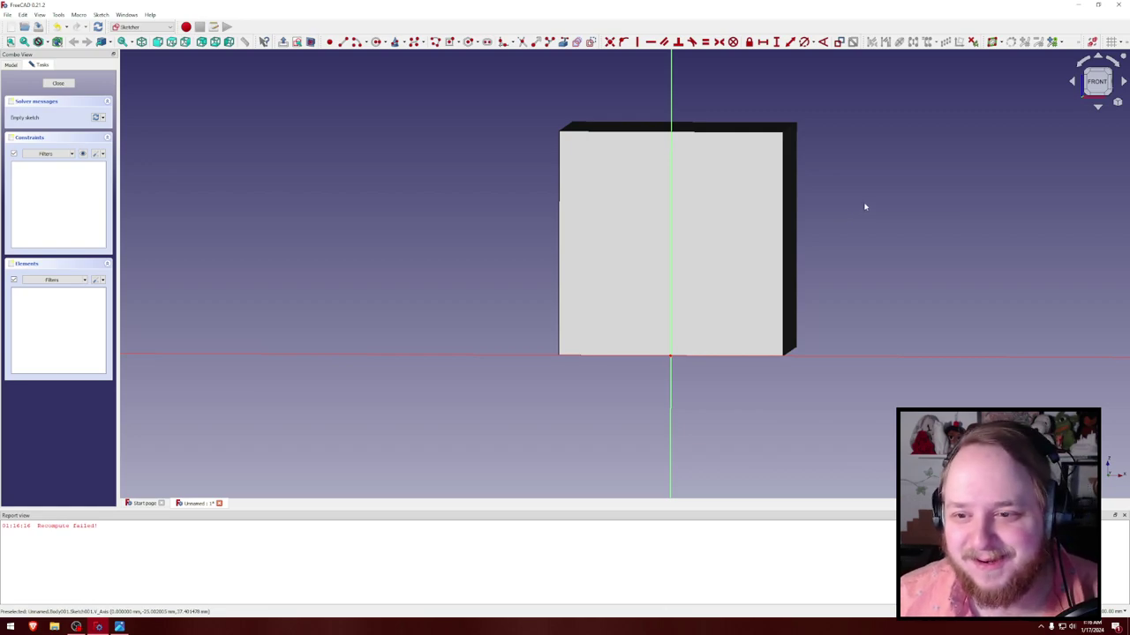
right_click(865, 207)
right_click(821, 212)
click(812, 192)
mouse_move(812, 191)
middle_down()
mouse_move(821, 195)
mouse_move(703, 273)
middle_up()
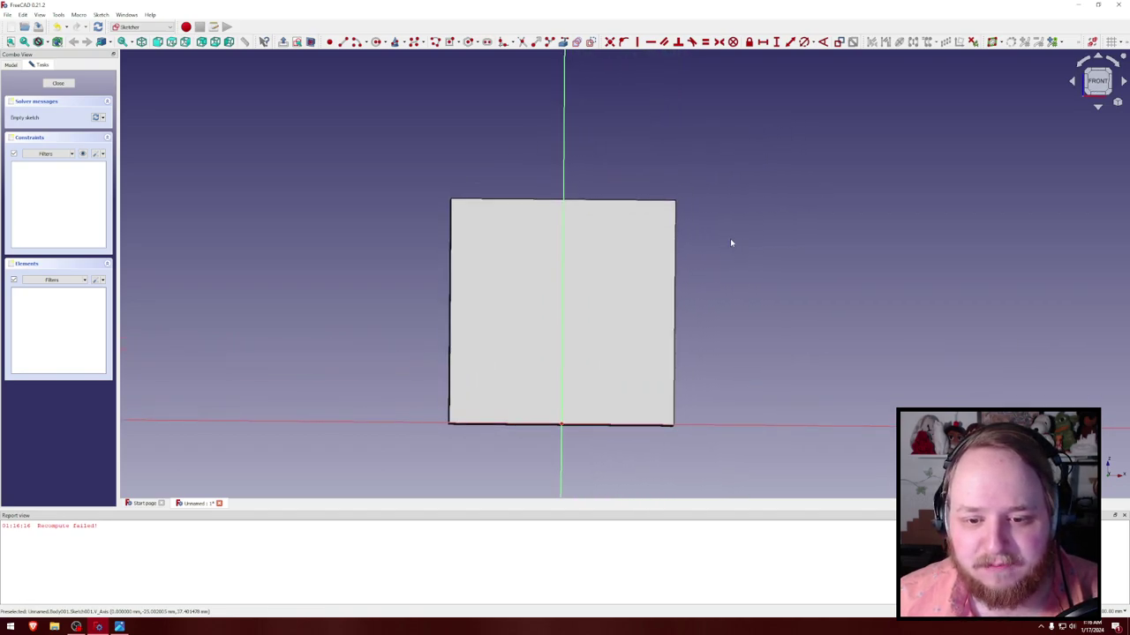
right_click(731, 242)
right_click(750, 189)
right_click(701, 149)
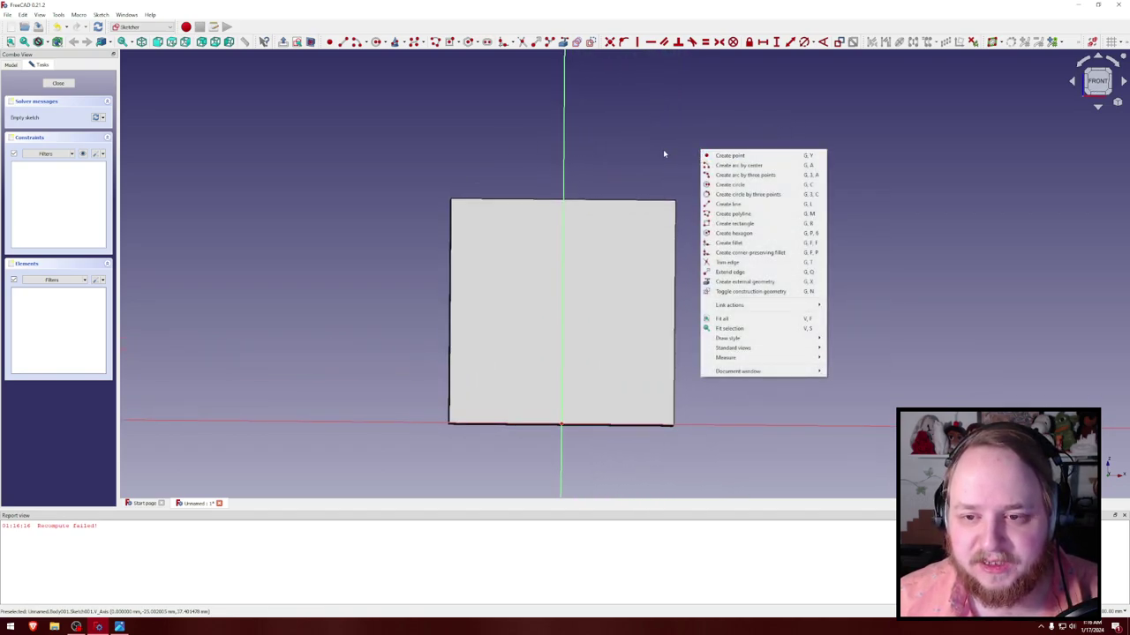
click(691, 138)
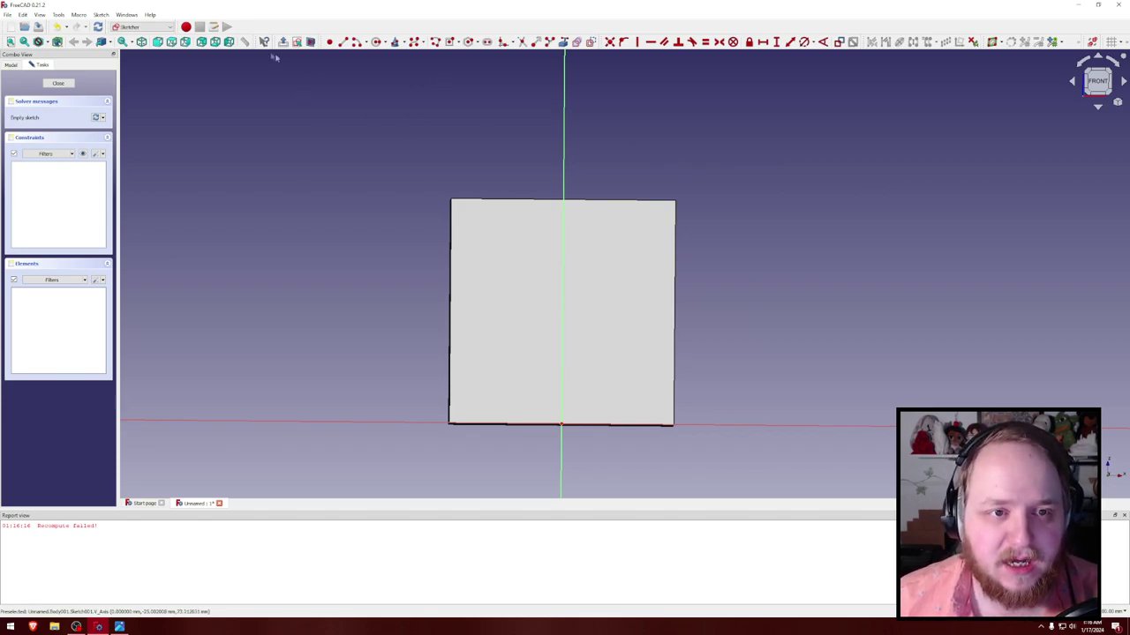
Step: Set the sketch to the FRONT view and select the circle tool
click(40, 15)
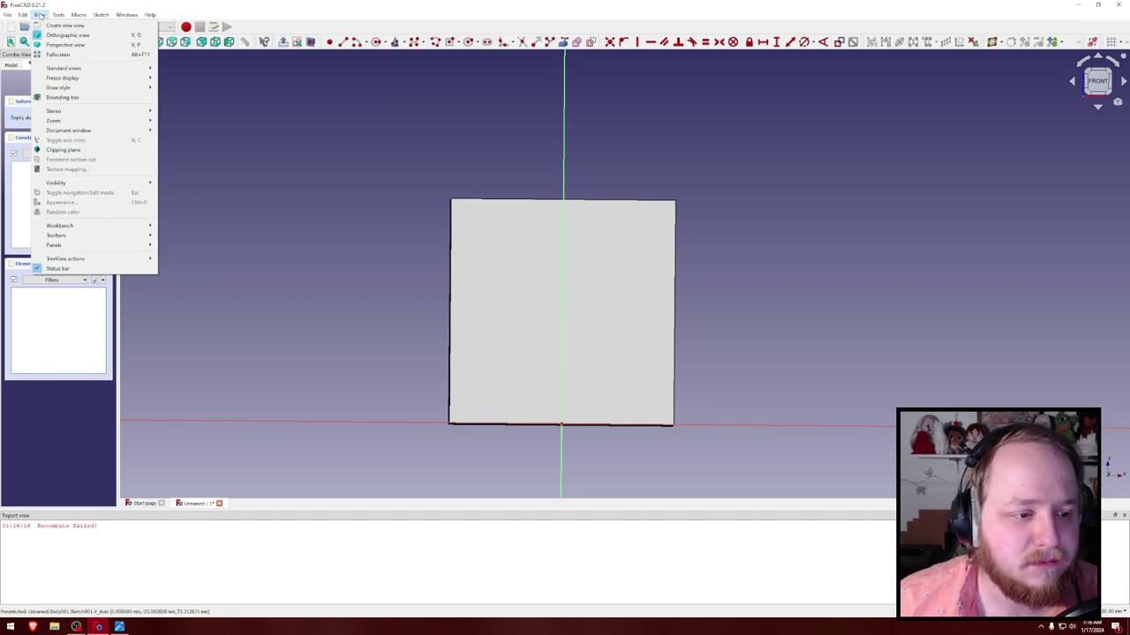
click(40, 15)
click(1097, 82)
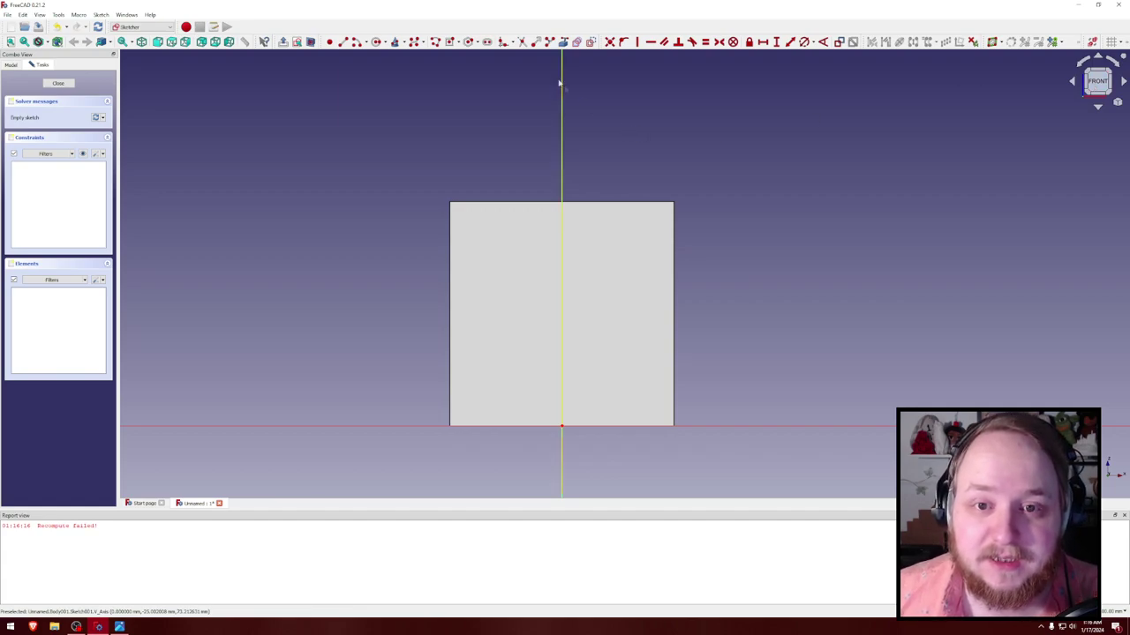
click(376, 43)
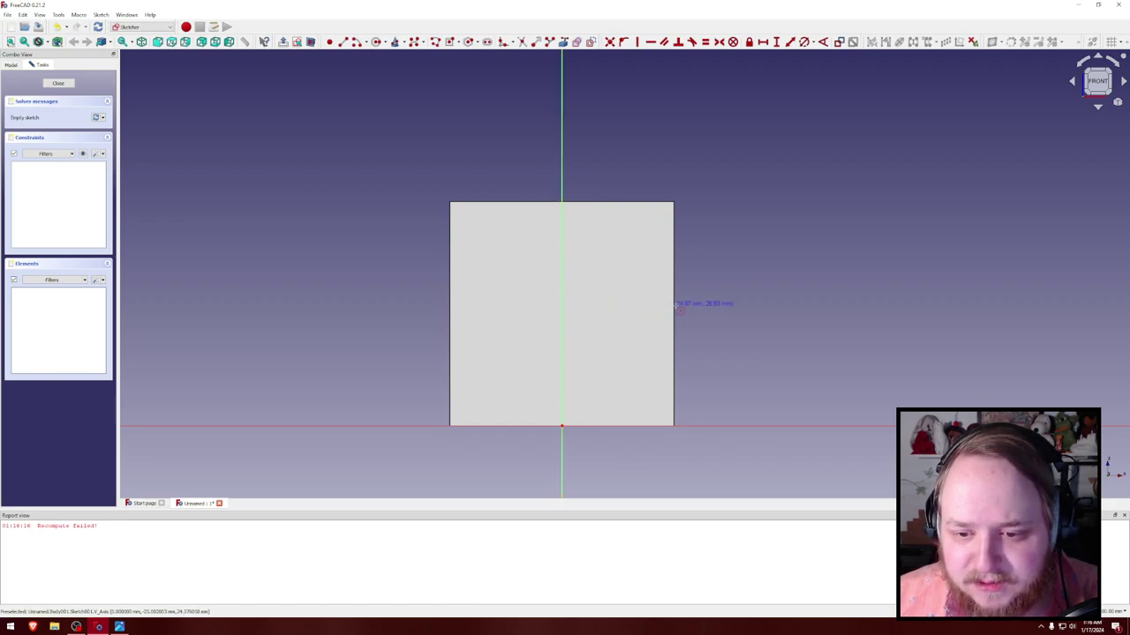
Step: Draw a circle centred on the sketch's vertical axis
click(565, 312)
click(618, 280)
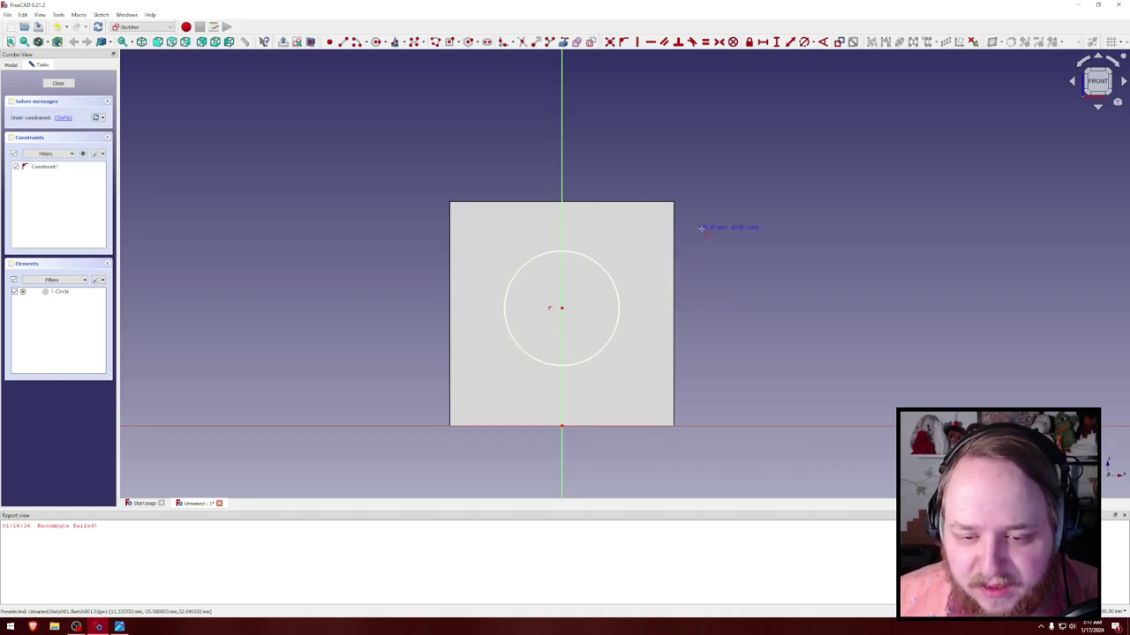
key(Escape)
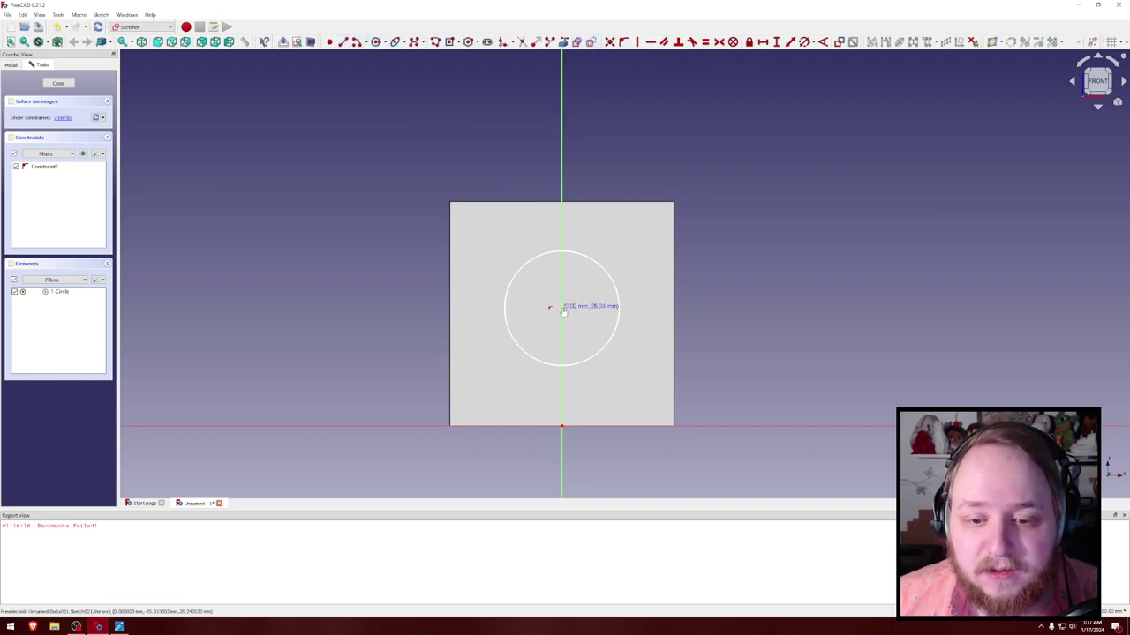
Step: Draw helper lines from the circle centre to the edges, then delete them
click(562, 205)
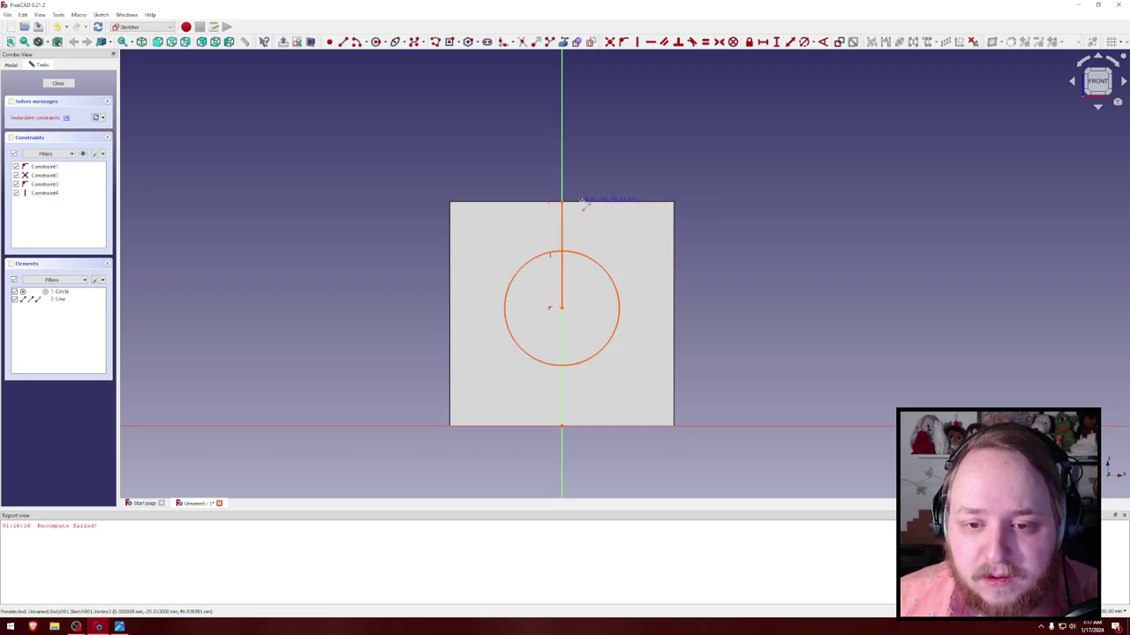
click(563, 308)
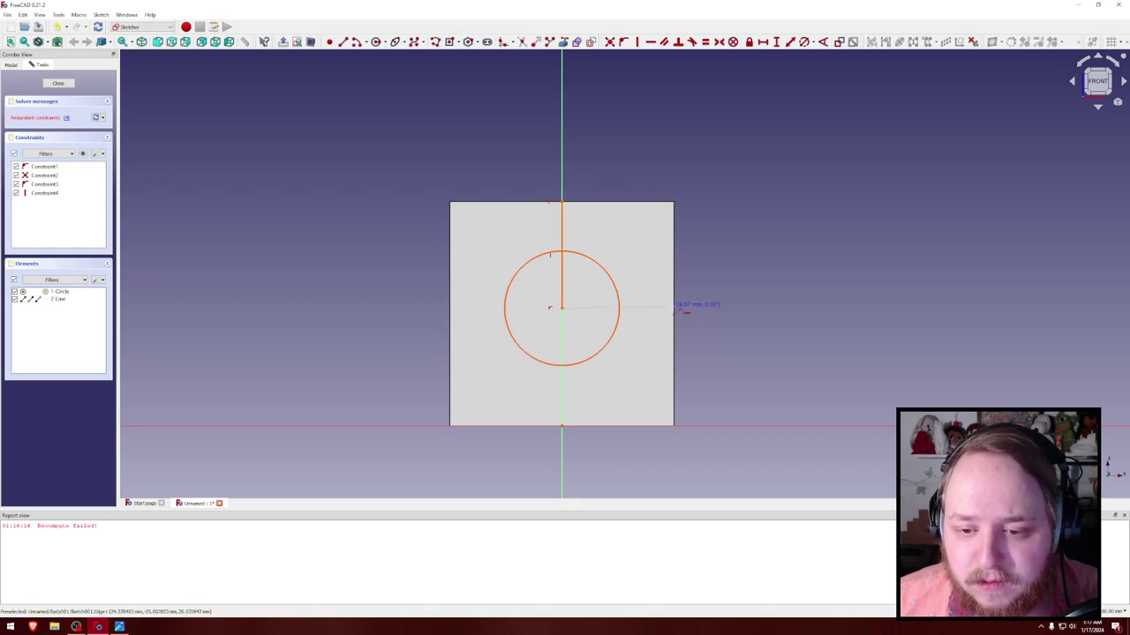
click(674, 308)
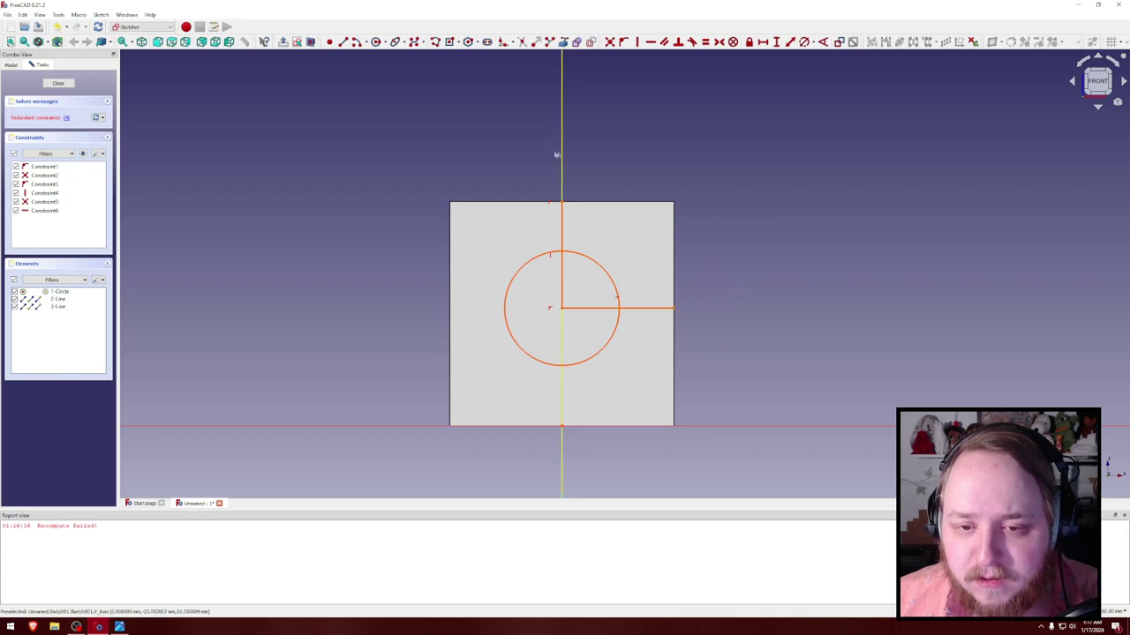
click(562, 218)
key(Delete)
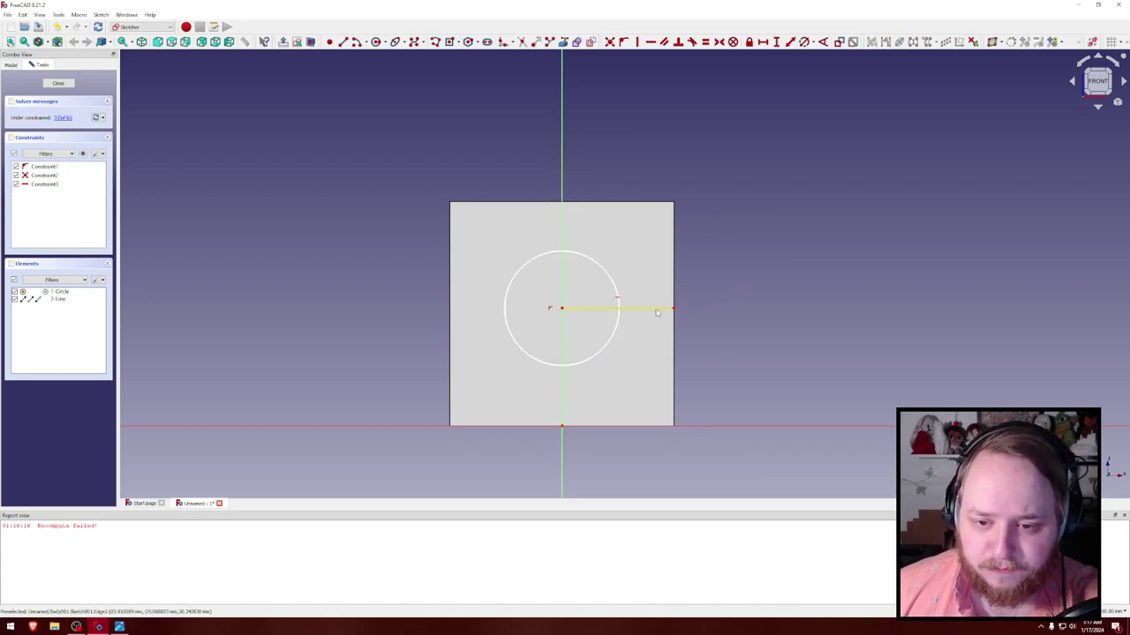
key(Delete)
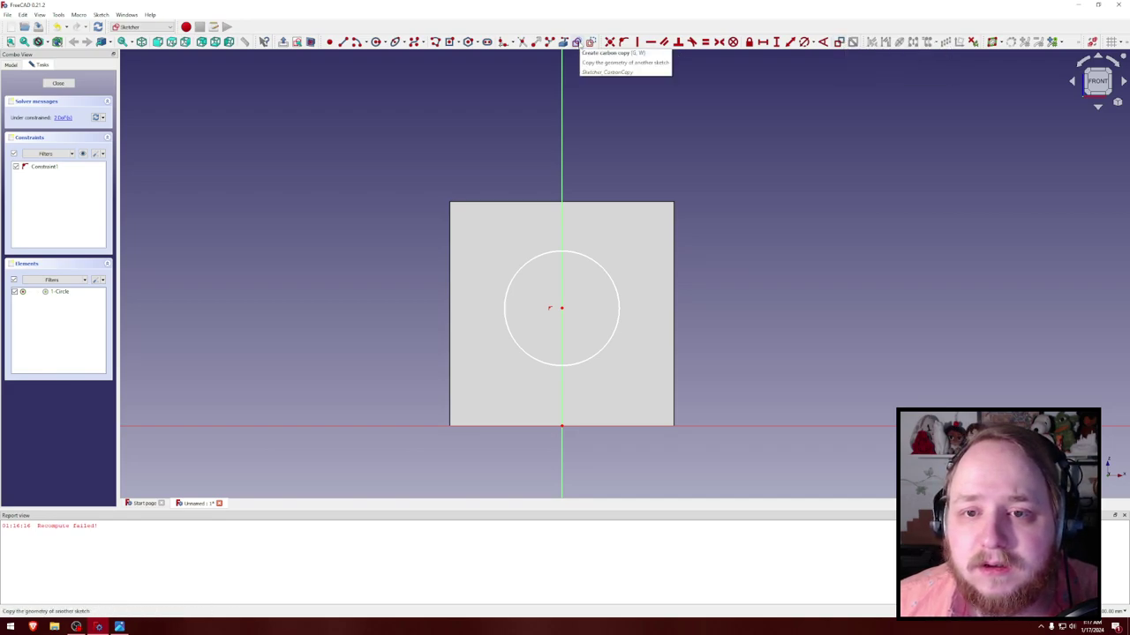
Step: Exit the circle sketch back to the 3D model
click(575, 41)
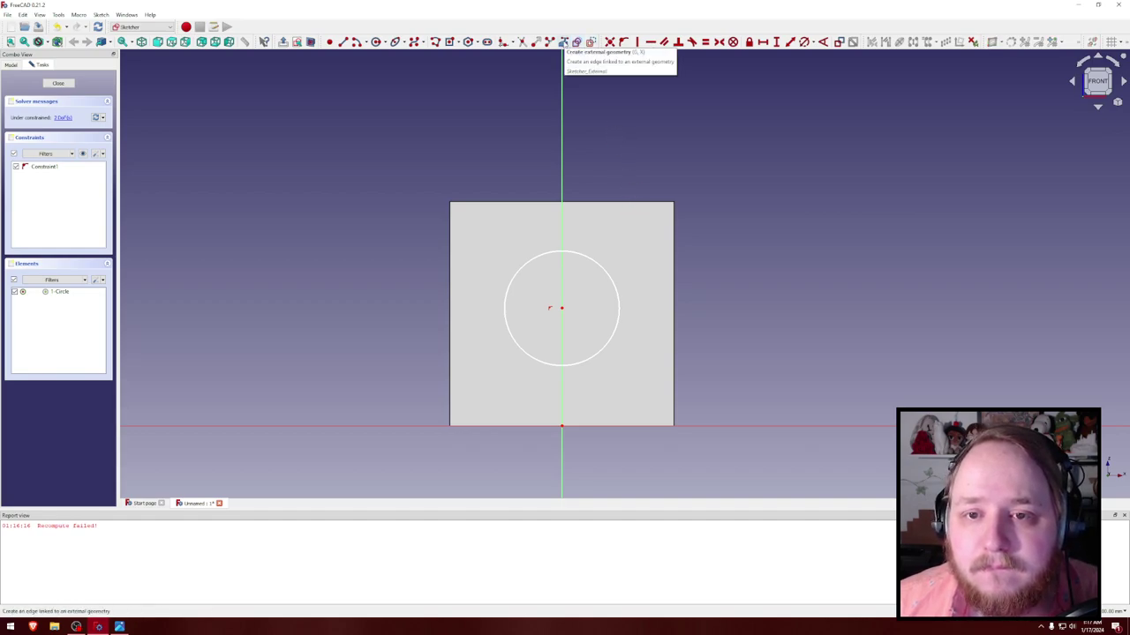
click(563, 42)
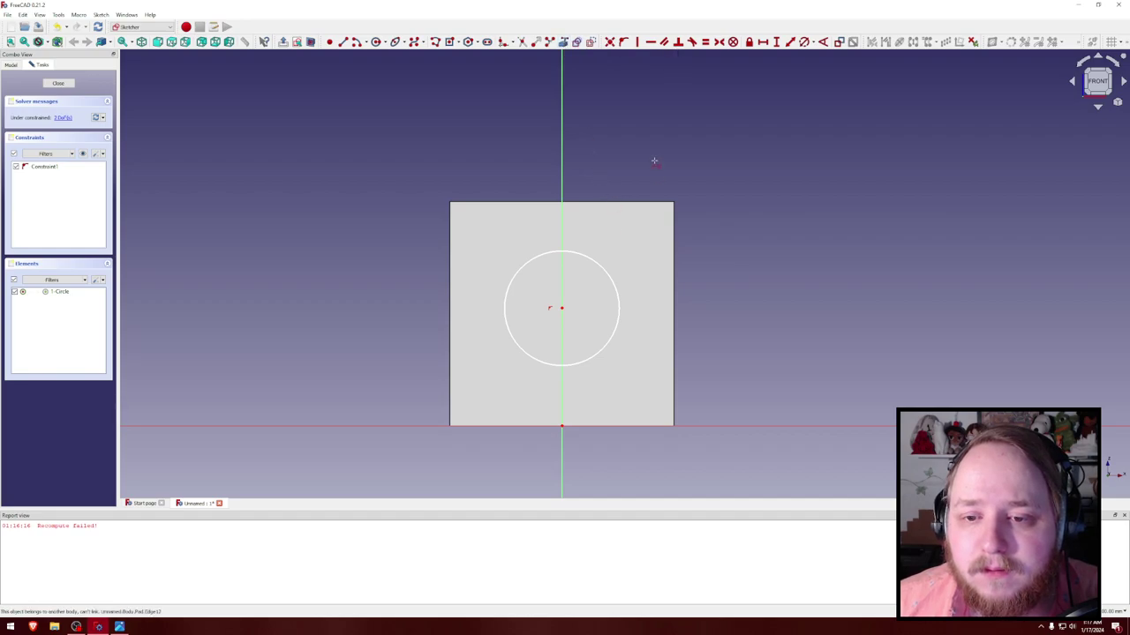
key(Escape)
key(Escape)
right_click(429, 91)
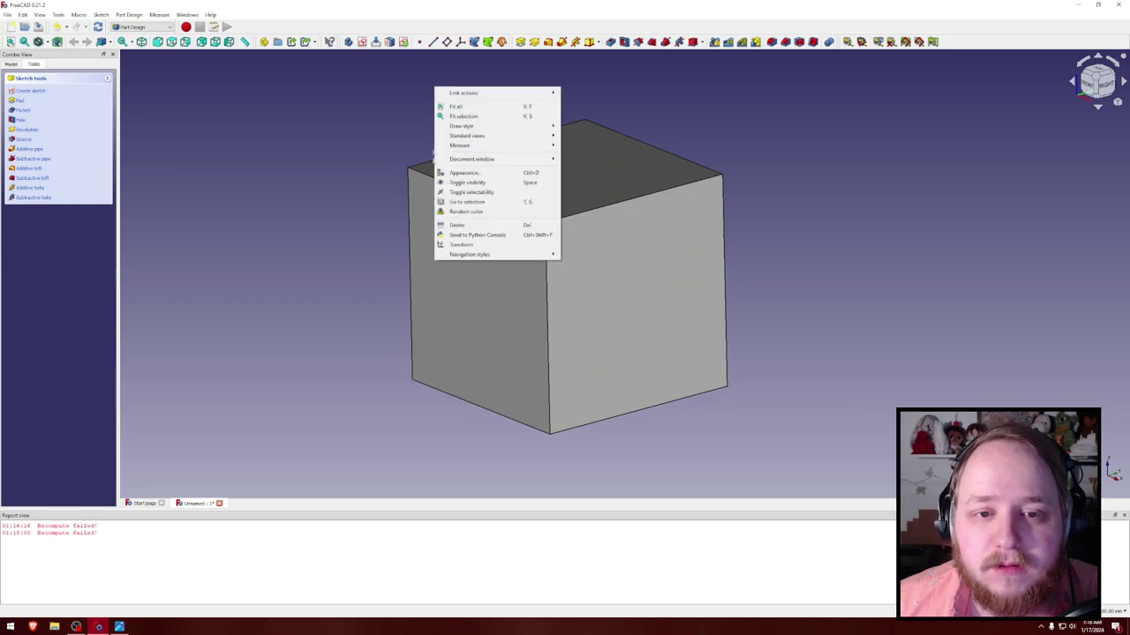
click(416, 118)
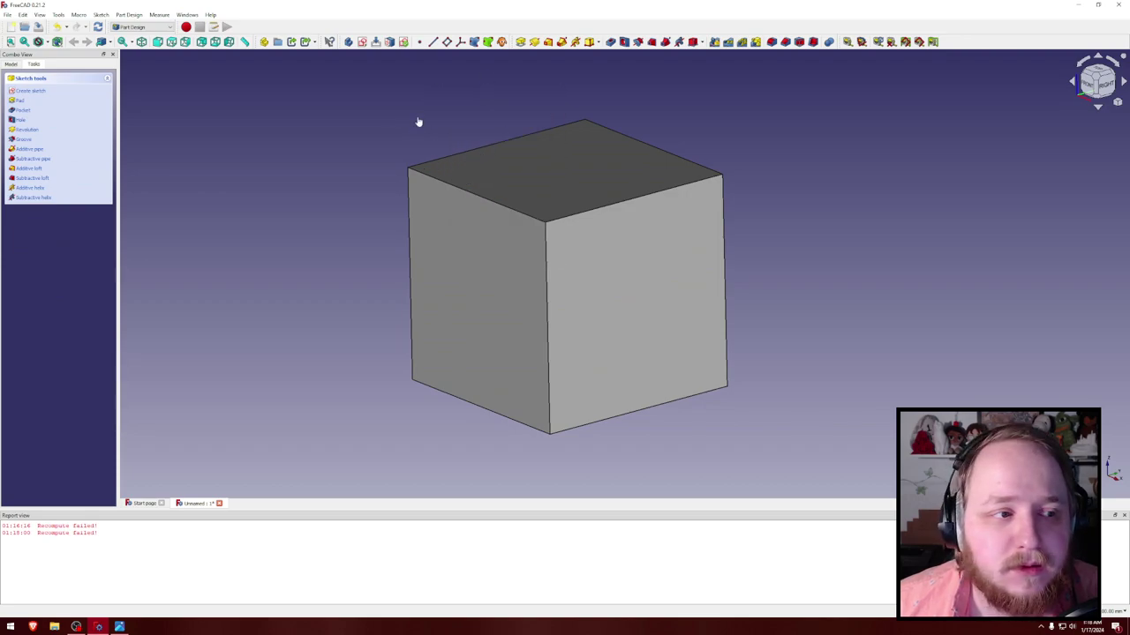
Step: Start a new sketch on the cube's left face as an independent copy
click(454, 253)
click(31, 91)
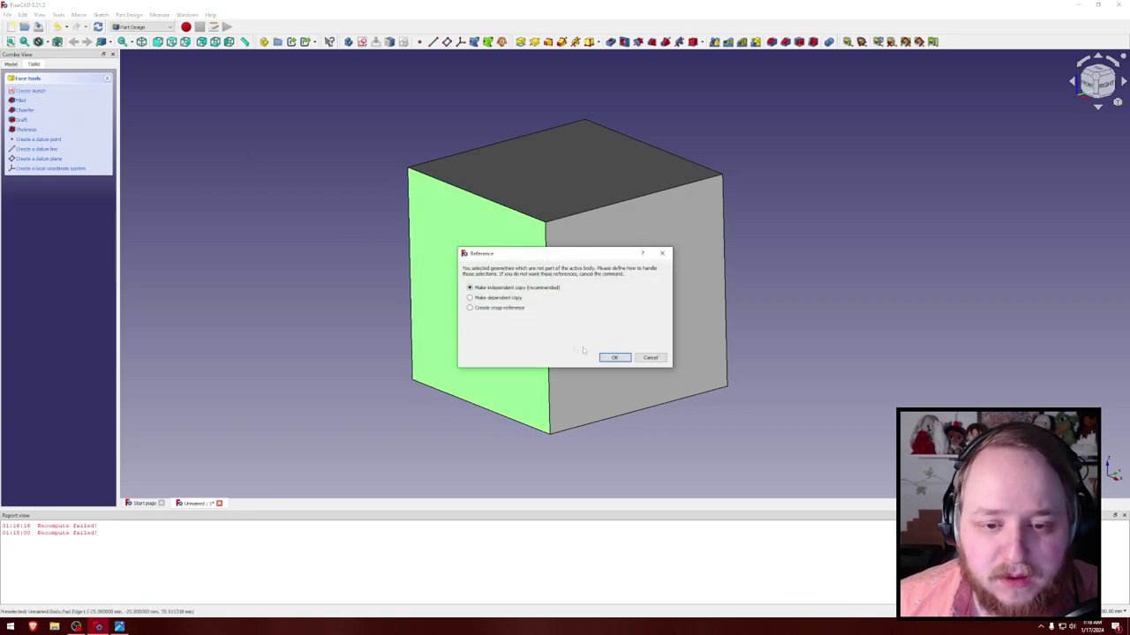
click(617, 357)
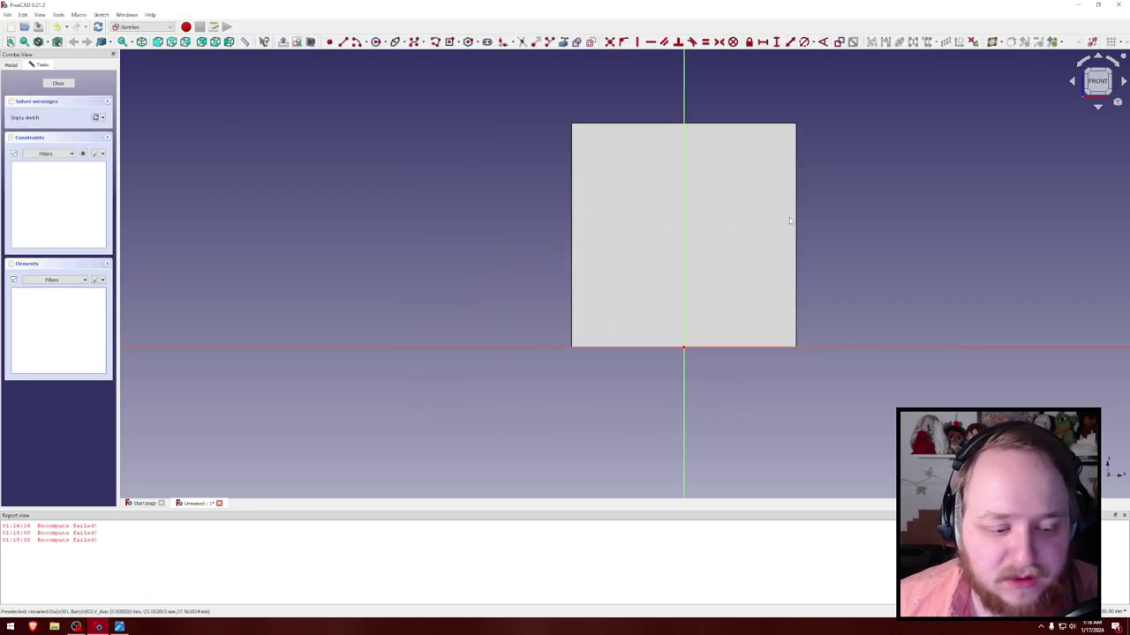
Step: Orbit around the cube, view the sketch face straight on, then tilt to see underneath
mouse_move(789, 218)
middle_down()
mouse_move(779, 220)
mouse_move(805, 210)
middle_up()
right_drag(805, 209, 1004, 77)
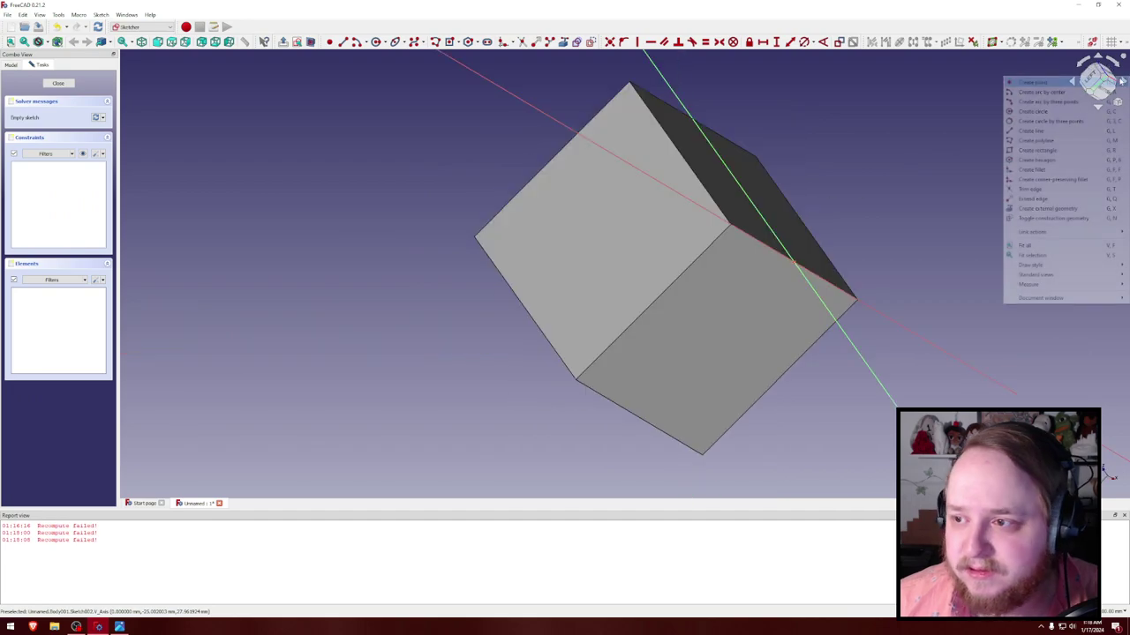
key(Escape)
right_click(824, 165)
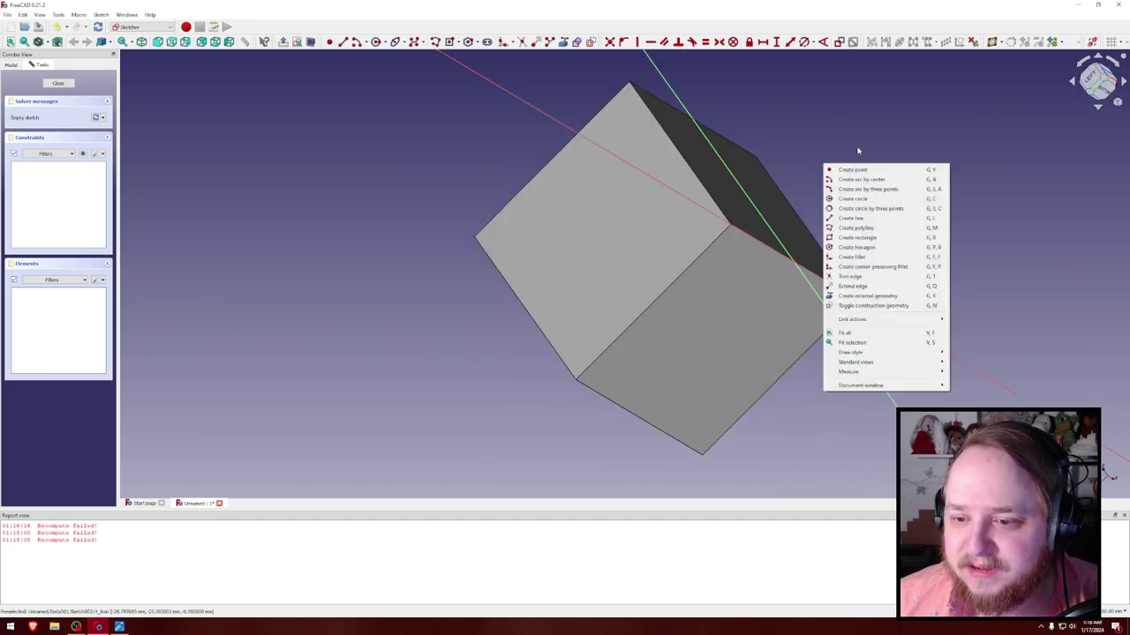
click(1103, 79)
click(1093, 81)
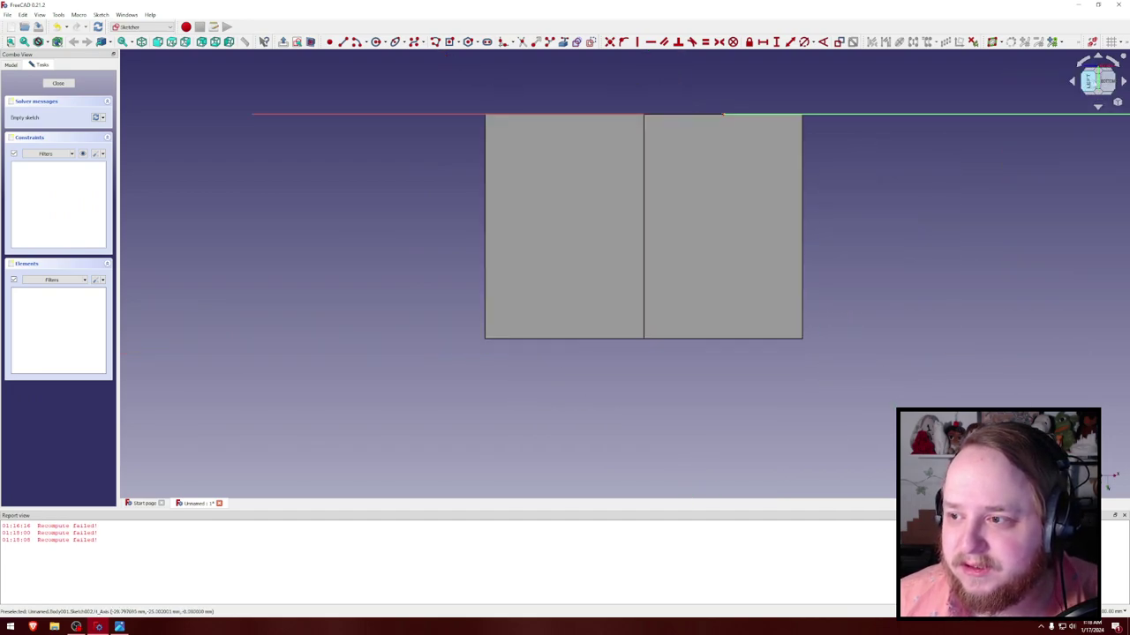
right_drag(747, 200, 789, 274)
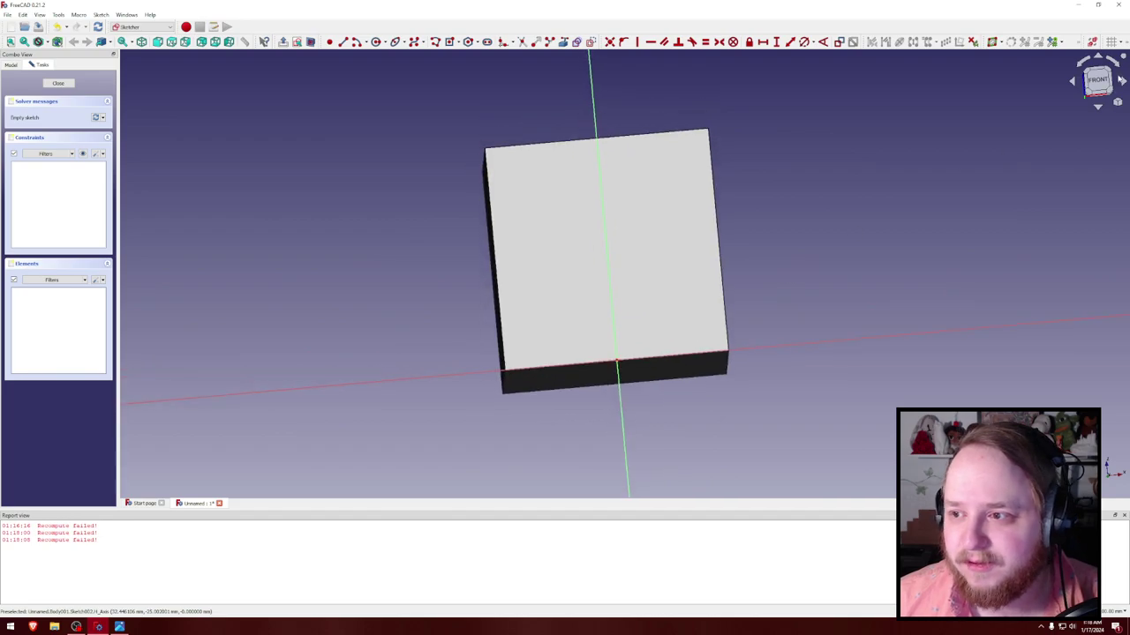
click(1097, 80)
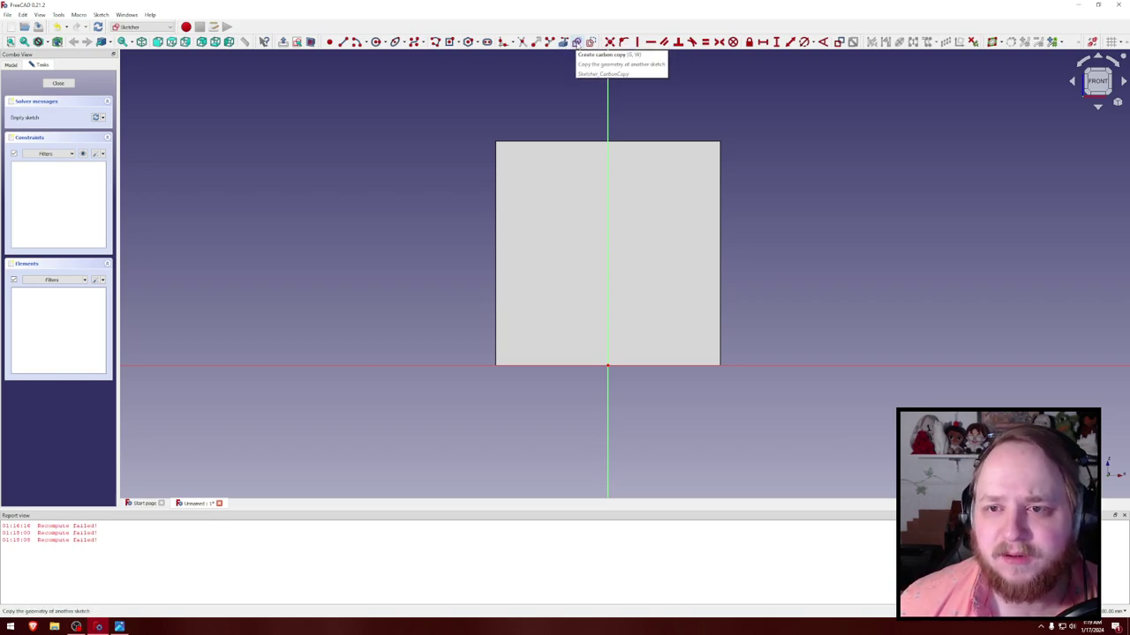
click(575, 42)
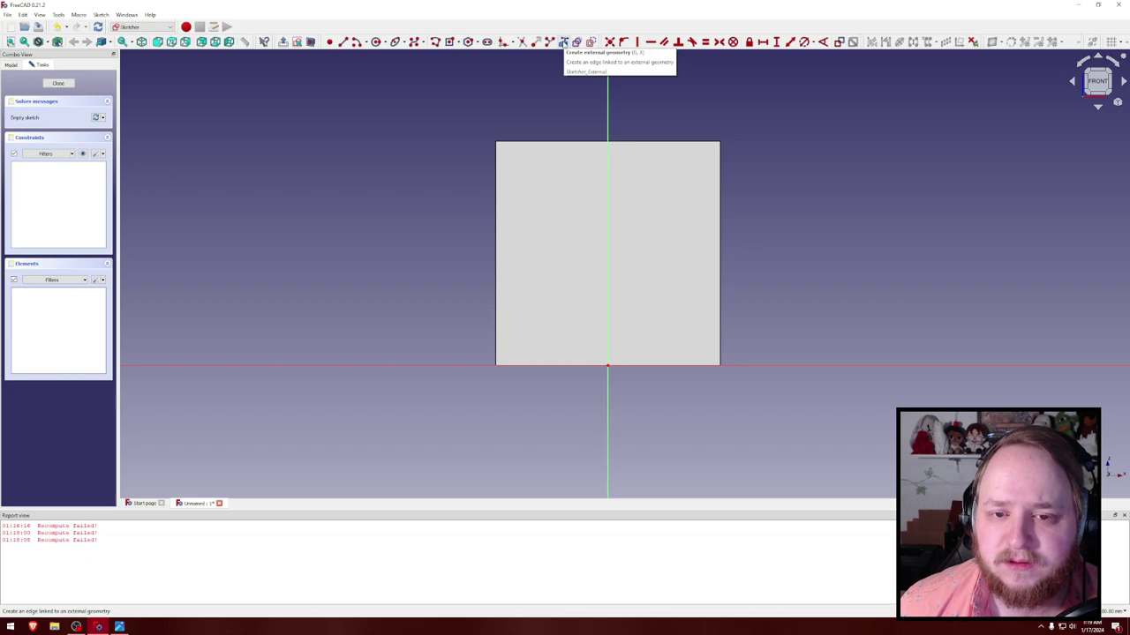
right_click(793, 122)
right_click(755, 121)
right_click(732, 121)
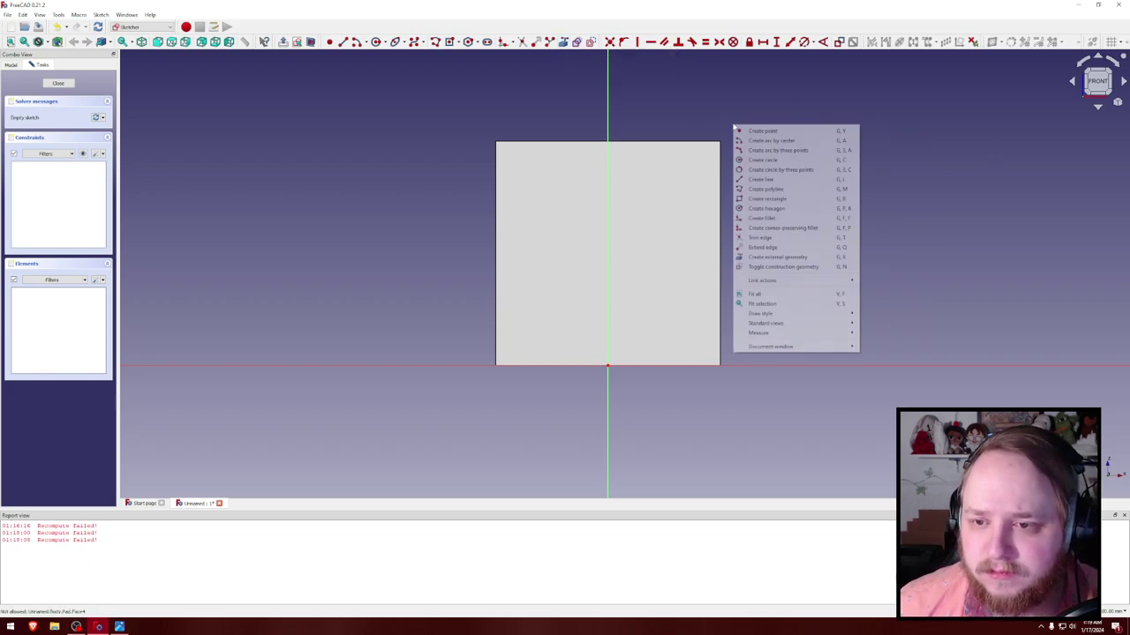
middle_drag(733, 121, 567, 52)
click(563, 42)
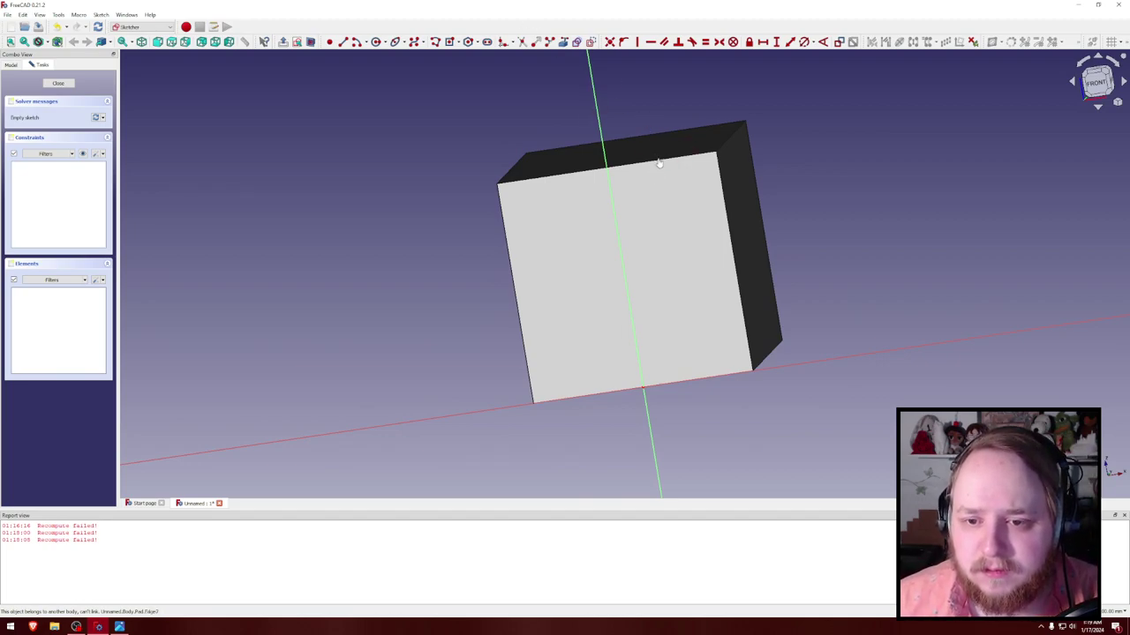
click(1091, 99)
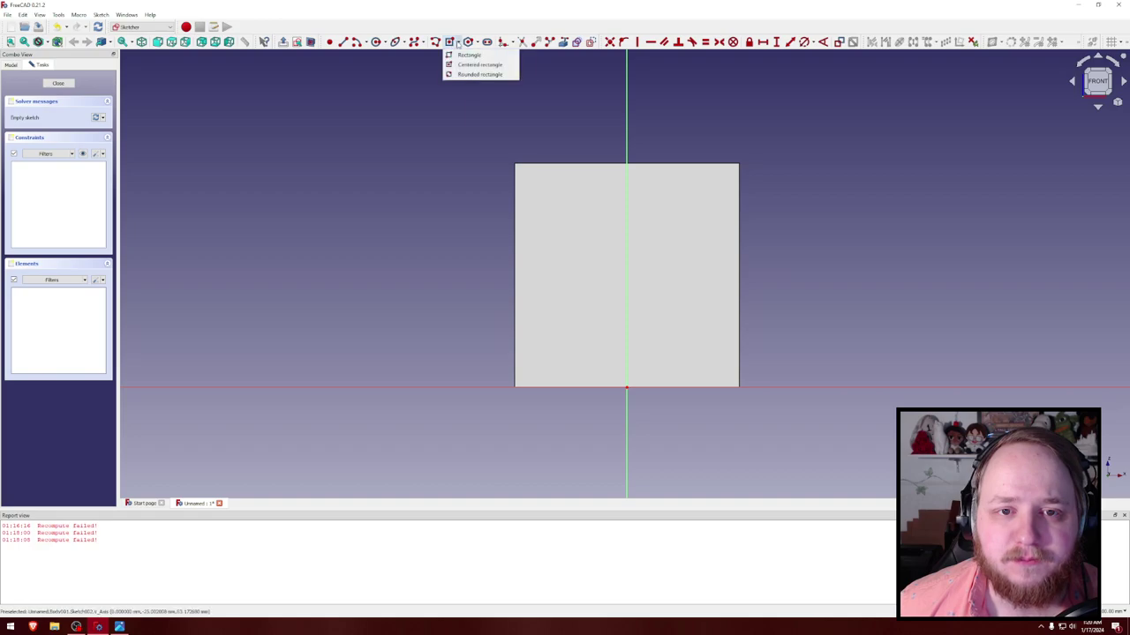
Step: Draw a centred rectangle from the origin to the face's top-right corner, then close the sketch
click(450, 41)
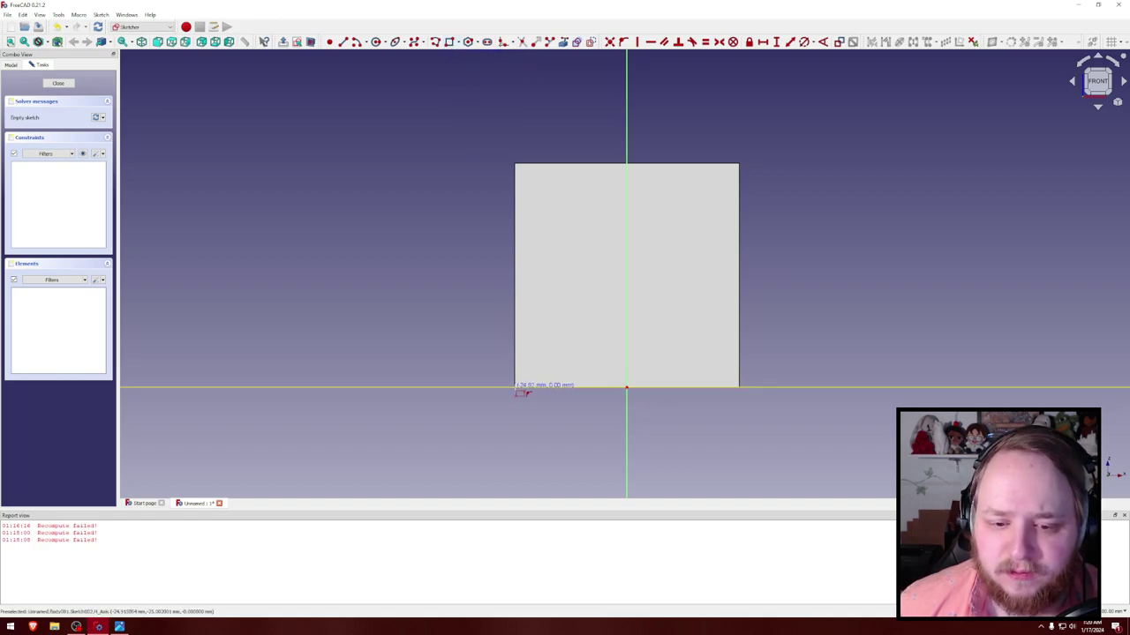
click(741, 164)
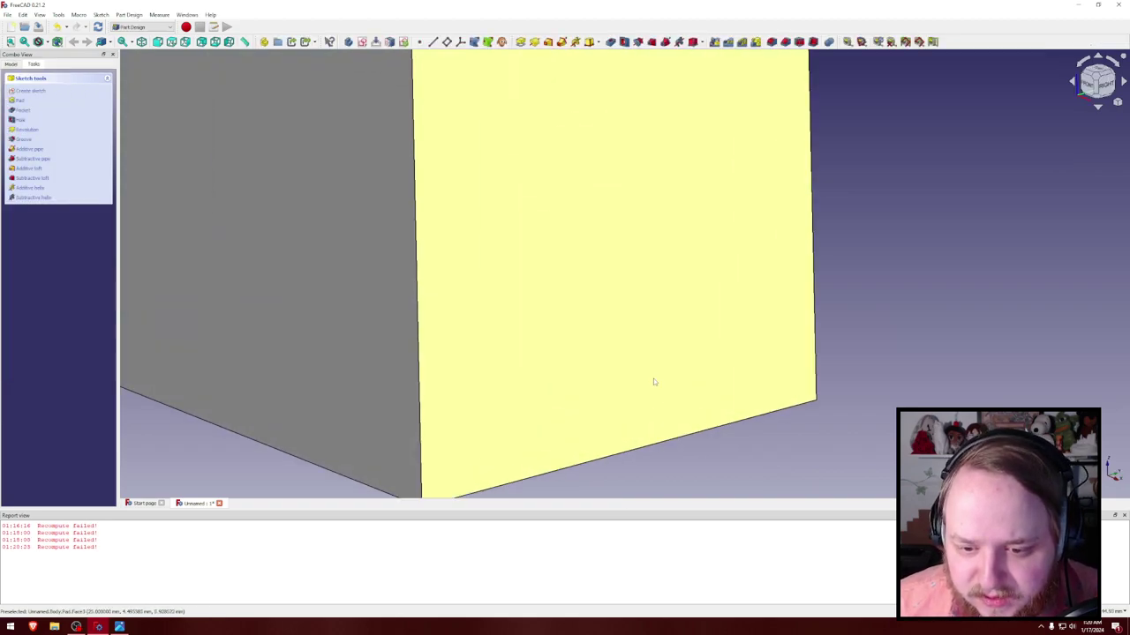
key(v)
key(f)
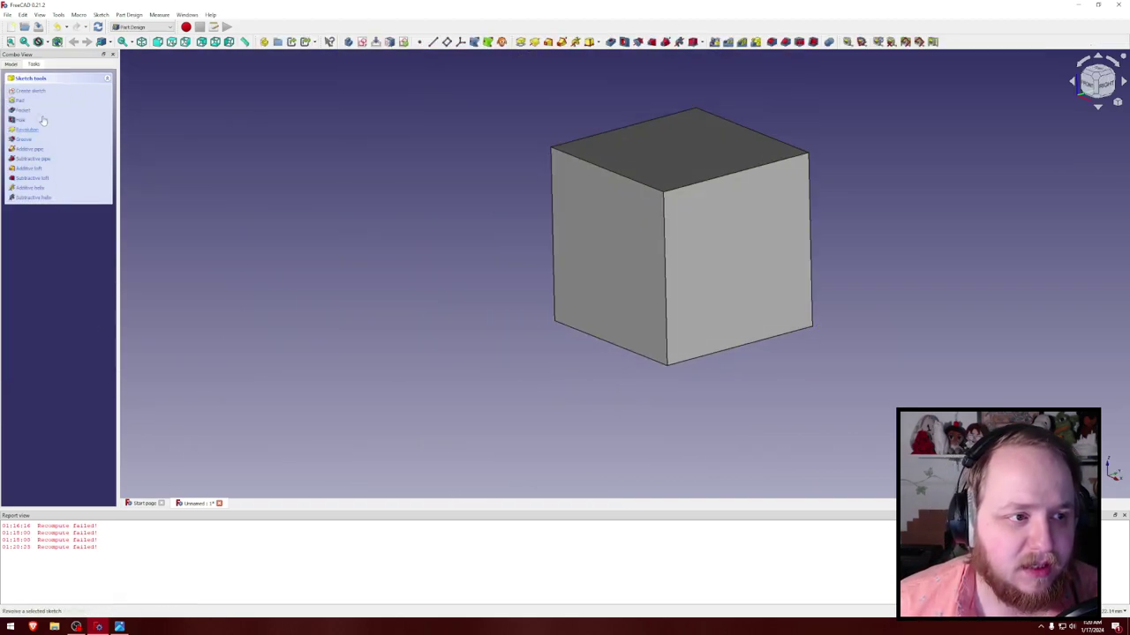
click(10, 63)
Step: Delete Sketch001 and CopyPad001 from Body001, then reopen Sketch002 for editing
click(50, 152)
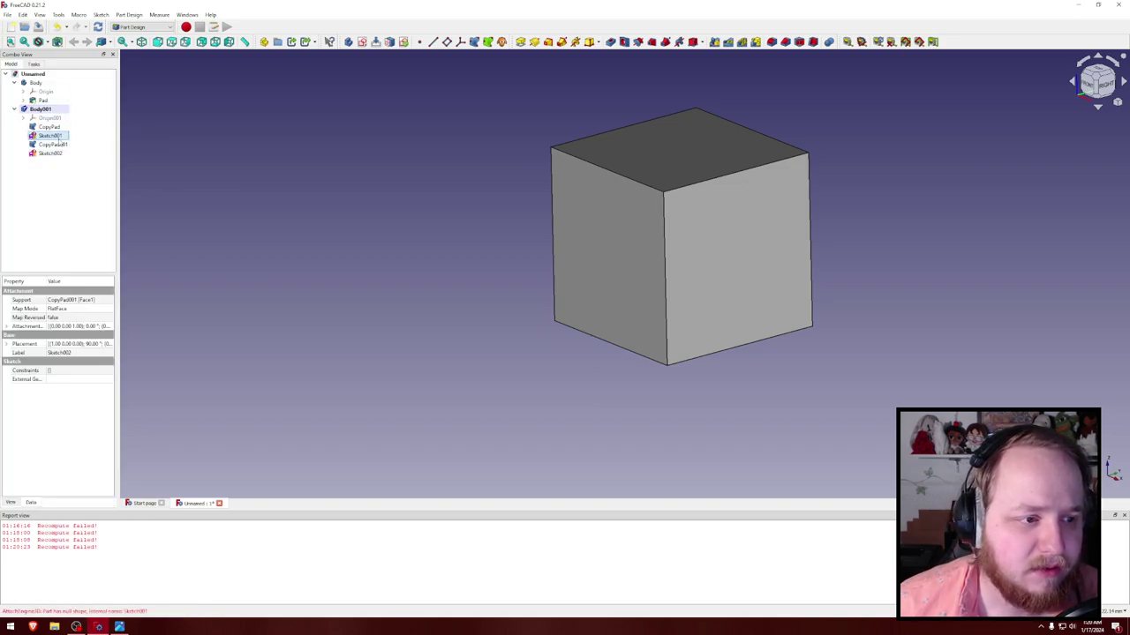
click(55, 144)
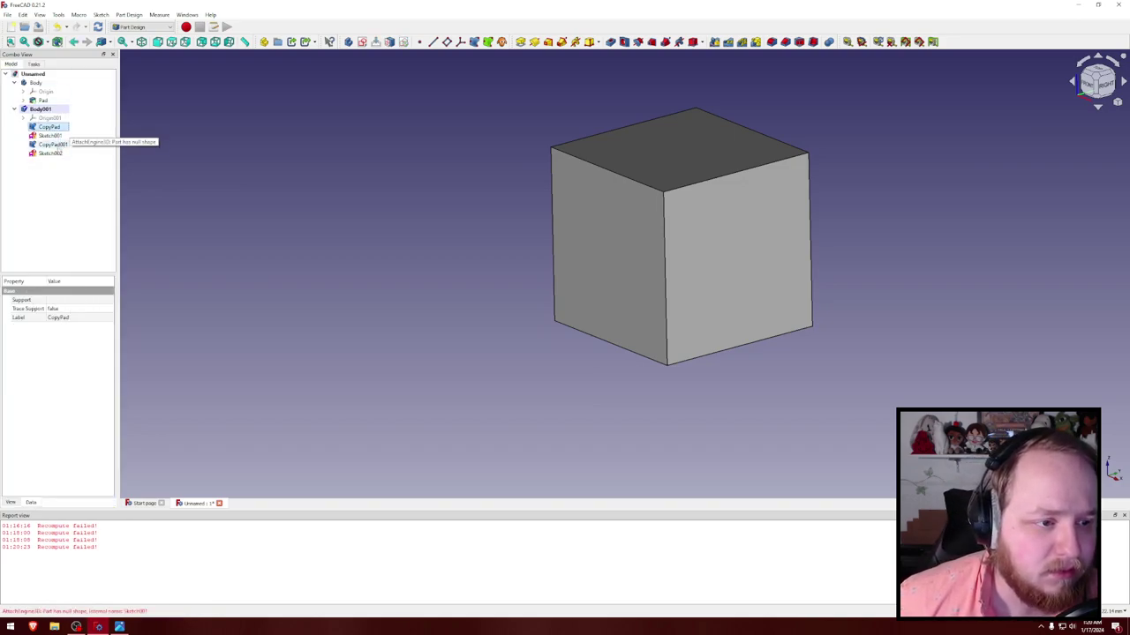
click(52, 135)
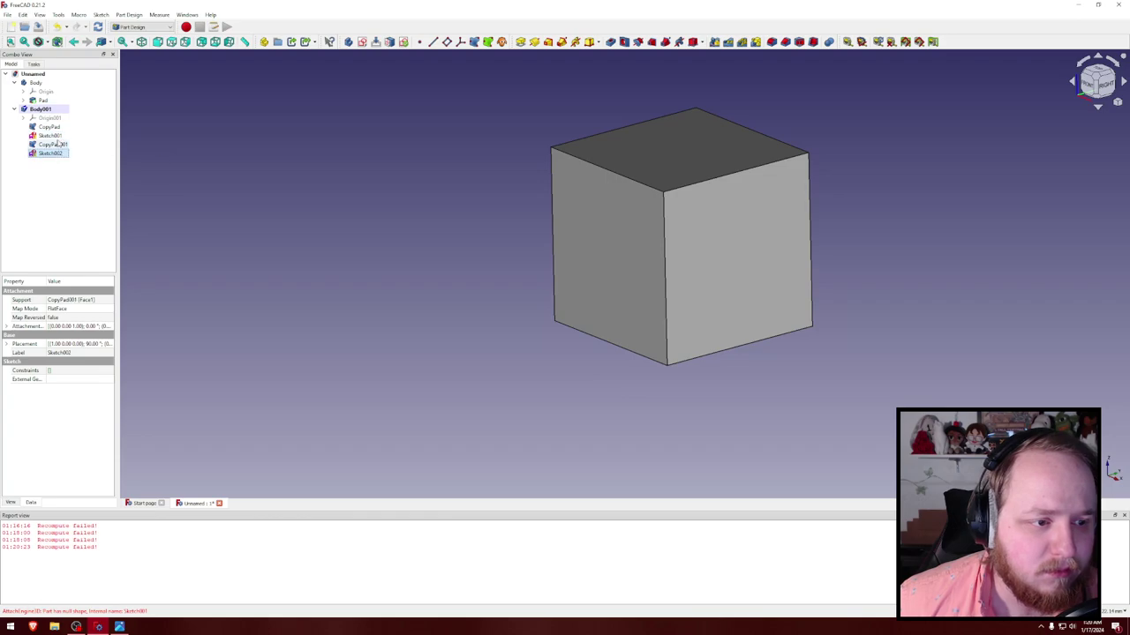
key(Delete)
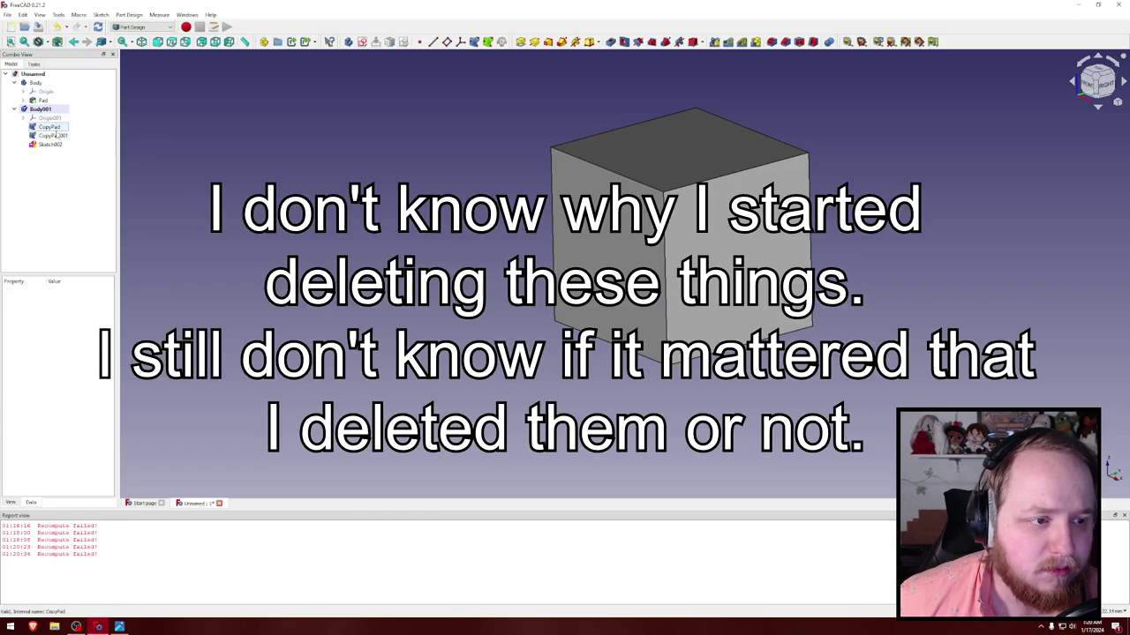
click(57, 135)
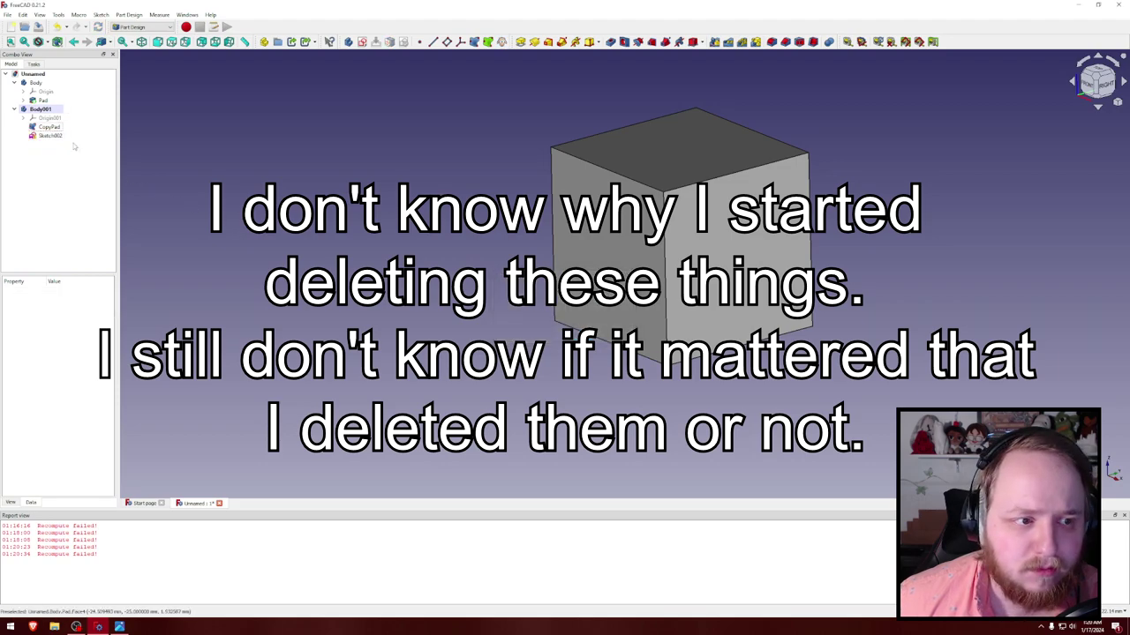
double_click(53, 144)
Step: Fit and pan the square sketch, close it, and select Sketch002 in the model tree
key(v)
key(f)
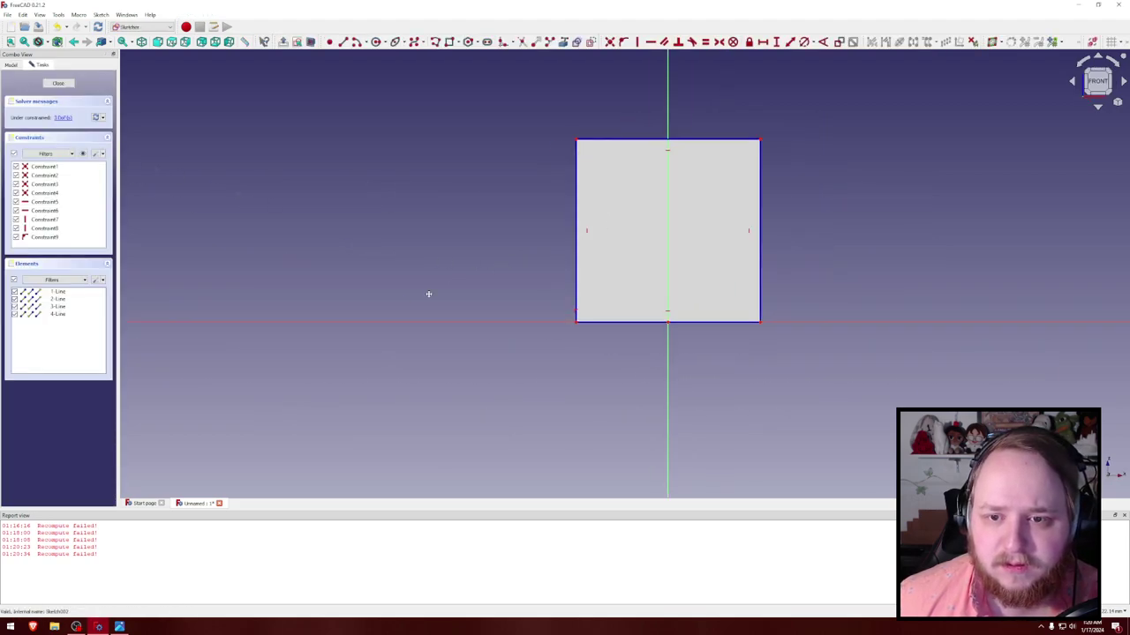
mouse_move(350, 302)
middle_down()
mouse_move(312, 313)
mouse_move(312, 295)
middle_up()
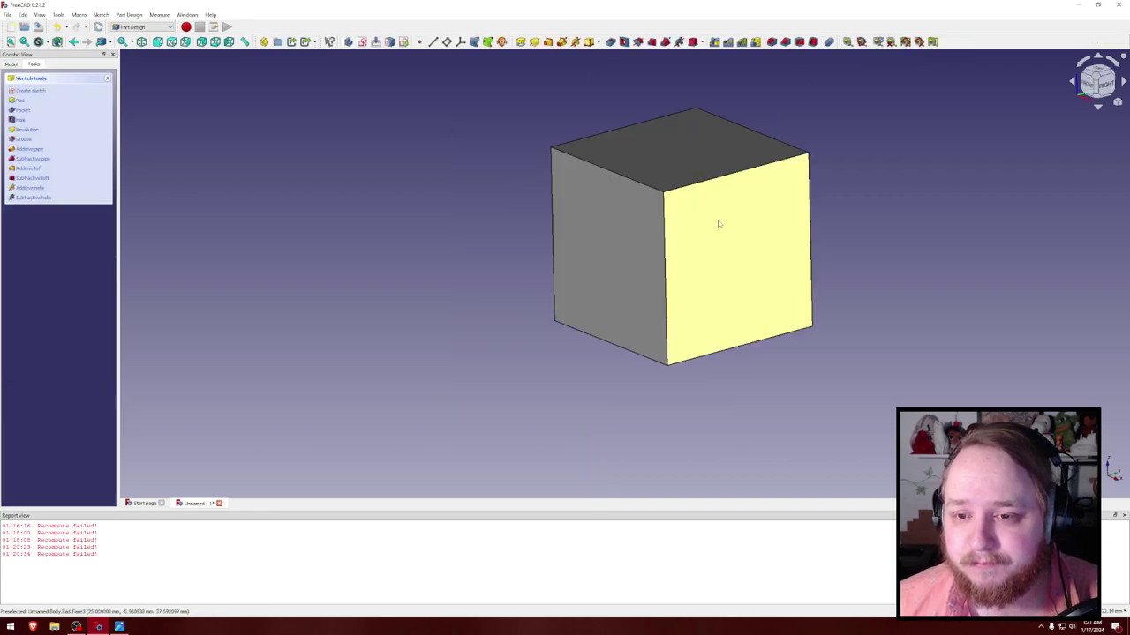
click(10, 64)
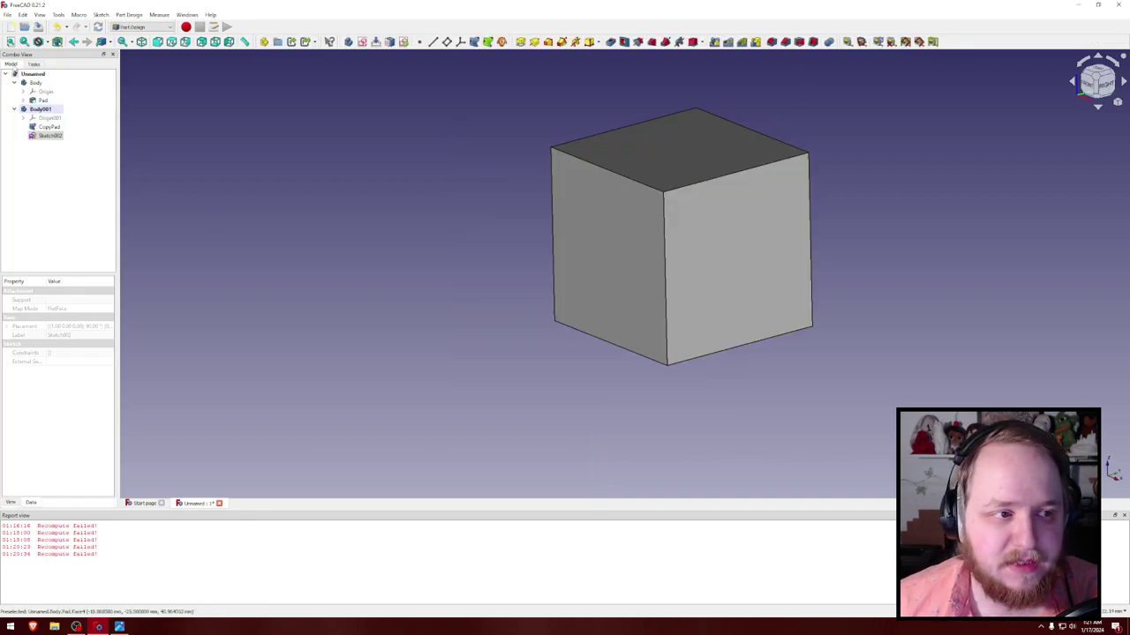
click(52, 134)
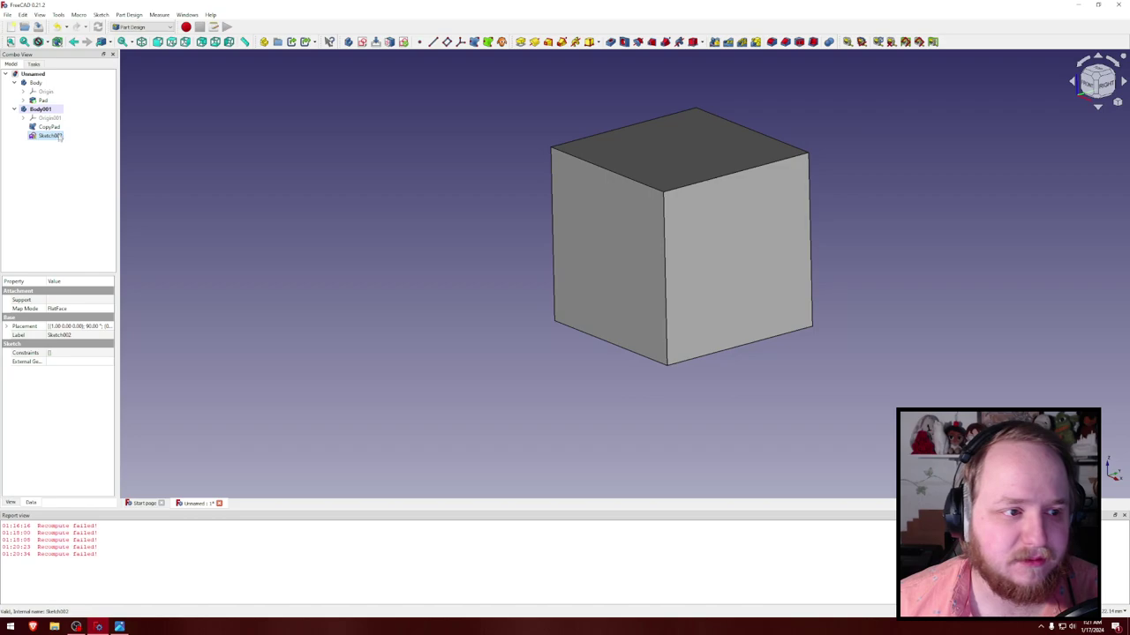
Step: Reopen Sketch002 and dimension the origin 25 mm from the left side and 25.13 mm from the right side
double_click(51, 134)
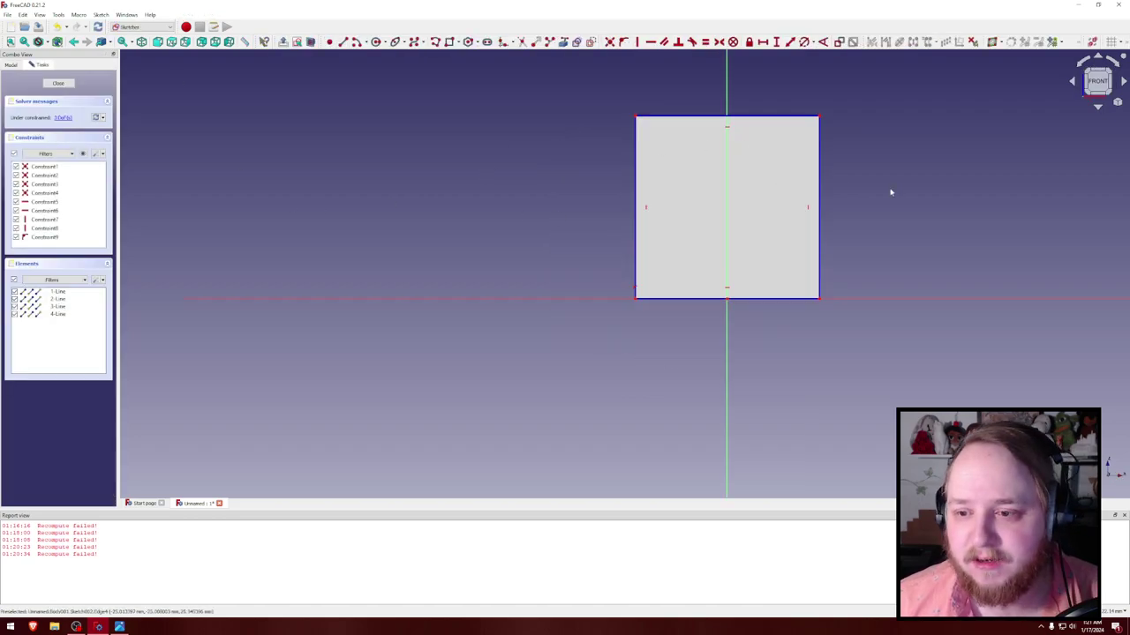
mouse_move(890, 189)
middle_down()
mouse_move(857, 207)
mouse_move(891, 184)
mouse_move(810, 270)
middle_up()
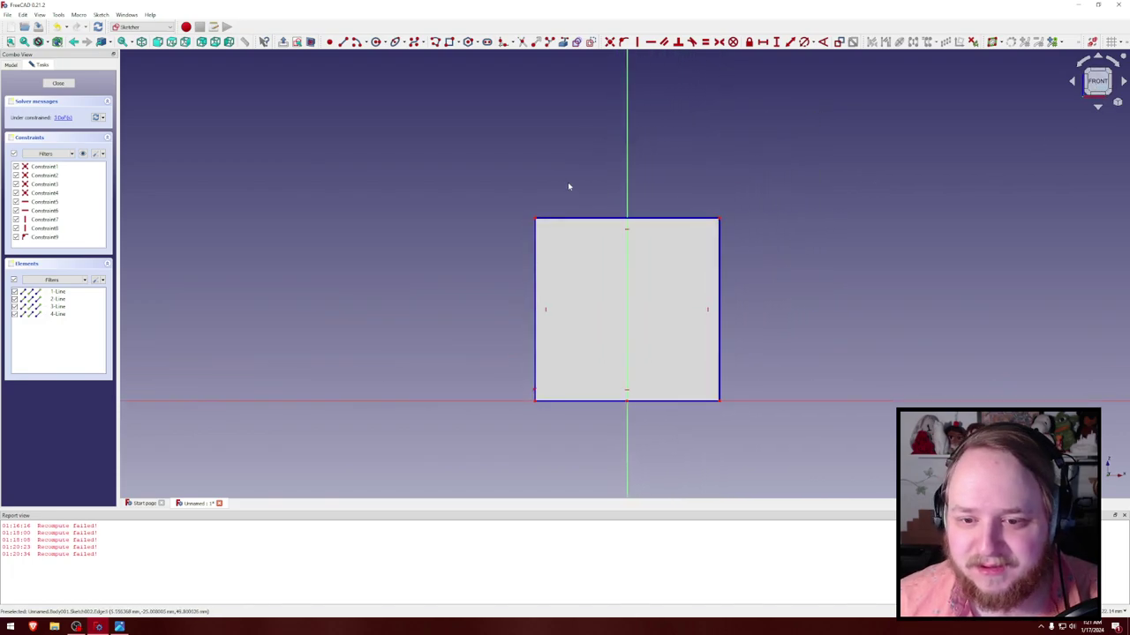
scroll(547, 335, up, 5)
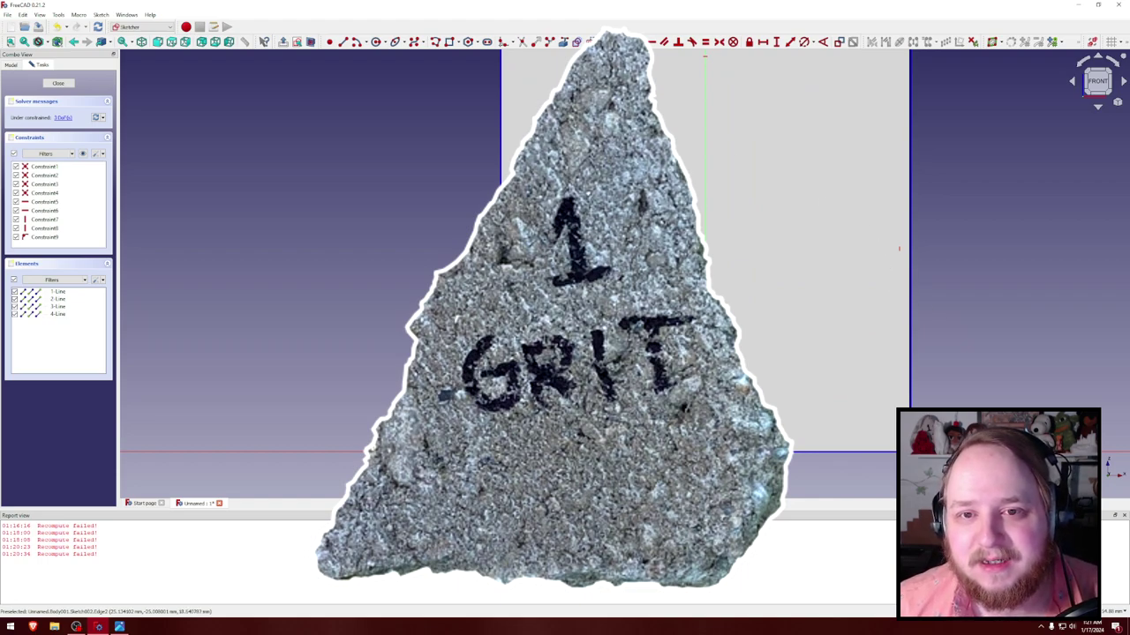
click(779, 43)
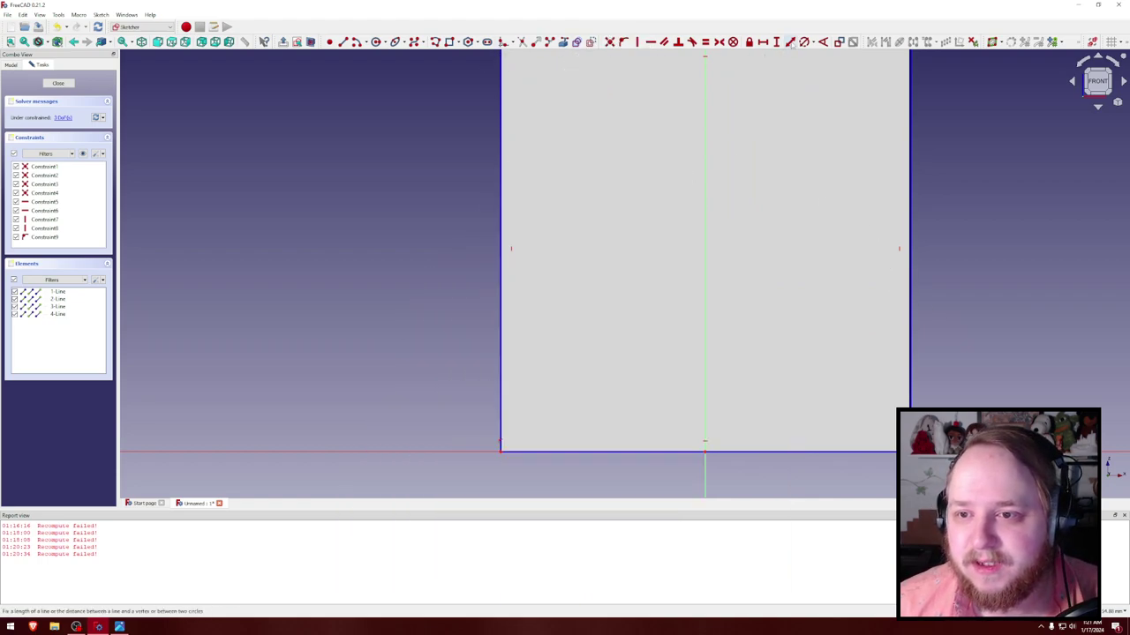
click(707, 454)
click(502, 417)
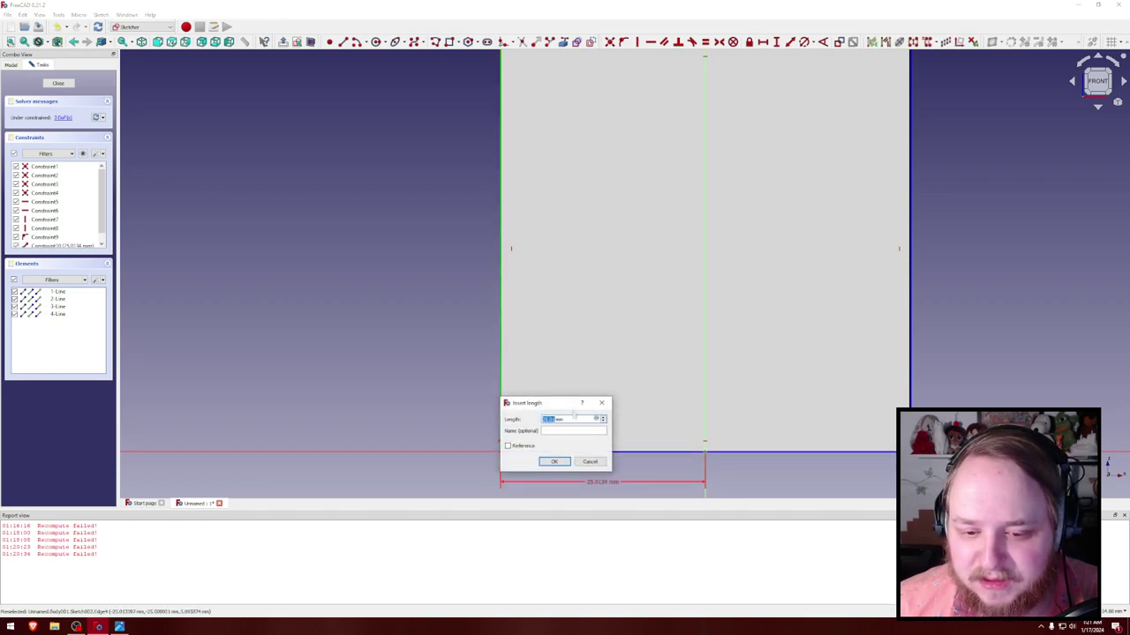
text(25)
key(Return)
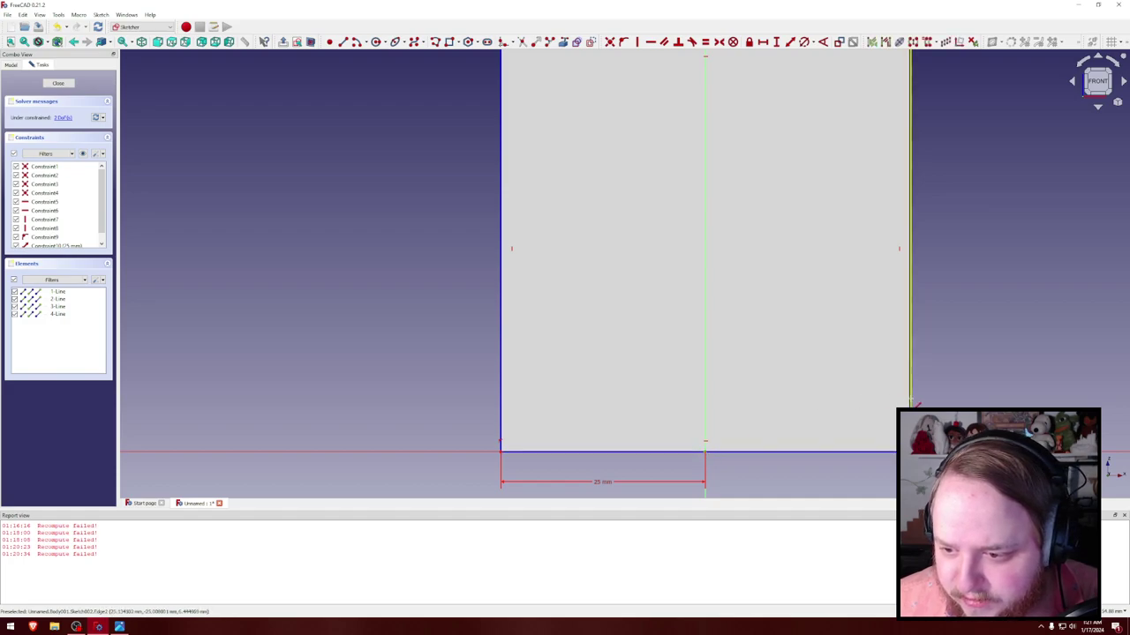
click(912, 403)
text(25.13)
key(Return)
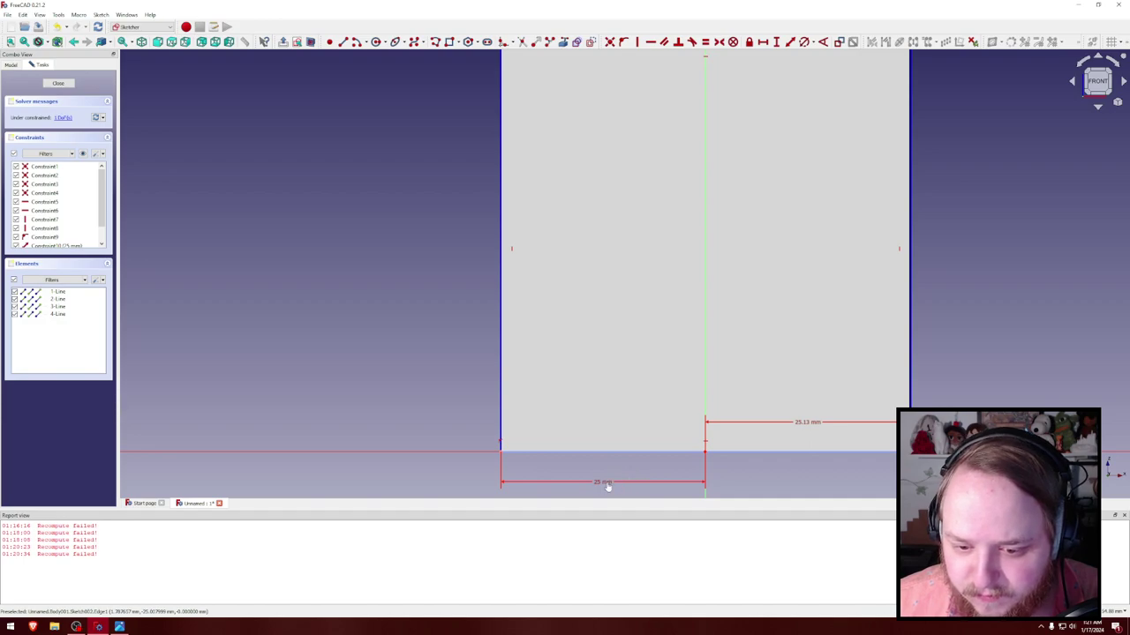
Step: Attempt a 50 mm top-edge length, which conflicts, then exit sketch editing
scroll(853, 408, down, 3)
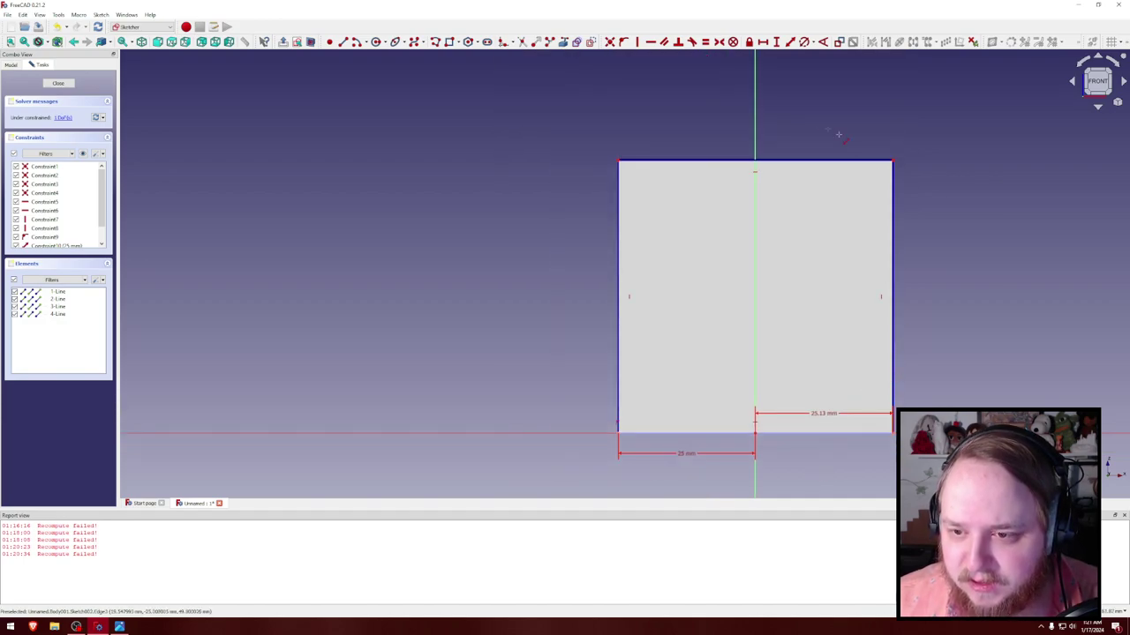
click(817, 163)
key(l)
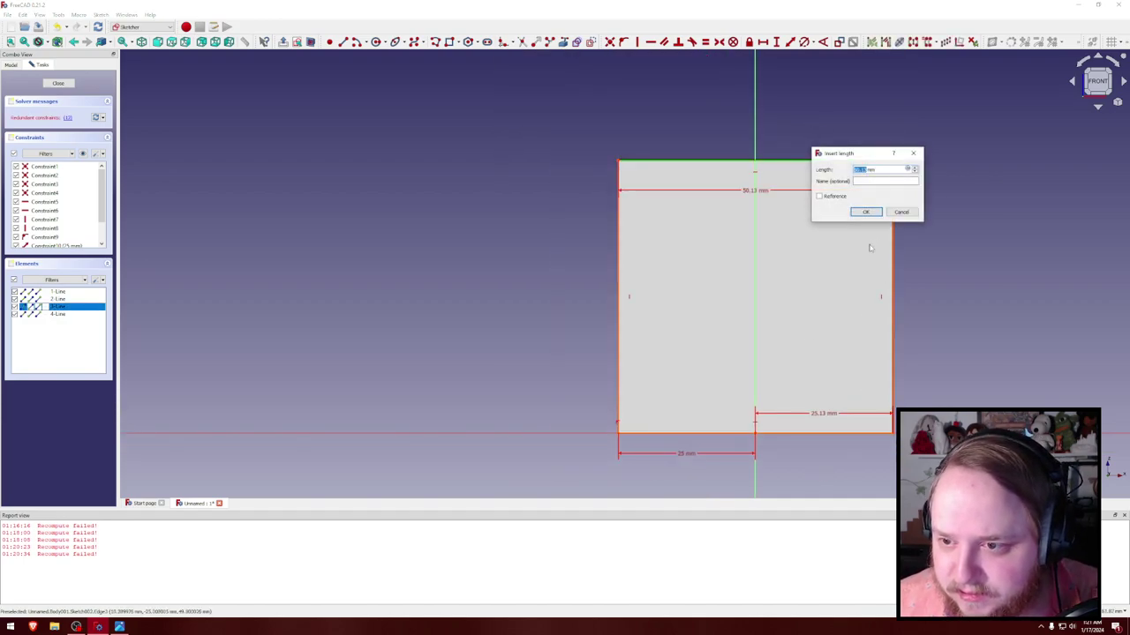
click(899, 213)
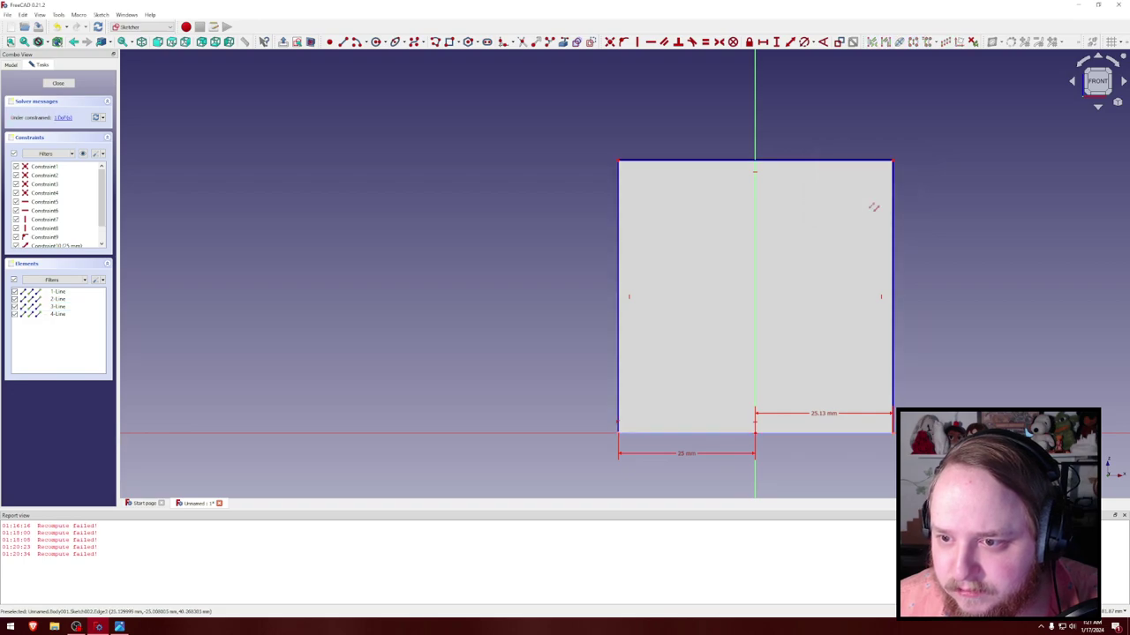
click(841, 168)
key(l)
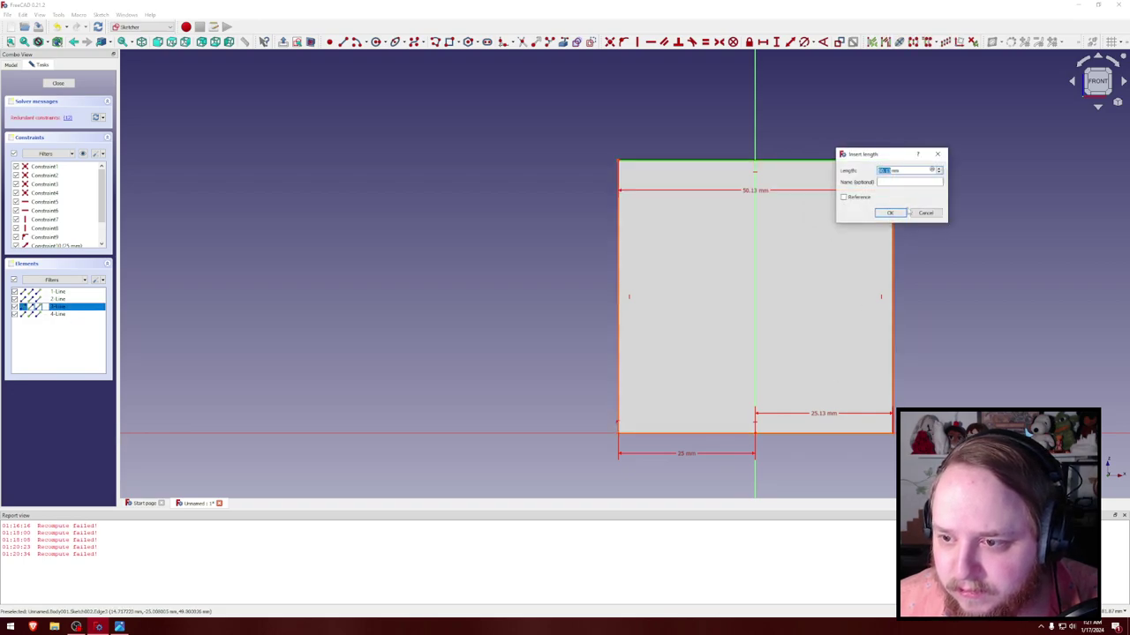
text(50)
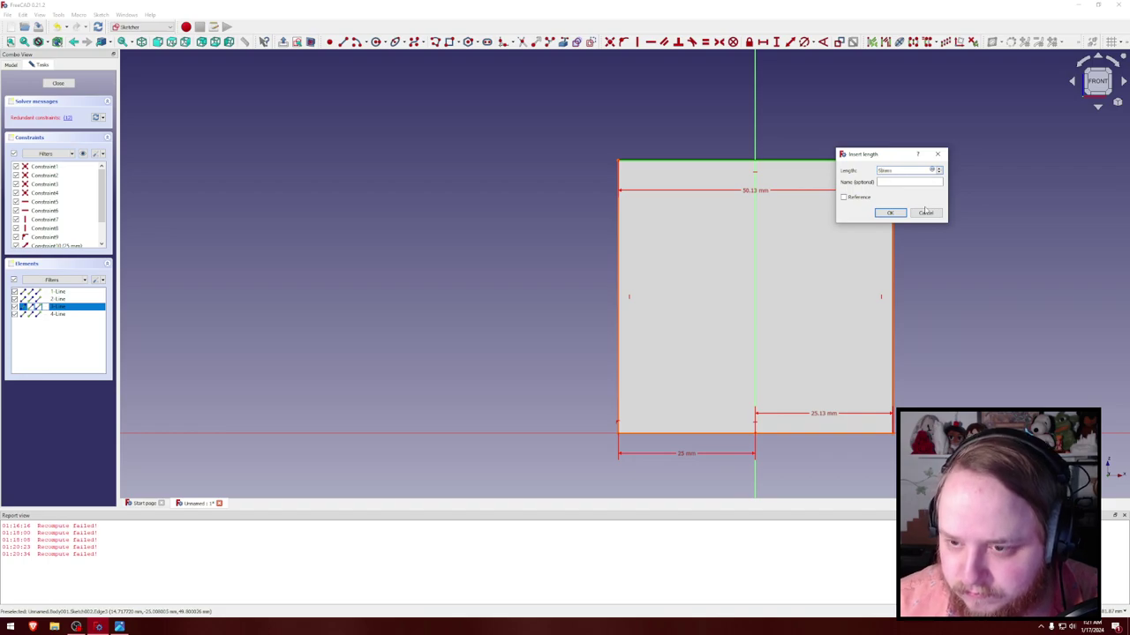
key(Return)
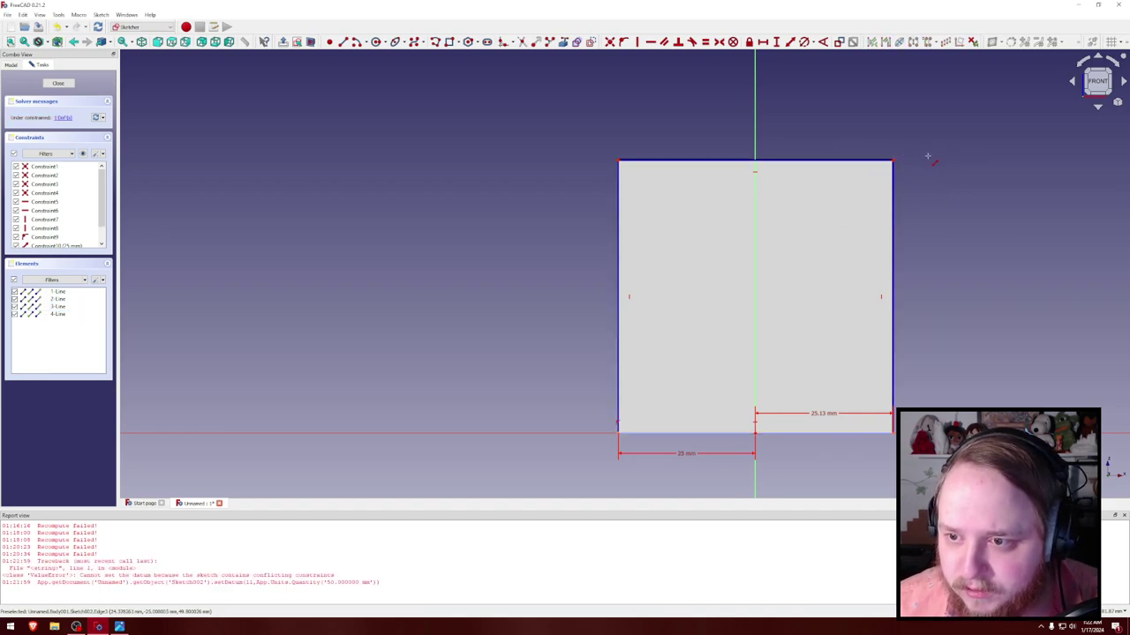
middle_drag(926, 172, 926, 167)
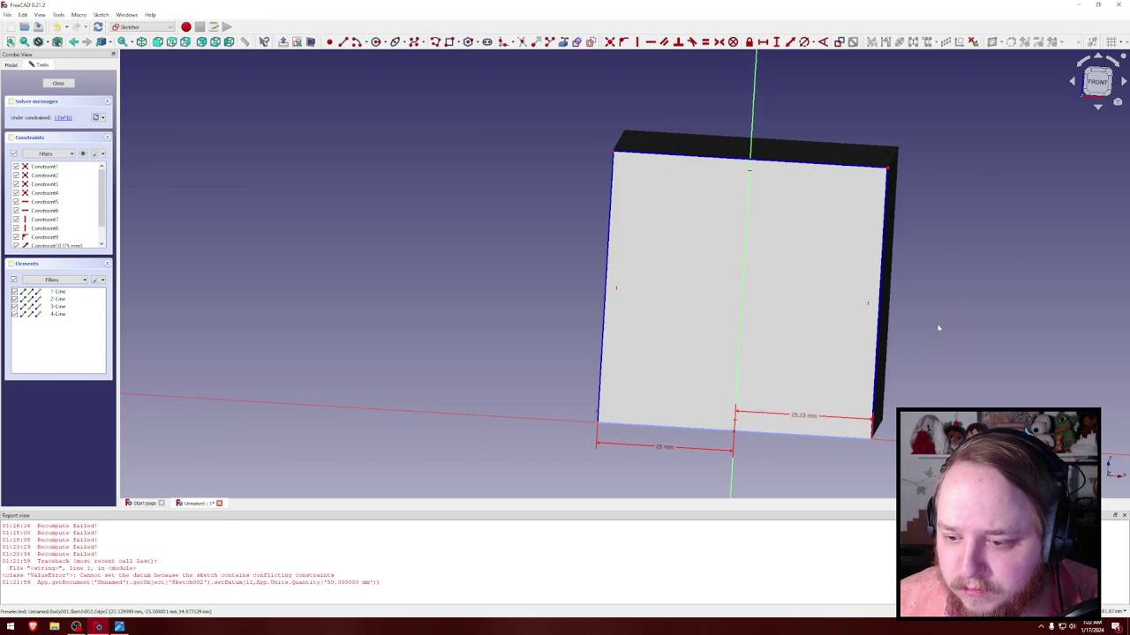
key(Escape)
Step: Reopen Sketch002, pan the view, and discard a top-edge length dimension
click(10, 64)
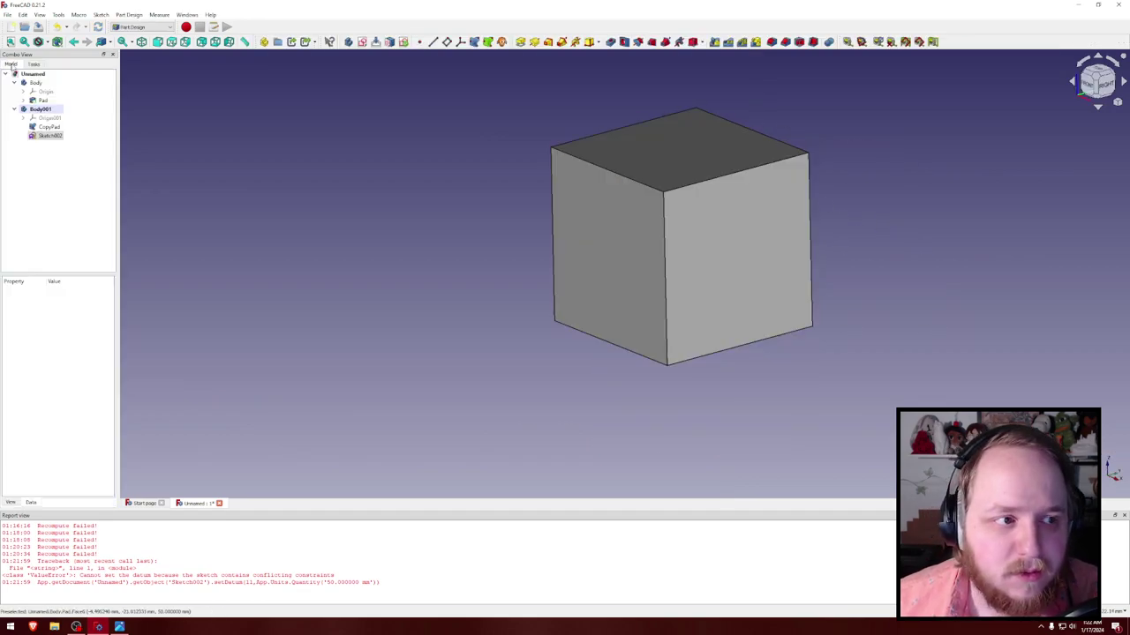
double_click(50, 135)
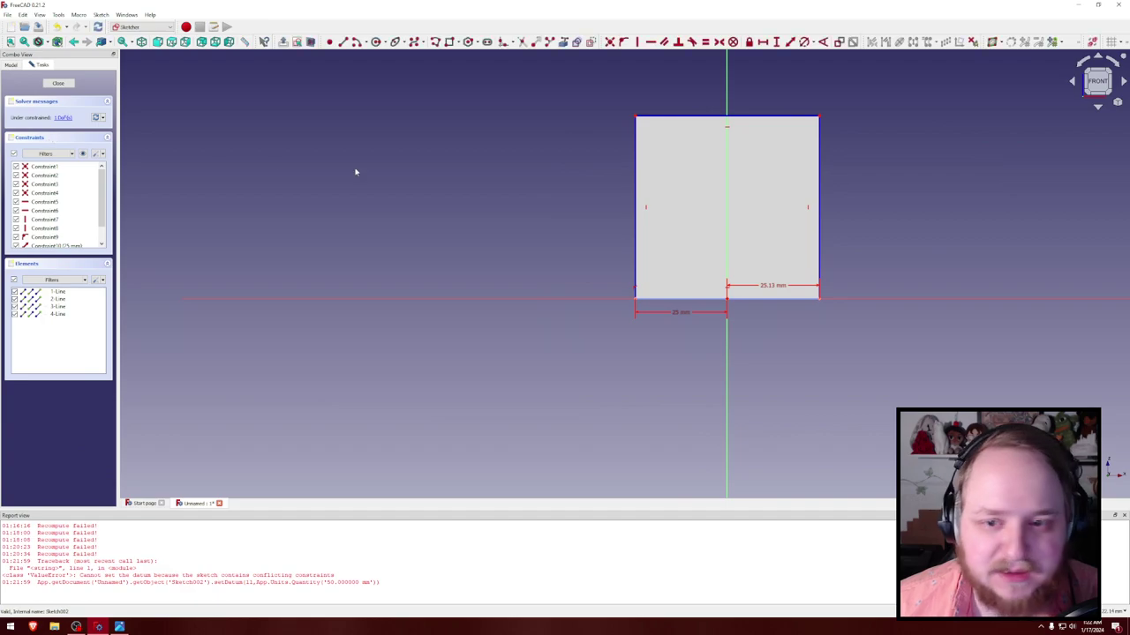
right_click(531, 177)
right_click(938, 156)
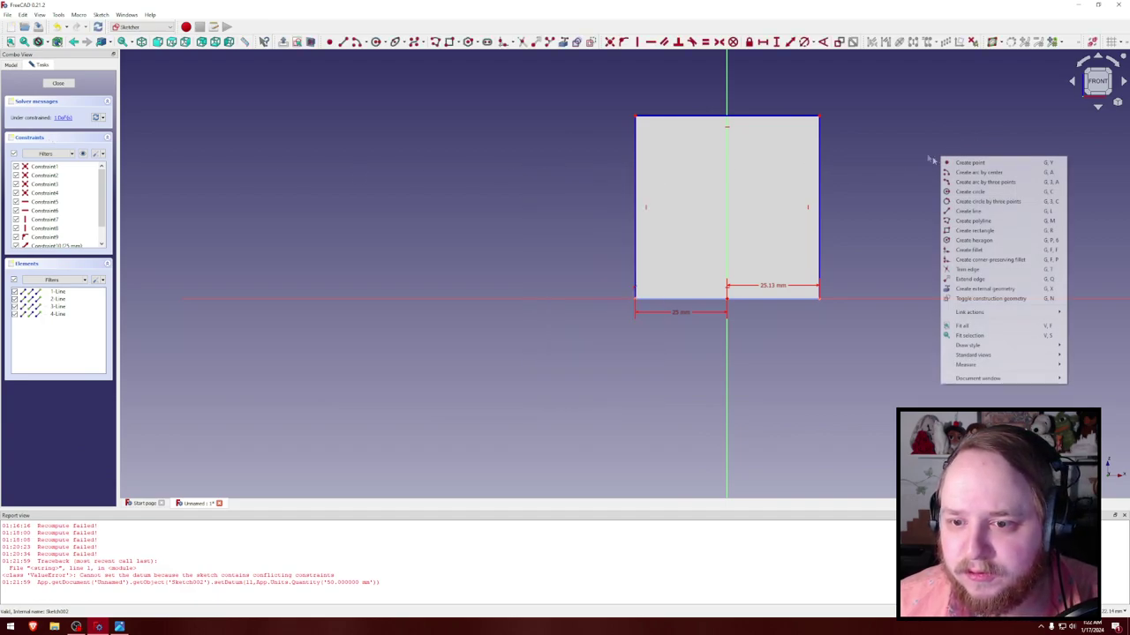
middle_drag(885, 154, 857, 191)
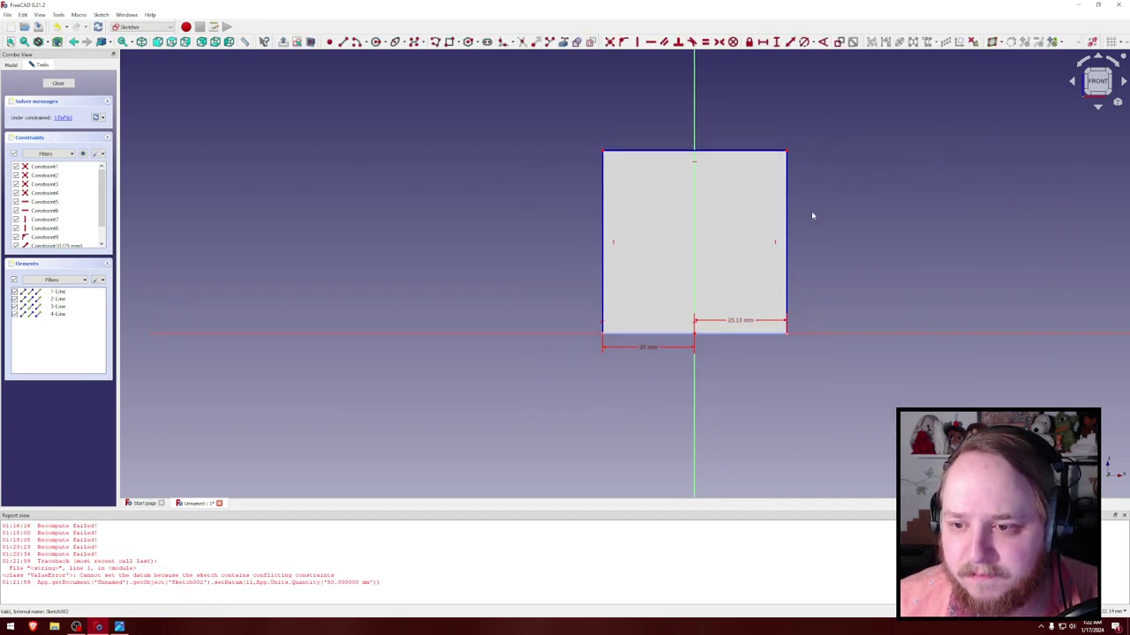
middle_drag(842, 156, 830, 178)
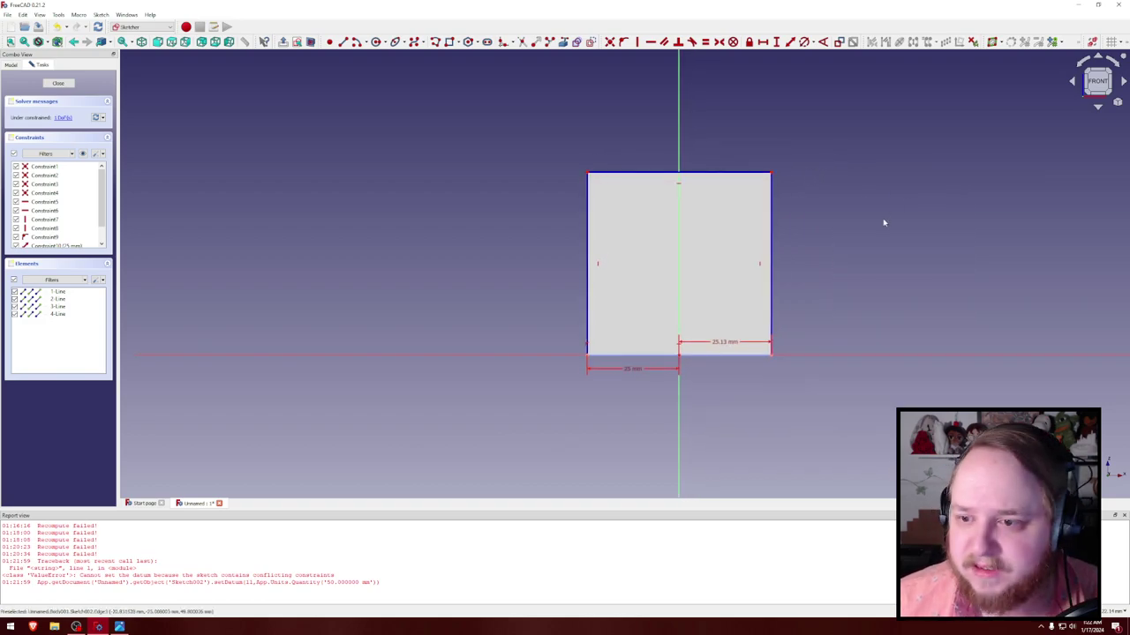
right_click(854, 220)
right_click(812, 228)
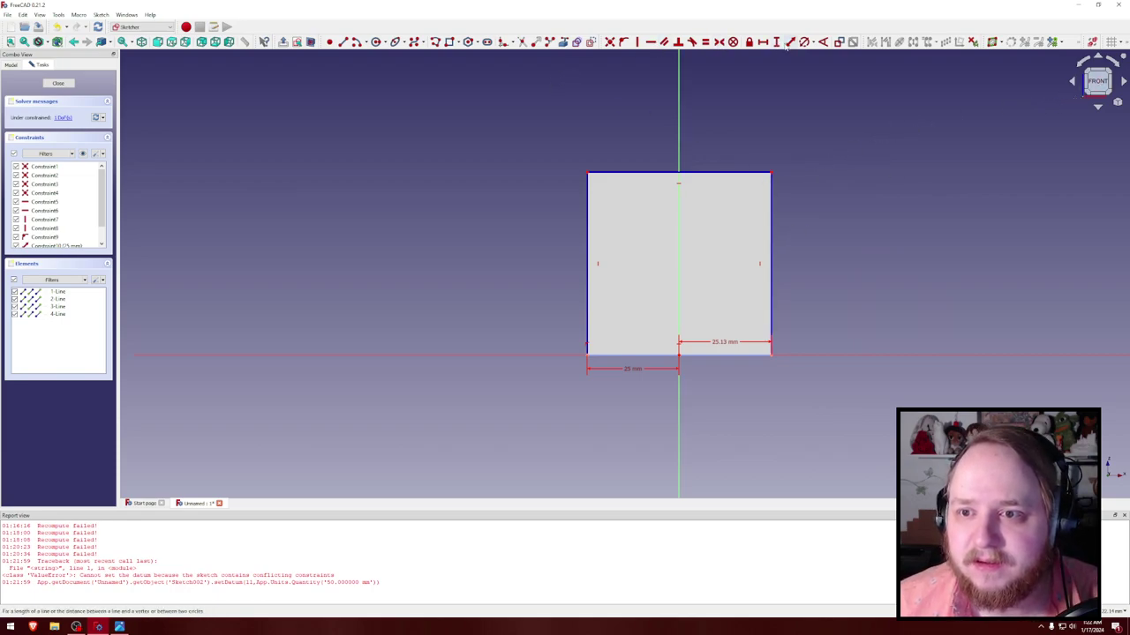
click(718, 178)
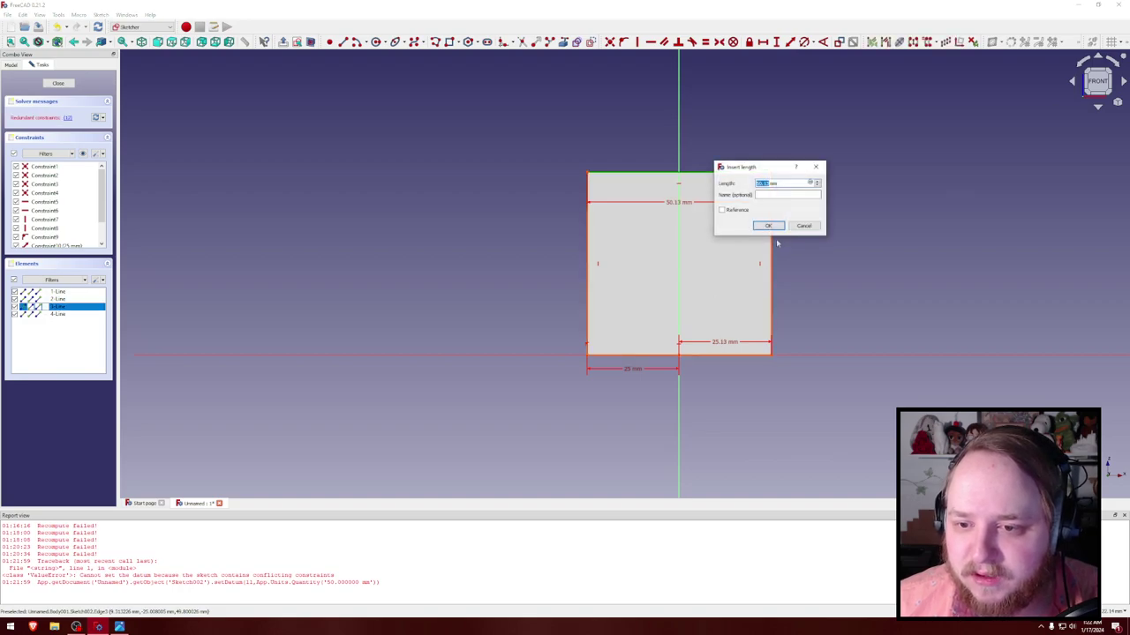
click(803, 226)
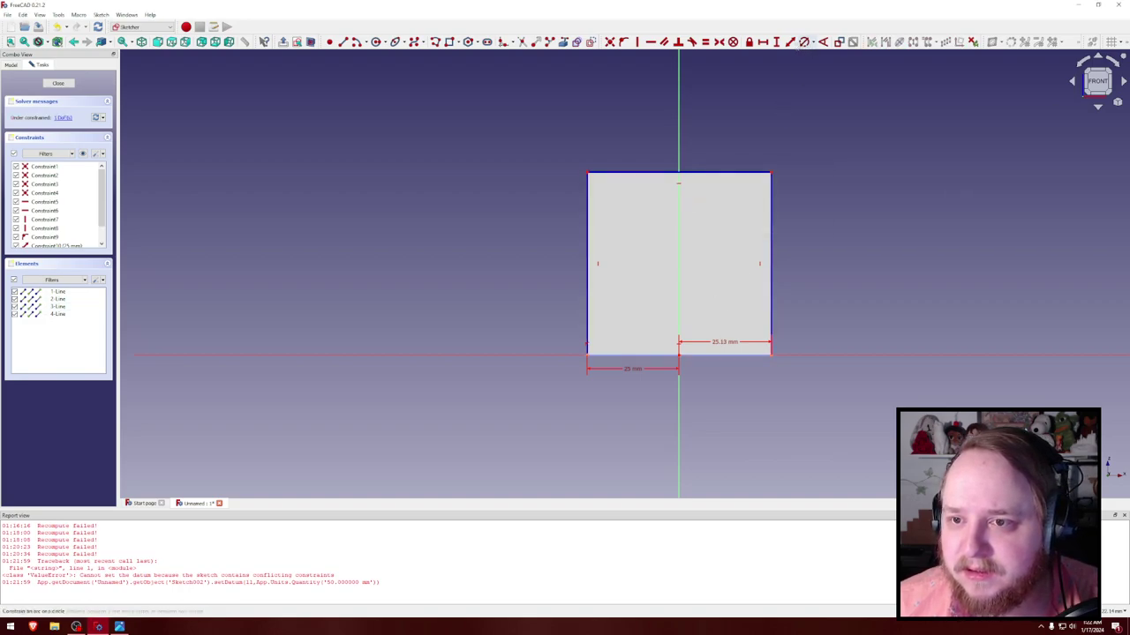
Step: Cancel further top-edge length attempts and give the left side a 50 mm height
click(790, 42)
click(729, 174)
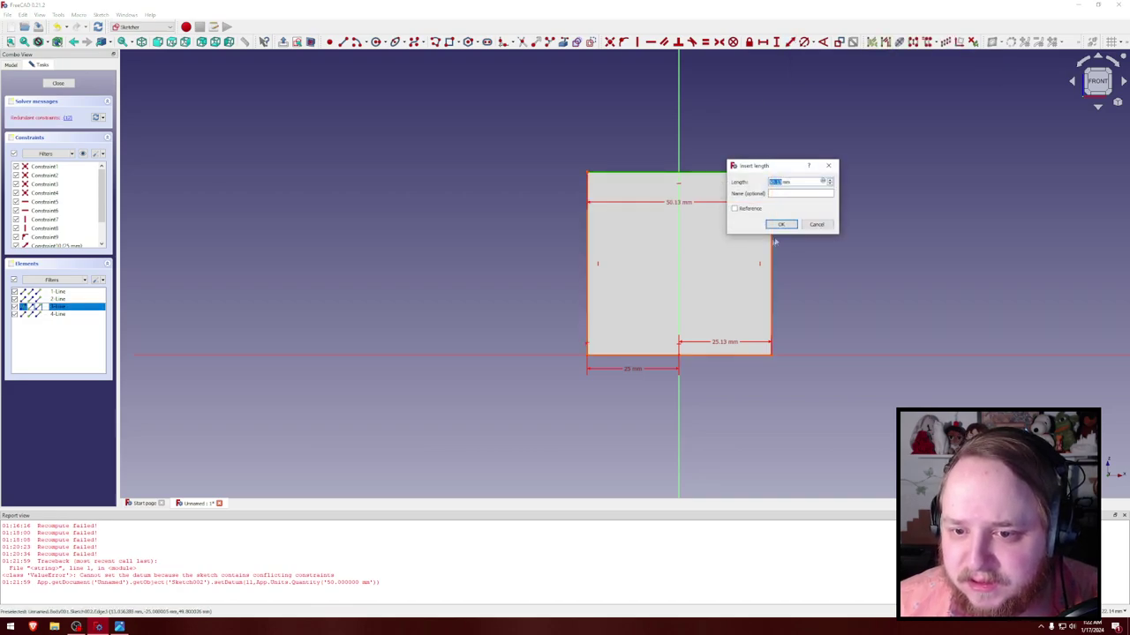
text(5)
click(805, 225)
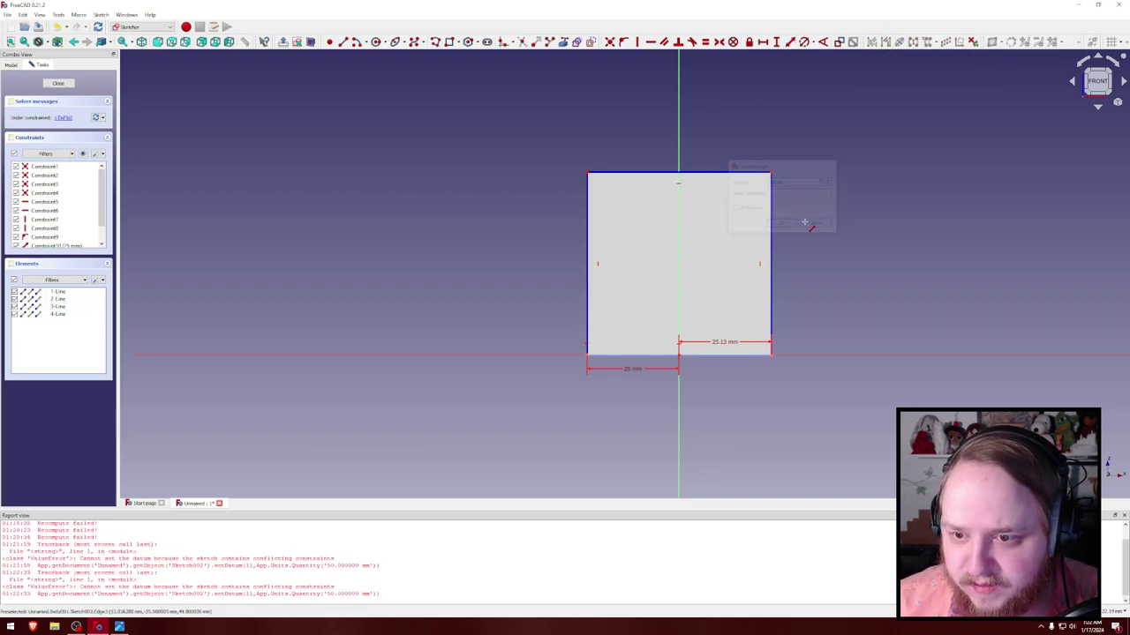
click(705, 176)
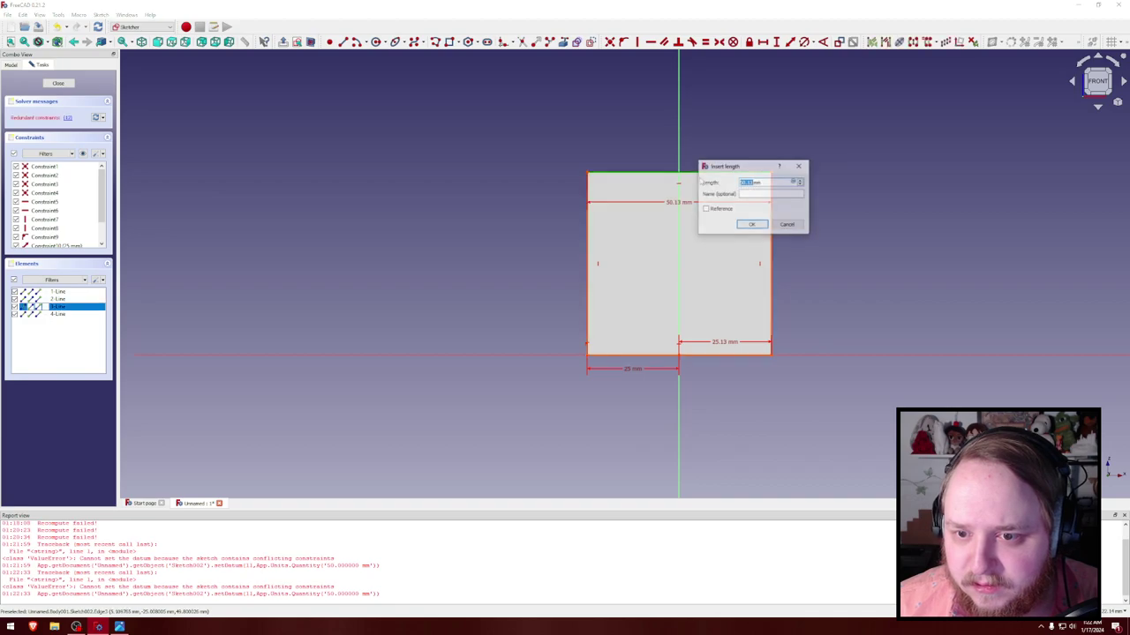
click(787, 224)
click(585, 256)
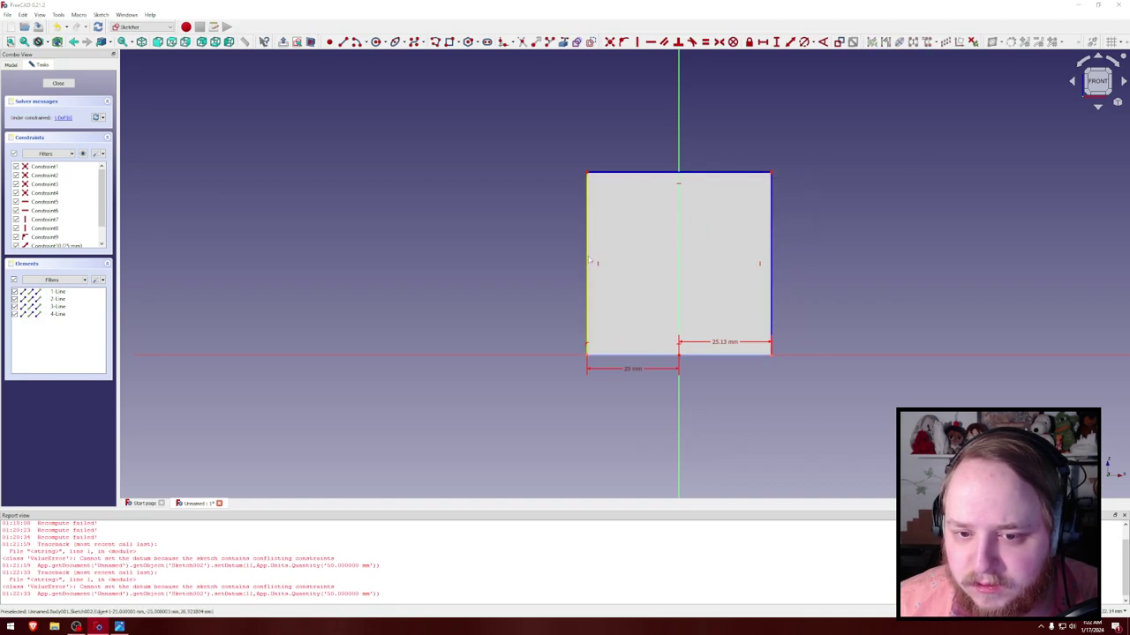
text(i)
text(50)
key(Return)
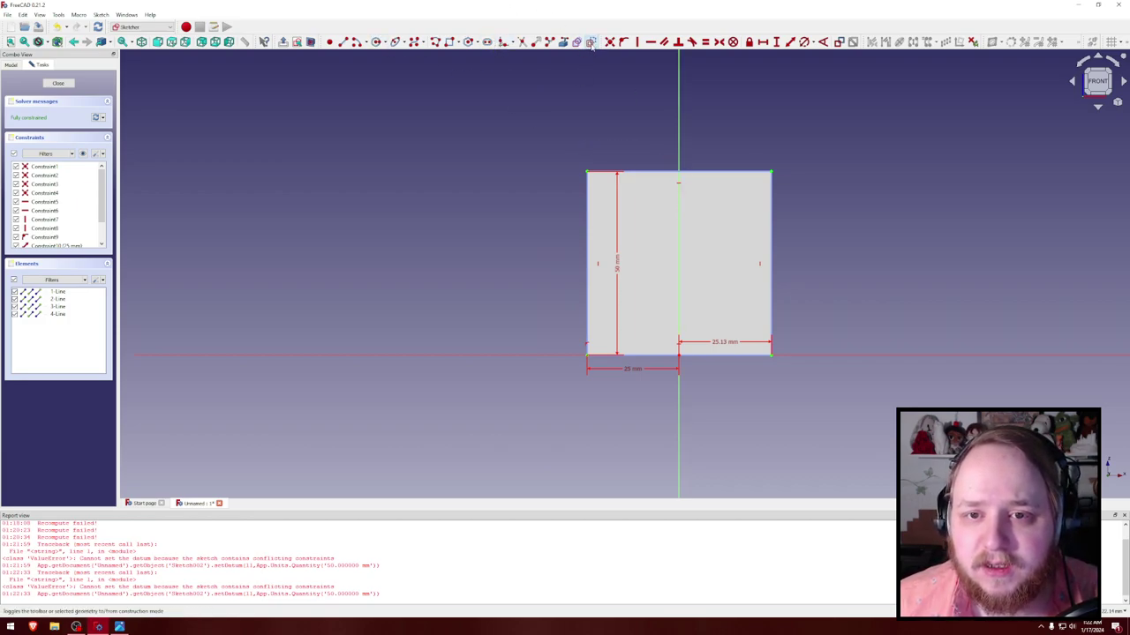
Step: Draw a circle centred on the vertical axis and set its diameter to 25 mm
click(679, 265)
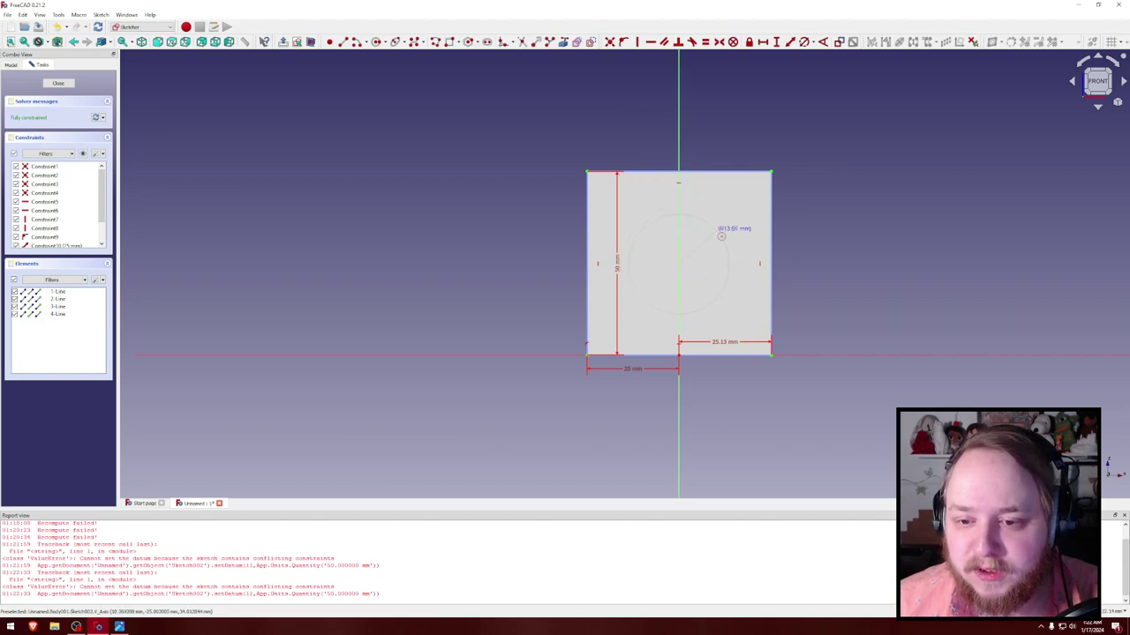
click(722, 234)
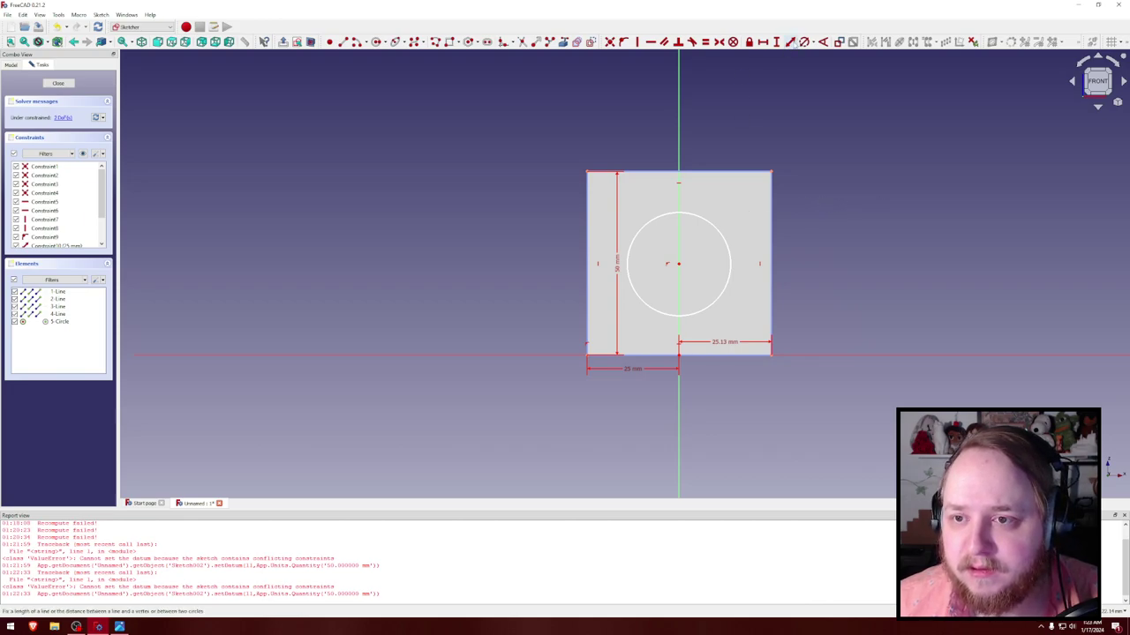
click(792, 42)
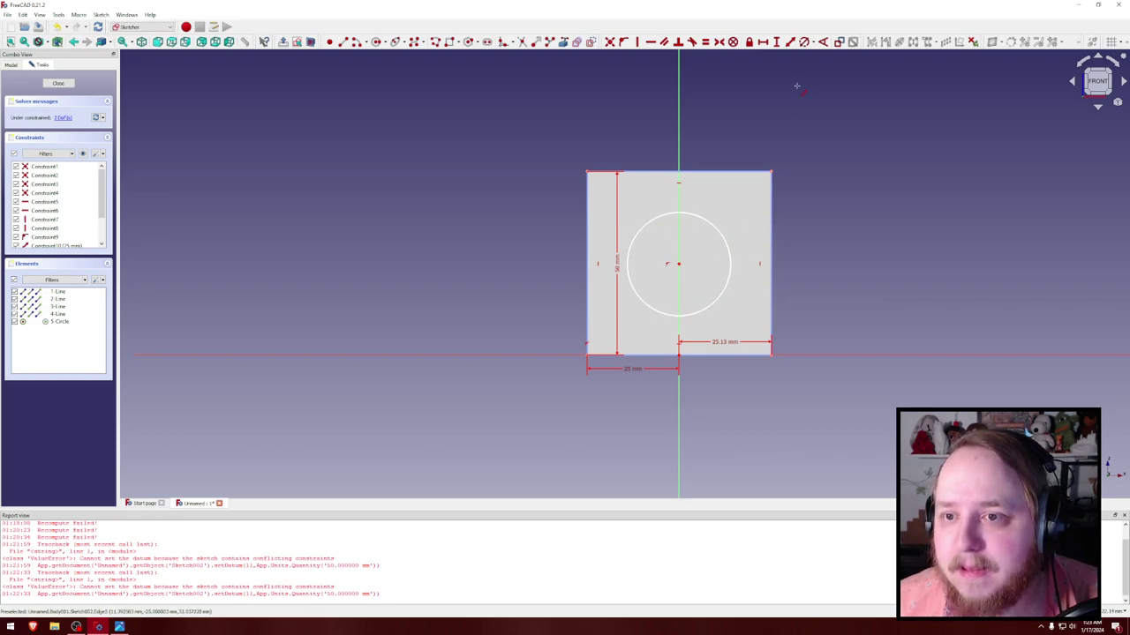
click(804, 41)
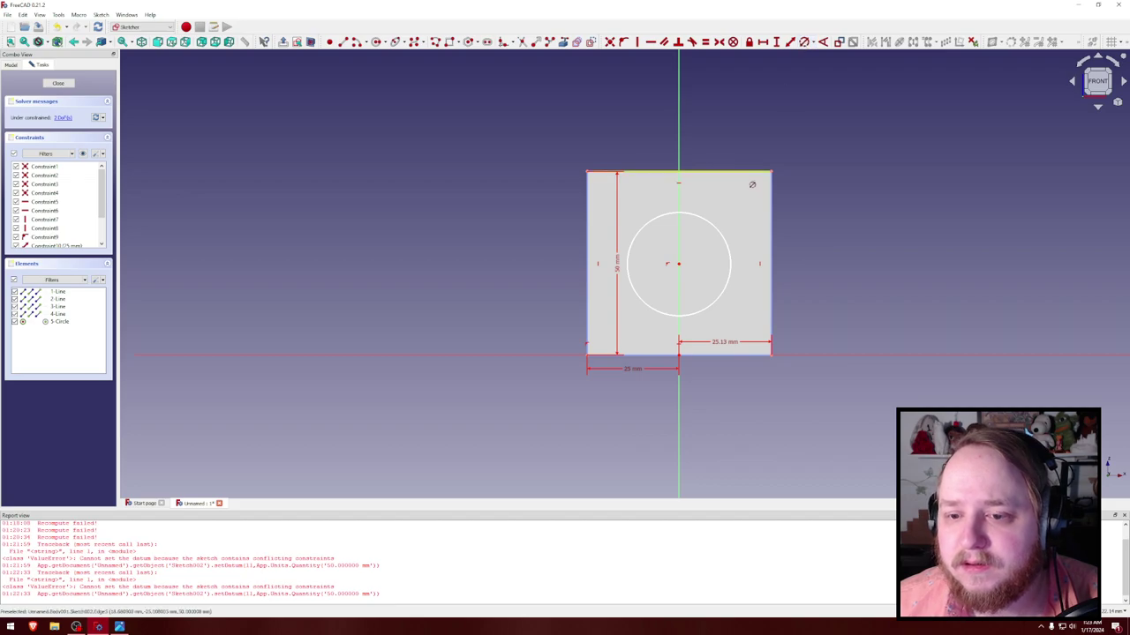
click(724, 235)
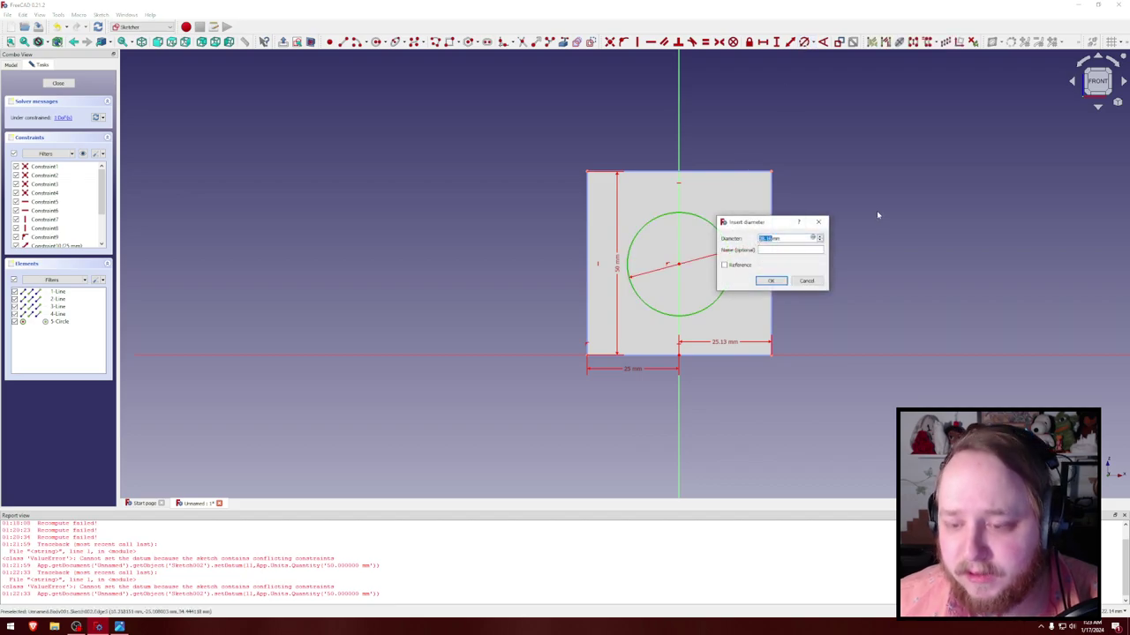
text(25)
key(Return)
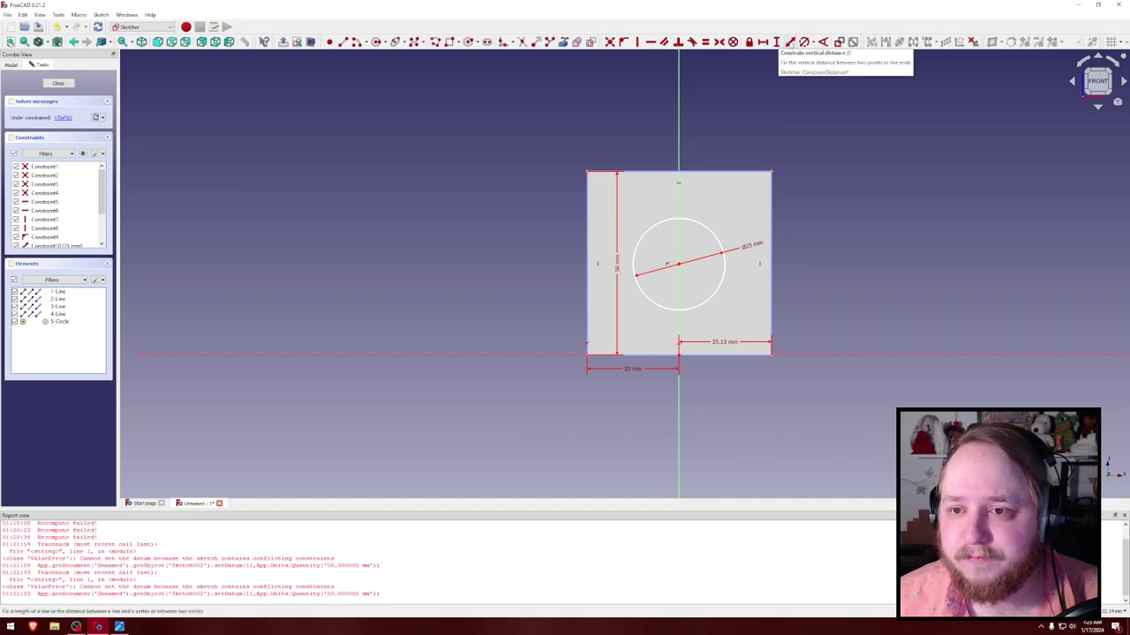
Step: Place the circle's centre 25 mm below the square's top edge
click(684, 271)
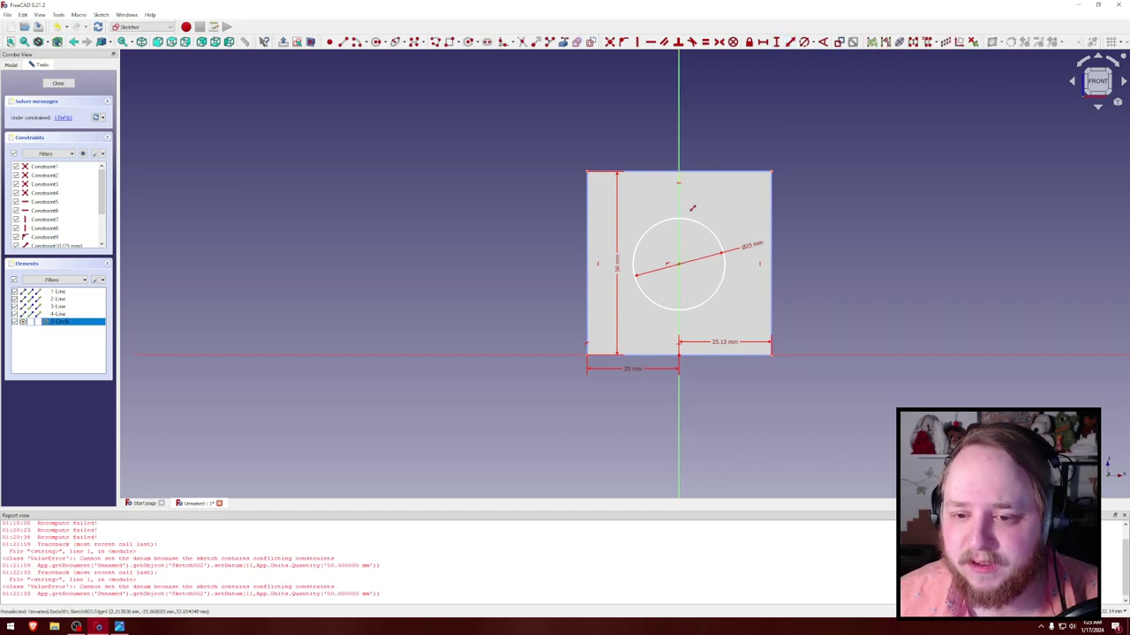
click(686, 173)
text(25mm)
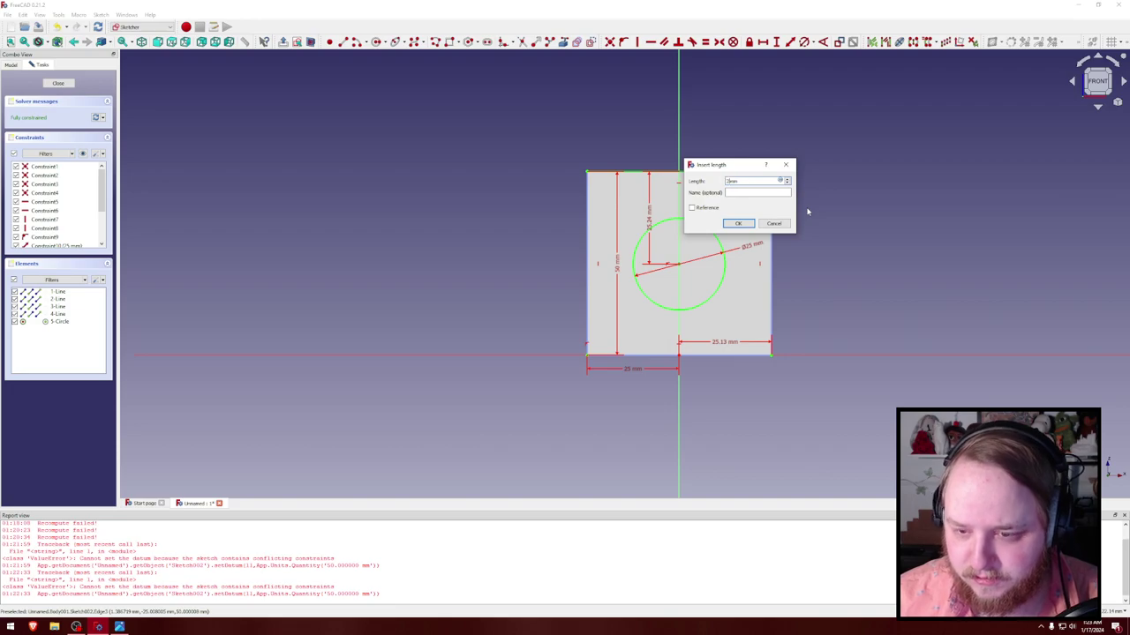
key(Return)
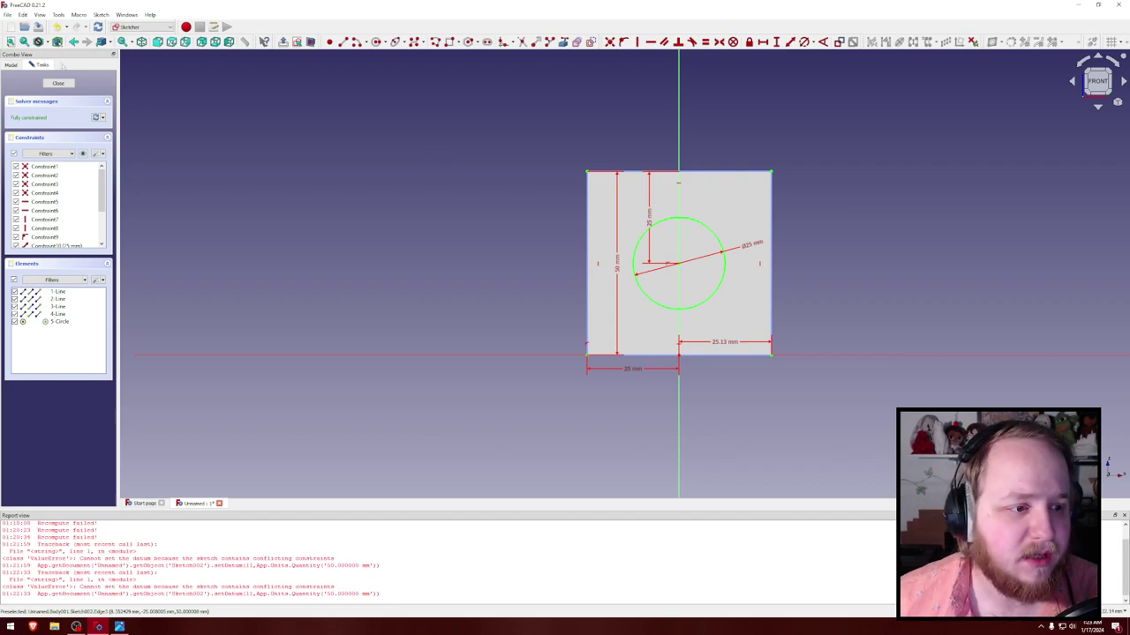
Step: Close Sketch002, reopen and close it once more, then select it in the model tree
click(59, 83)
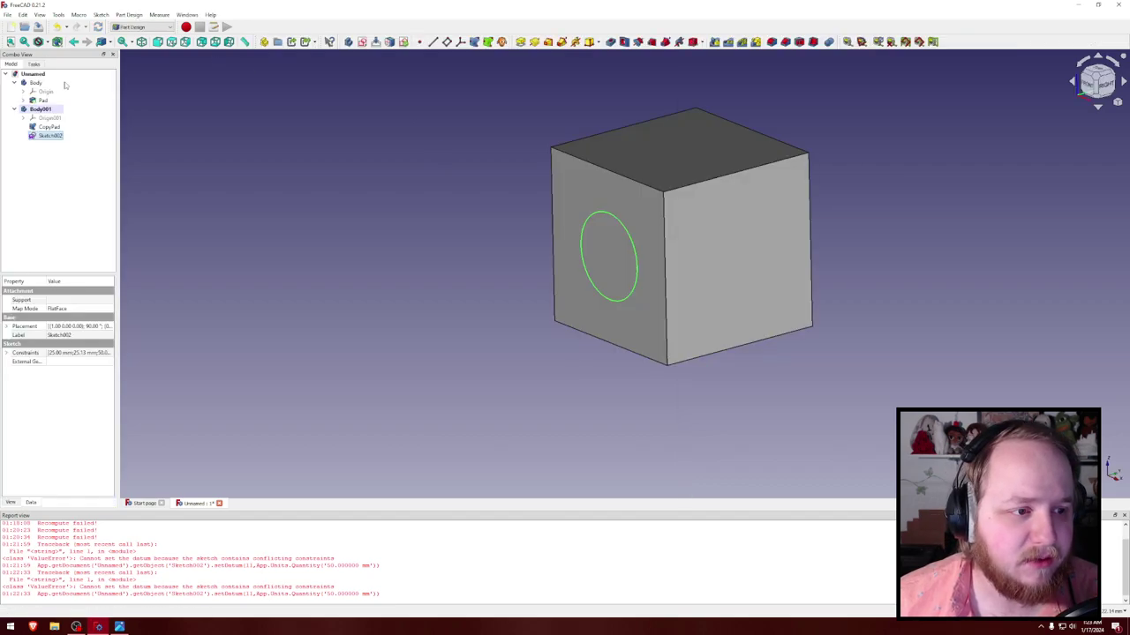
double_click(50, 135)
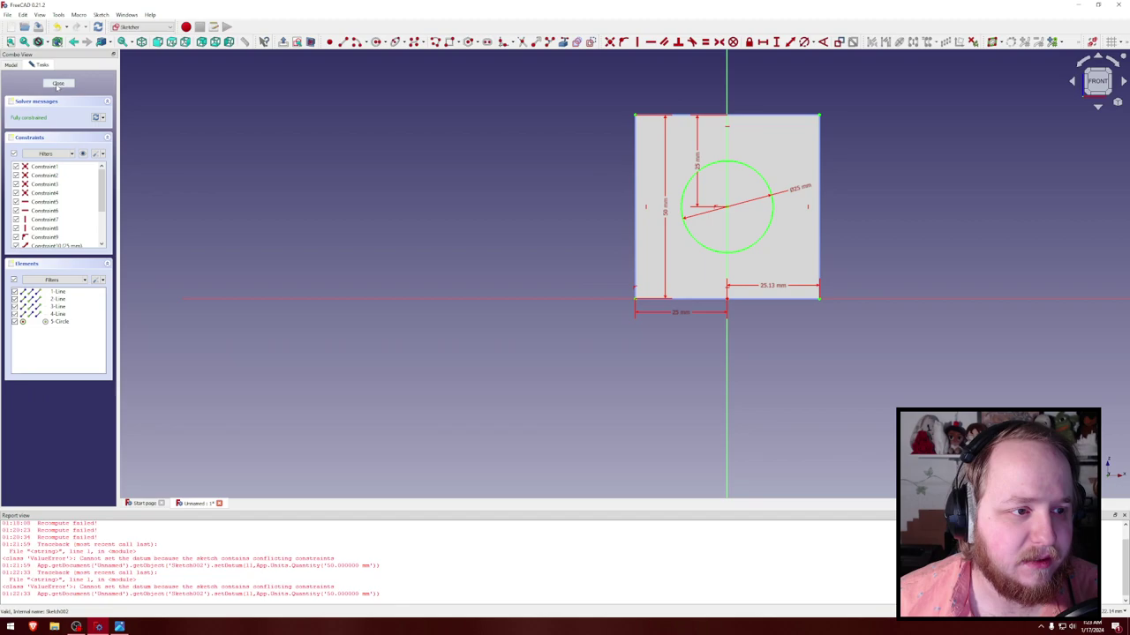
click(58, 84)
right_click(50, 136)
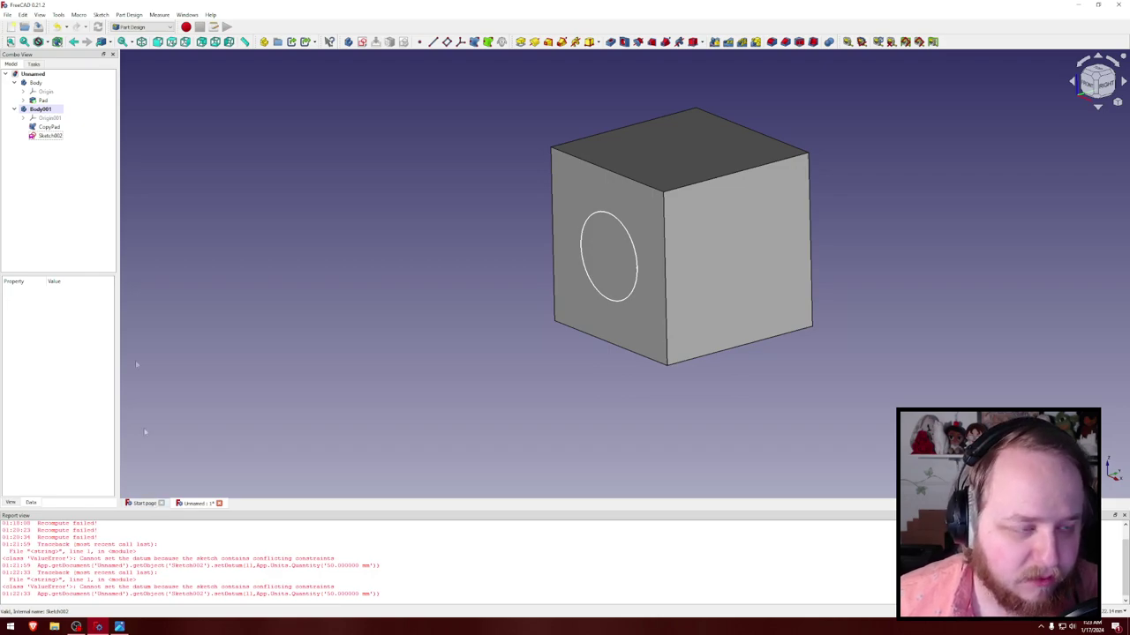
click(65, 134)
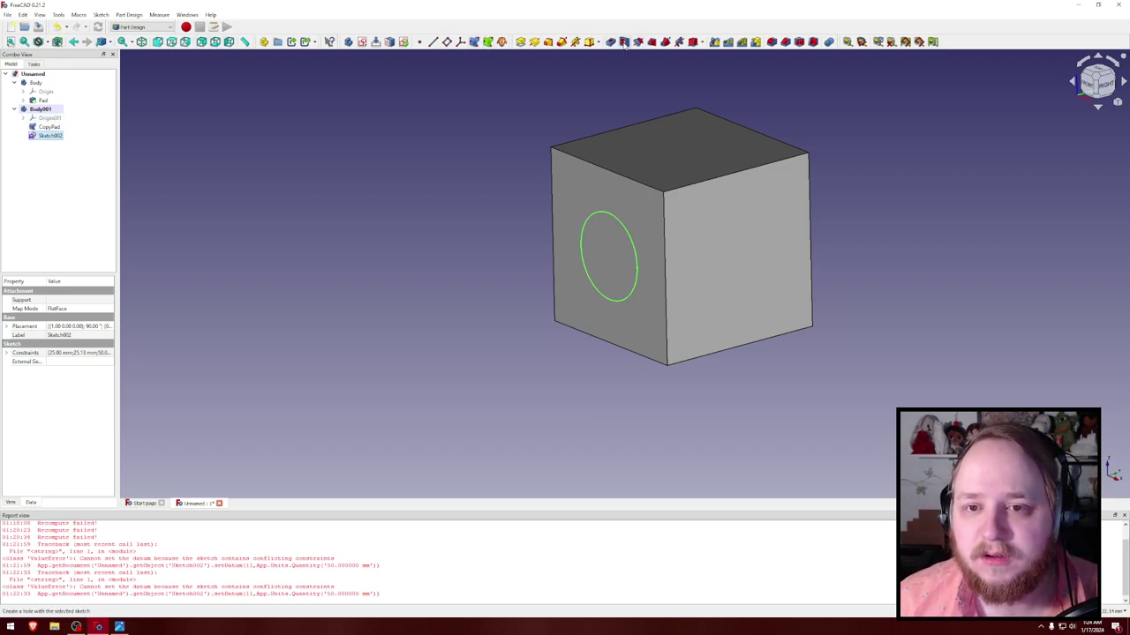
click(624, 43)
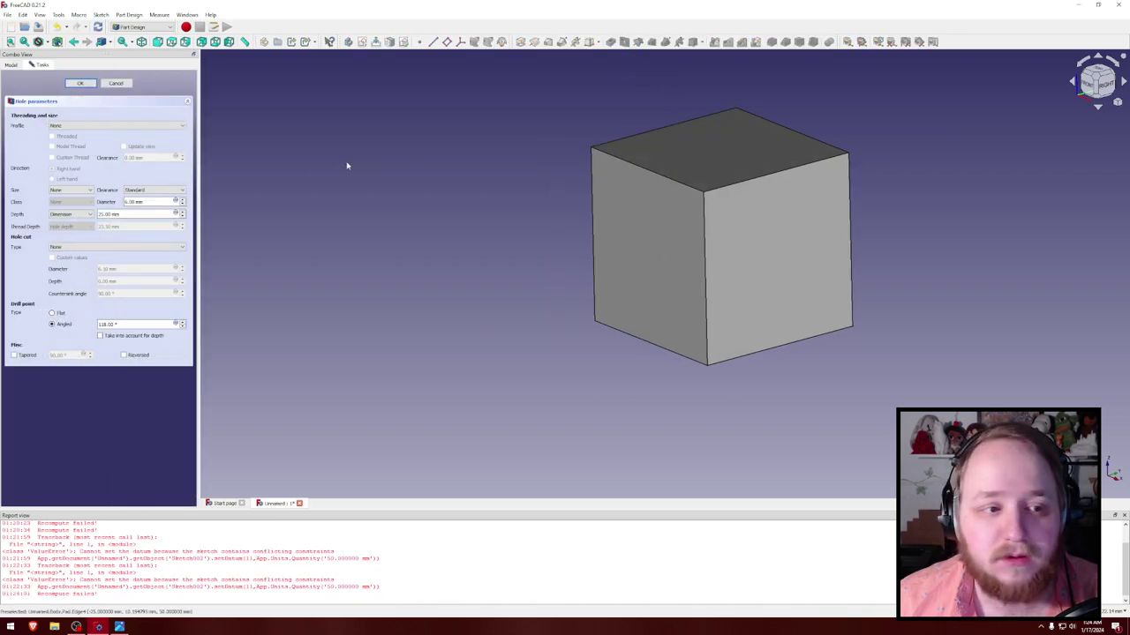
click(157, 126)
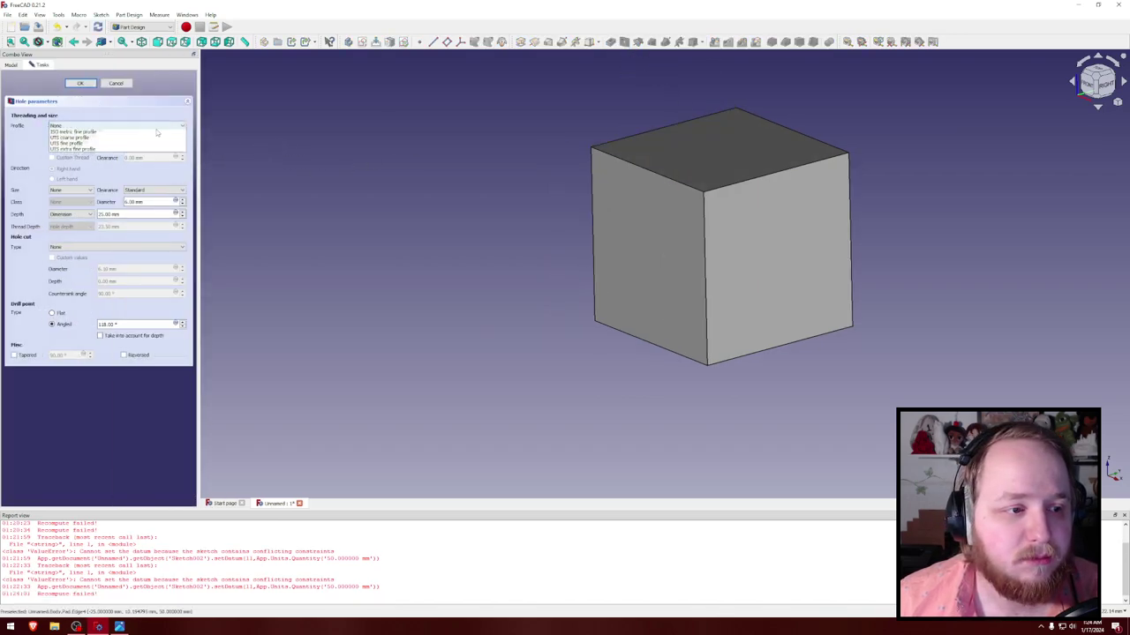
click(157, 131)
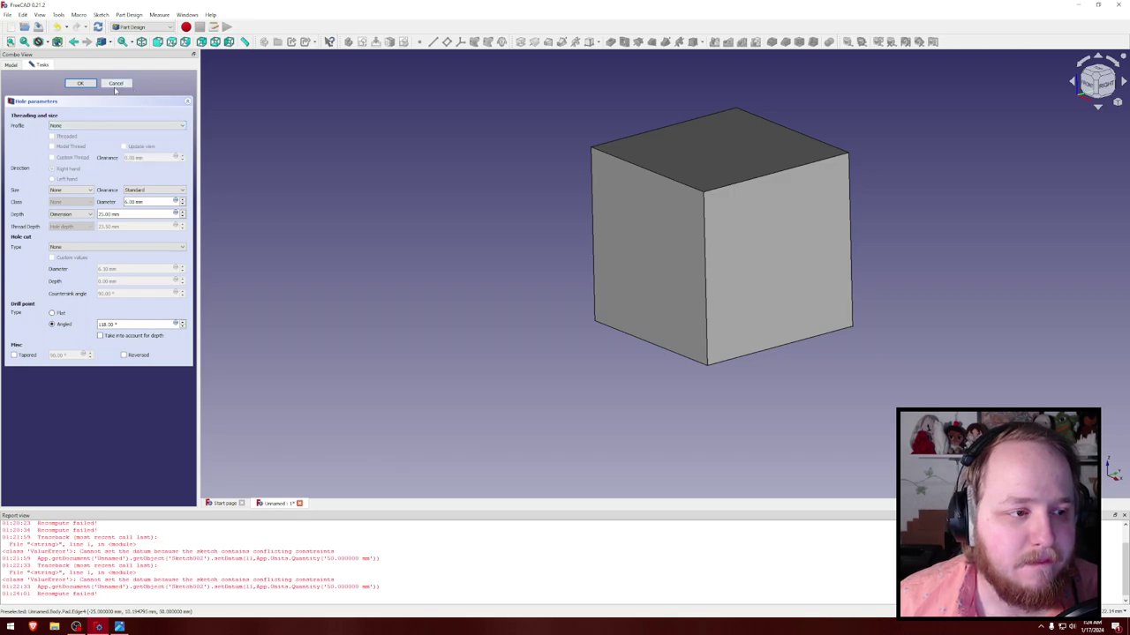
click(113, 126)
click(113, 130)
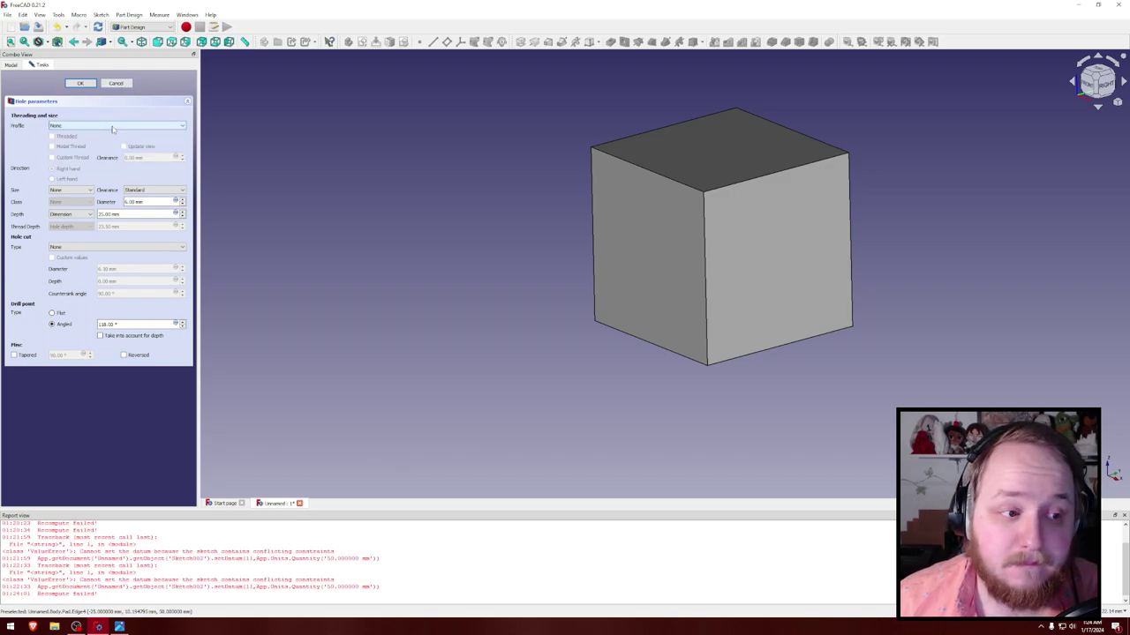
click(87, 190)
click(87, 196)
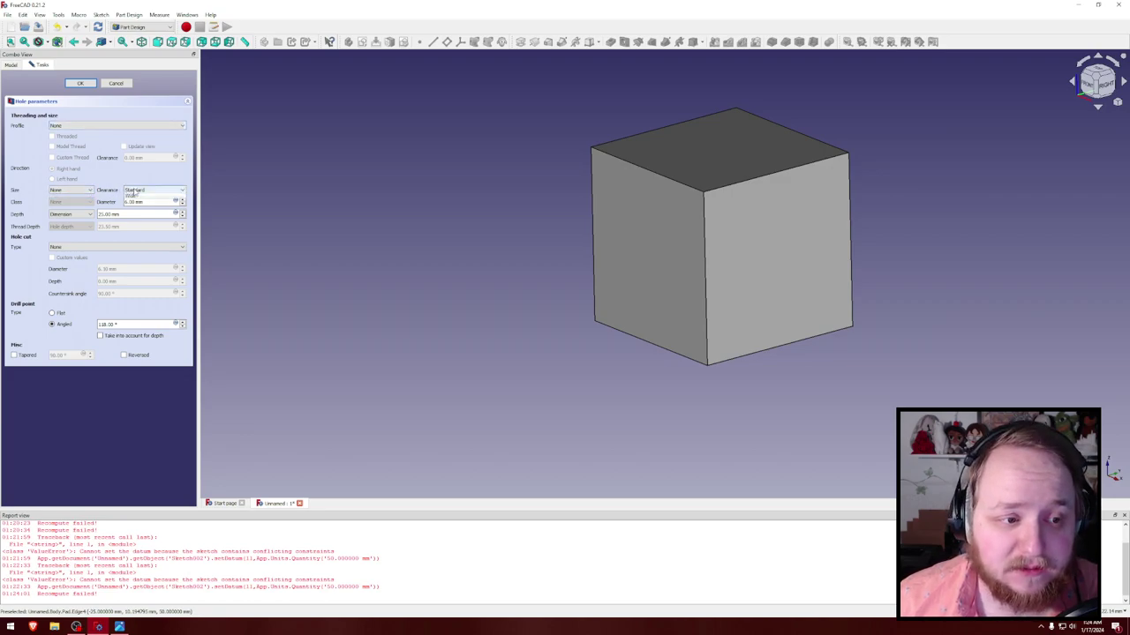
click(134, 191)
click(136, 196)
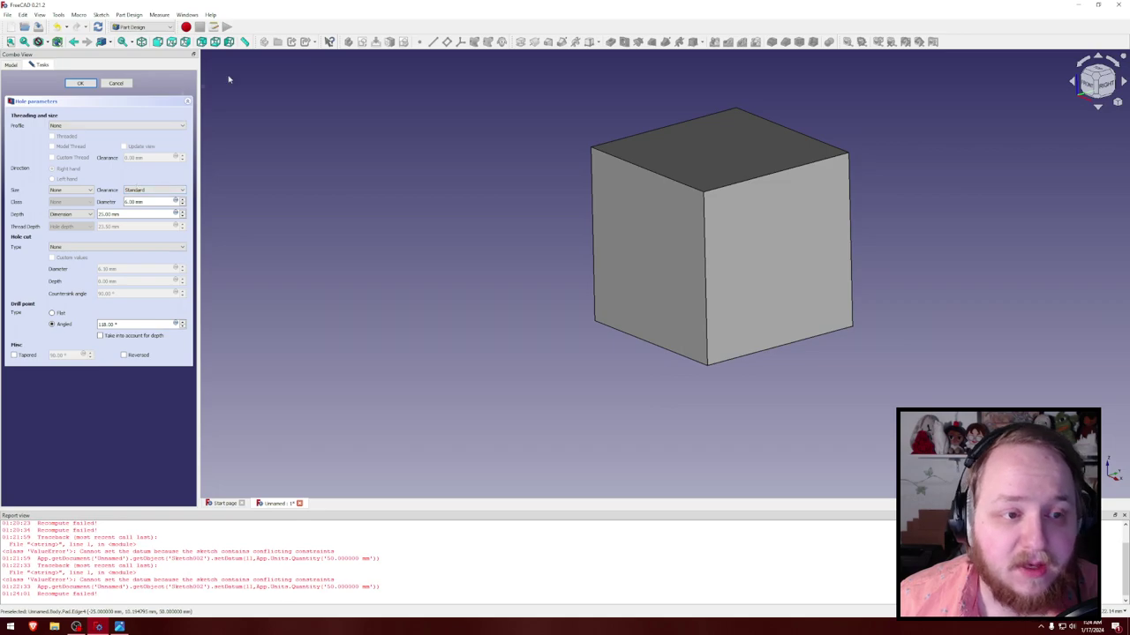
click(115, 83)
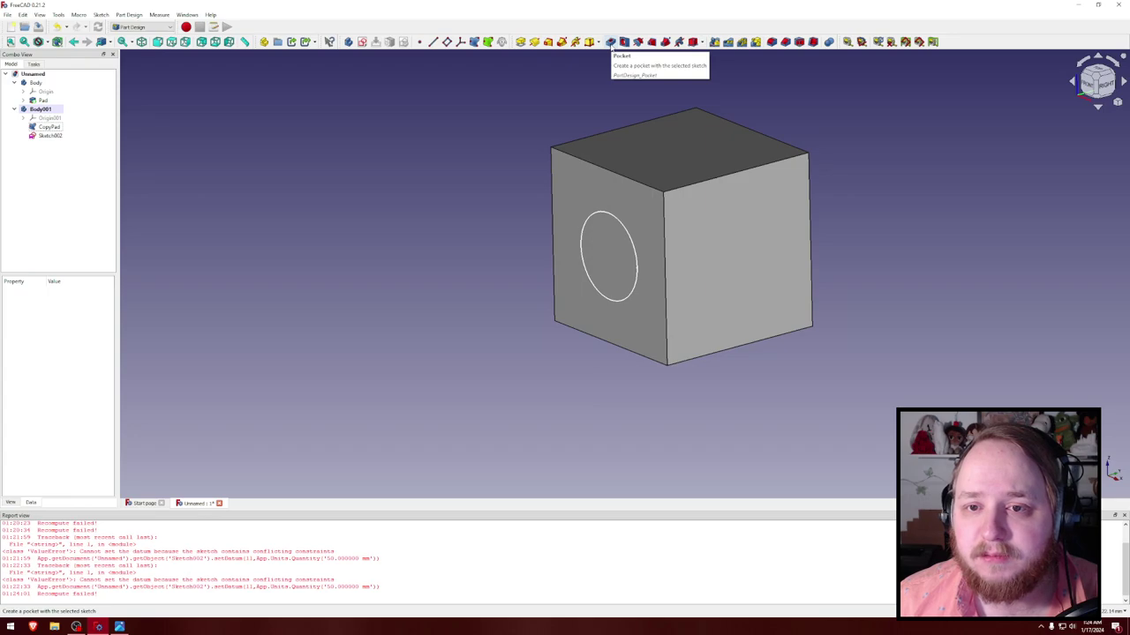
Step: Try a Pocket from the circle sketch twice, dismissing the no-solid error each time
click(610, 41)
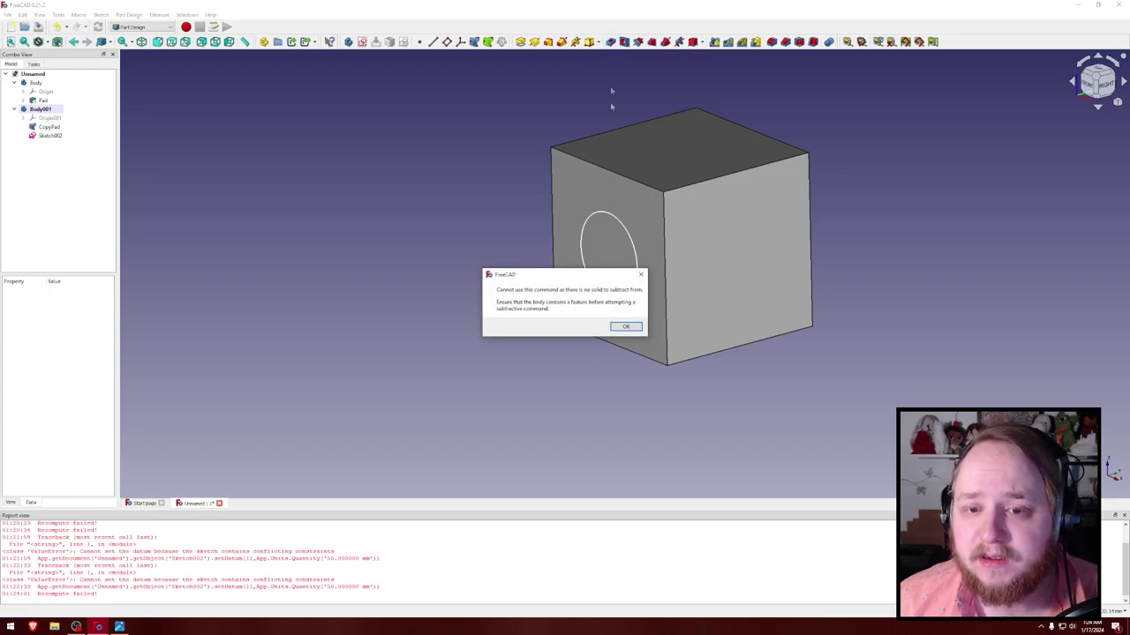
click(626, 326)
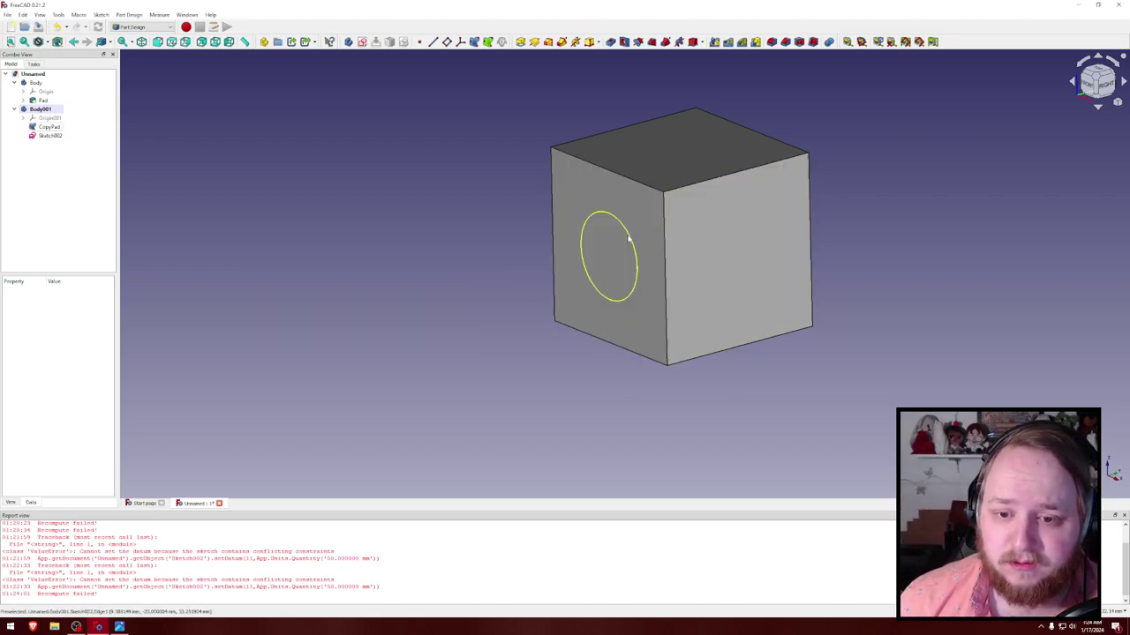
click(635, 265)
click(610, 43)
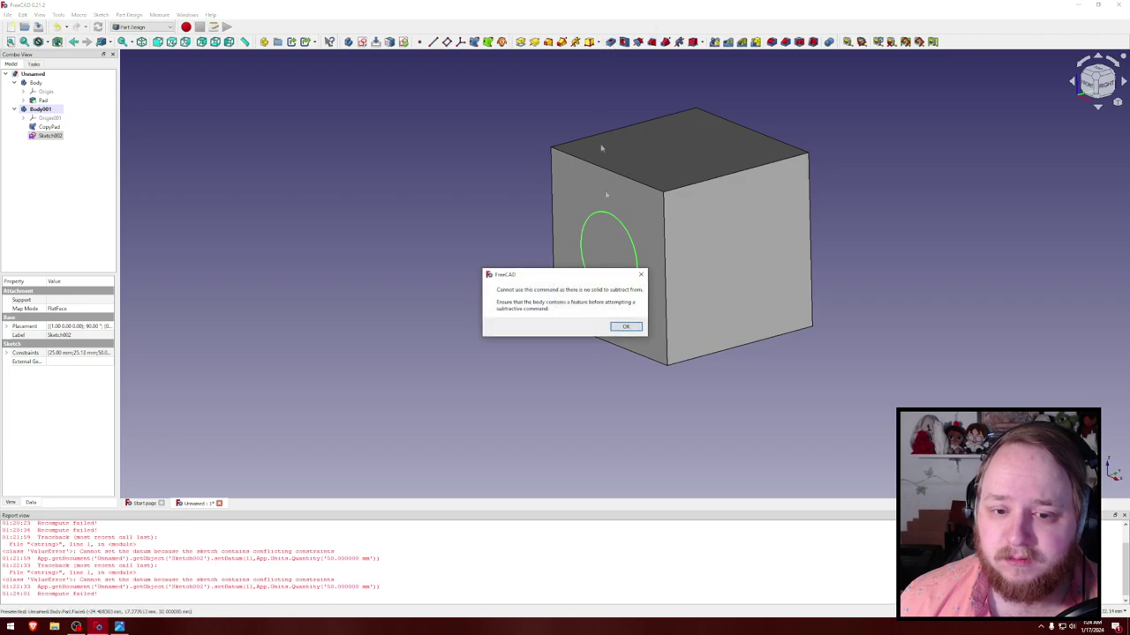
click(626, 324)
Step: Inspect the model tree, then delete Body001 with its copied pad and circle sketch
click(53, 178)
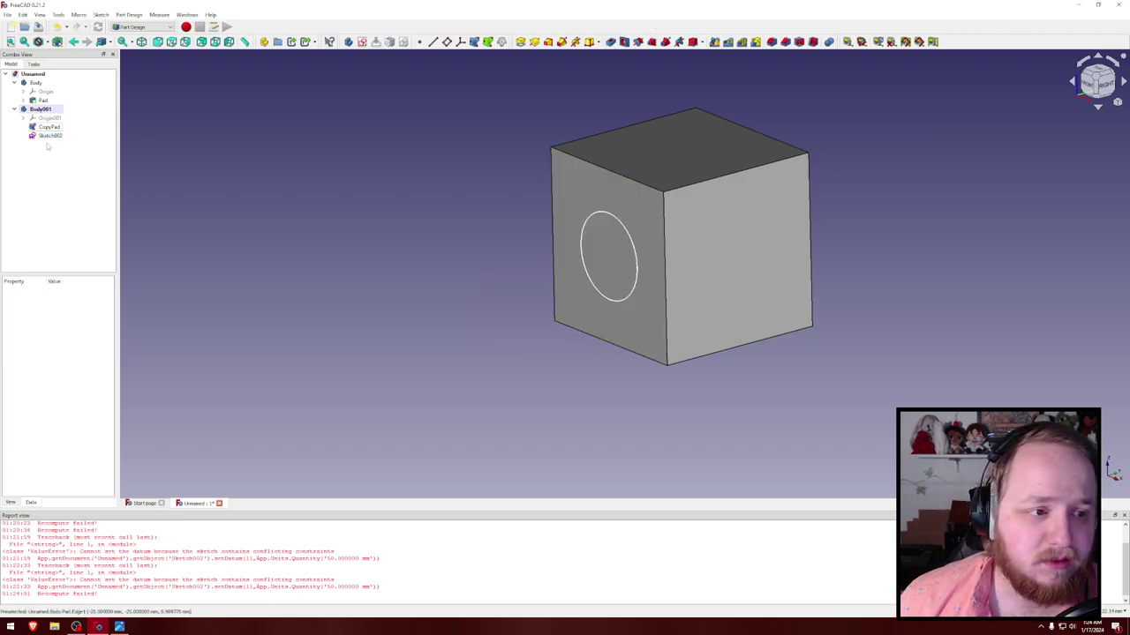
click(50, 135)
click(49, 126)
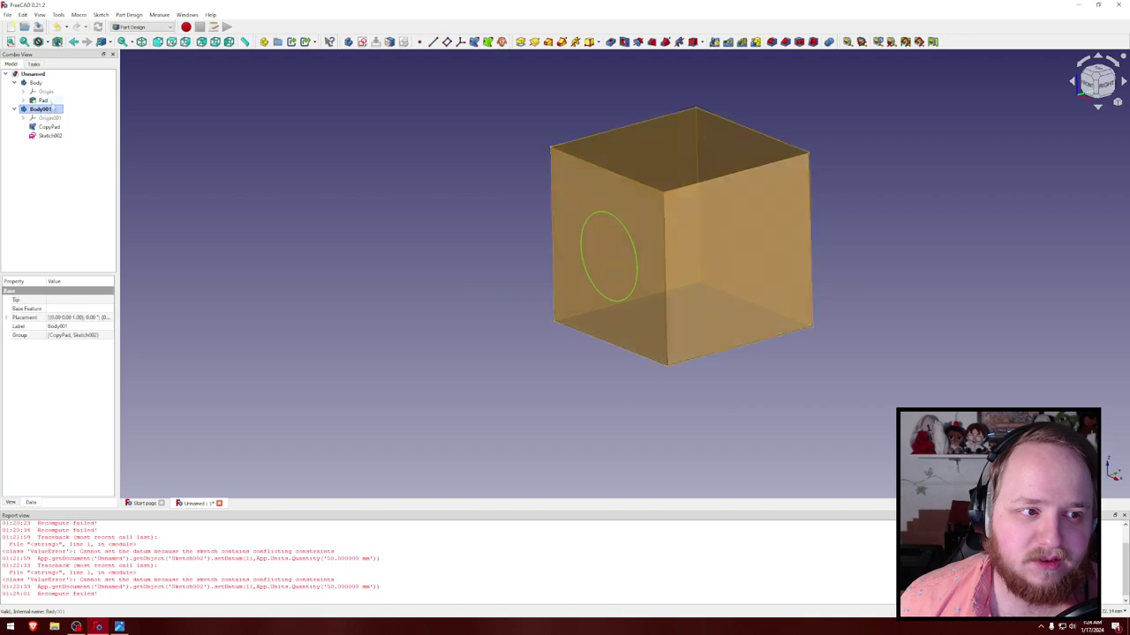
click(42, 100)
click(24, 99)
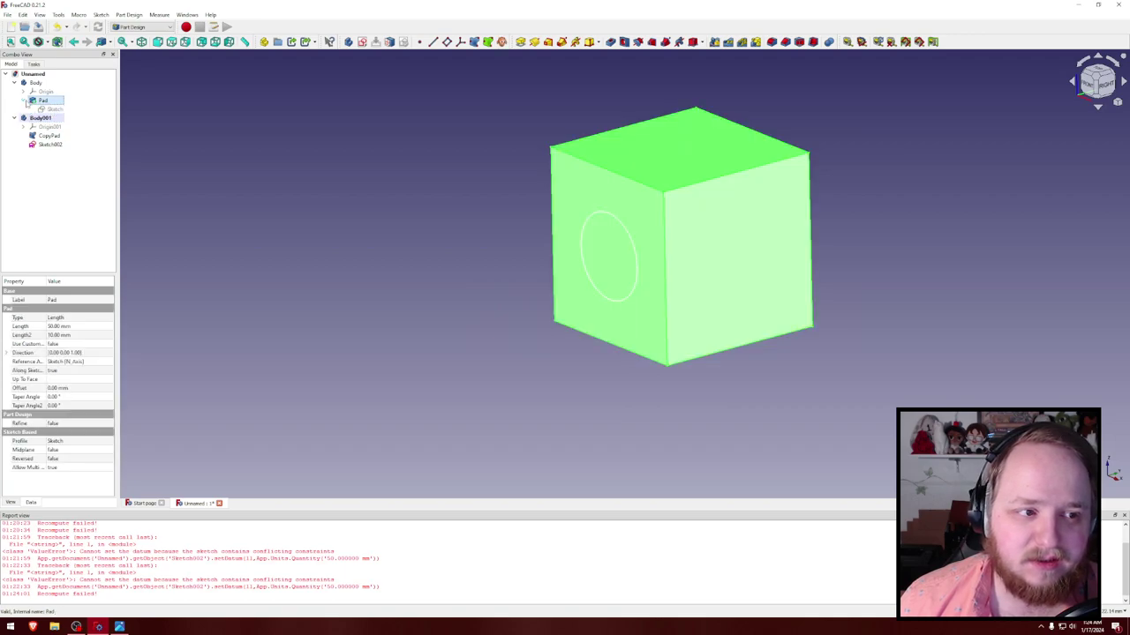
click(49, 109)
click(37, 119)
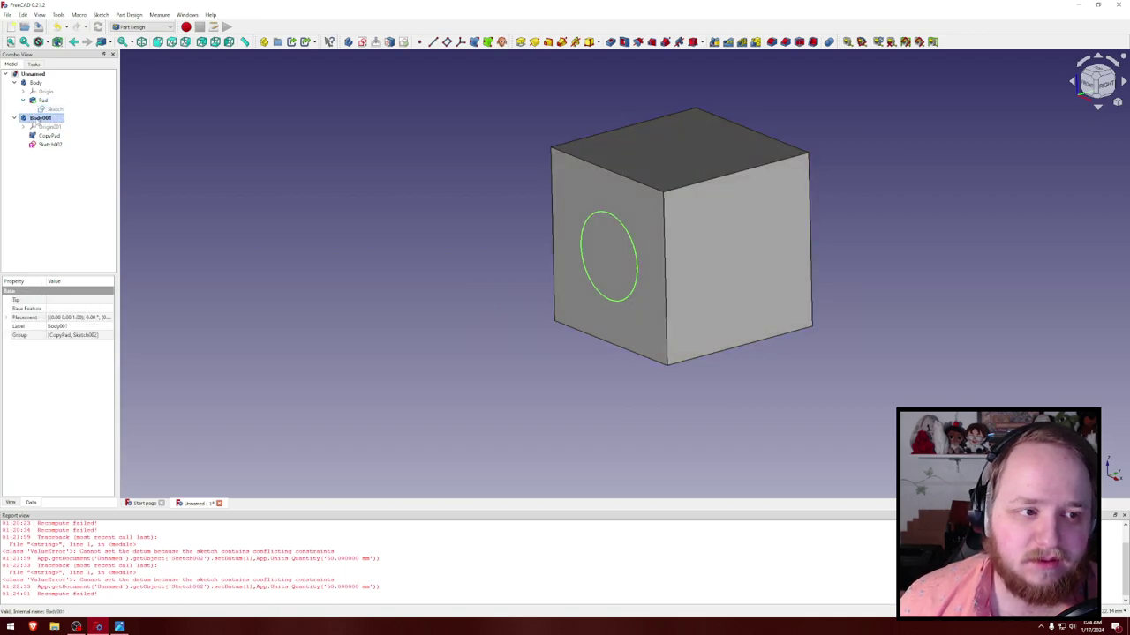
key(Delete)
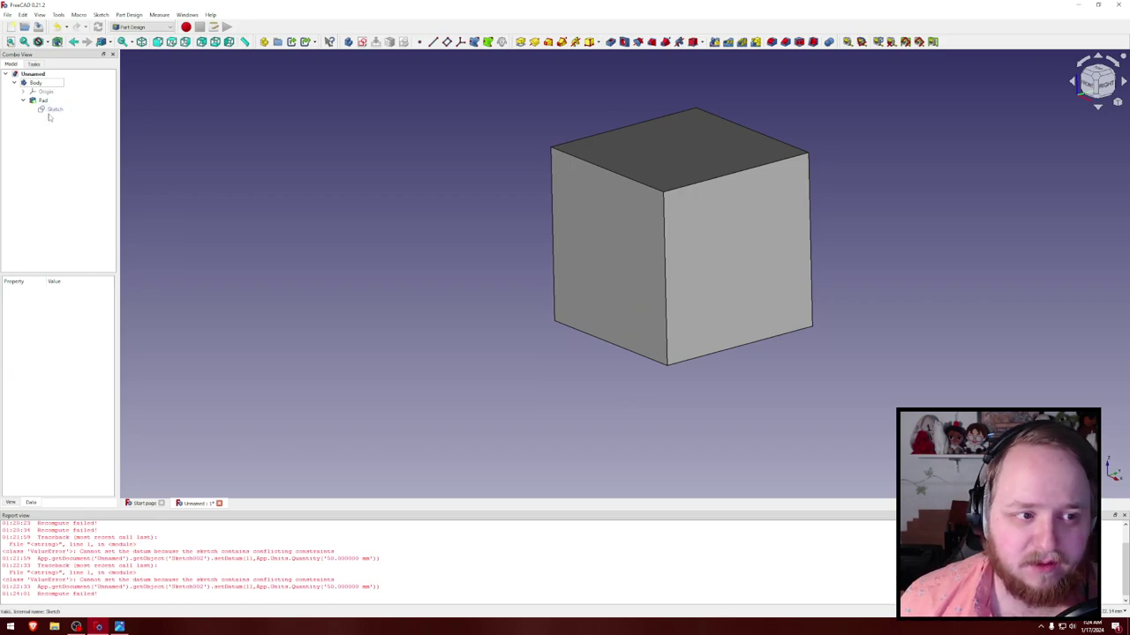
Step: Start a new sketch on the cube face, draw a rectangle over its outline, and exit Sketcher
click(604, 230)
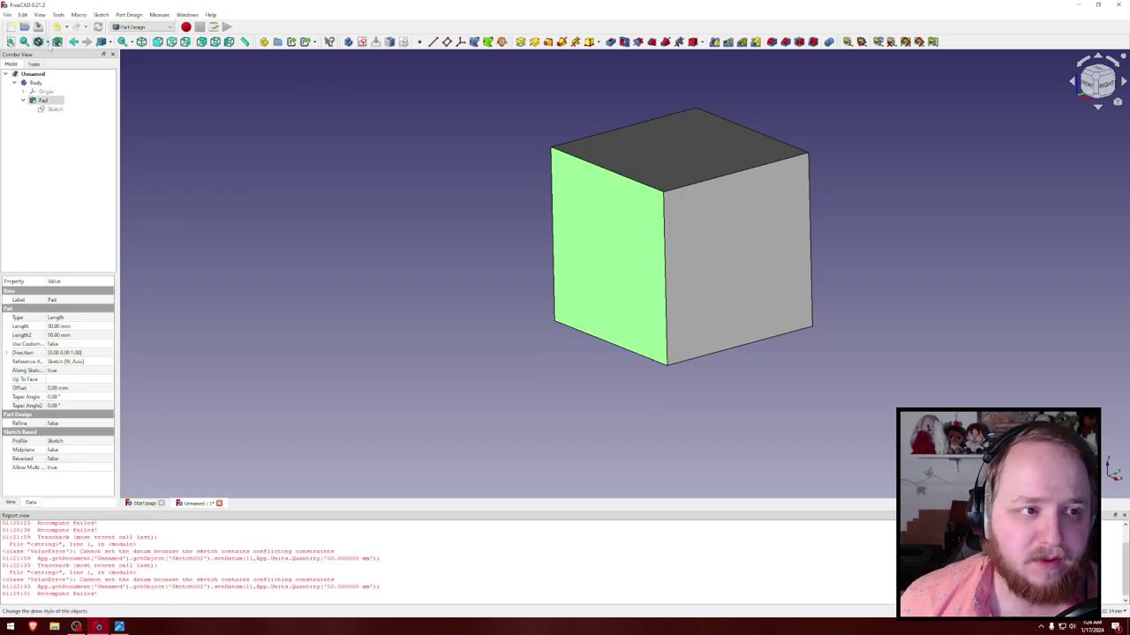
click(34, 64)
click(38, 93)
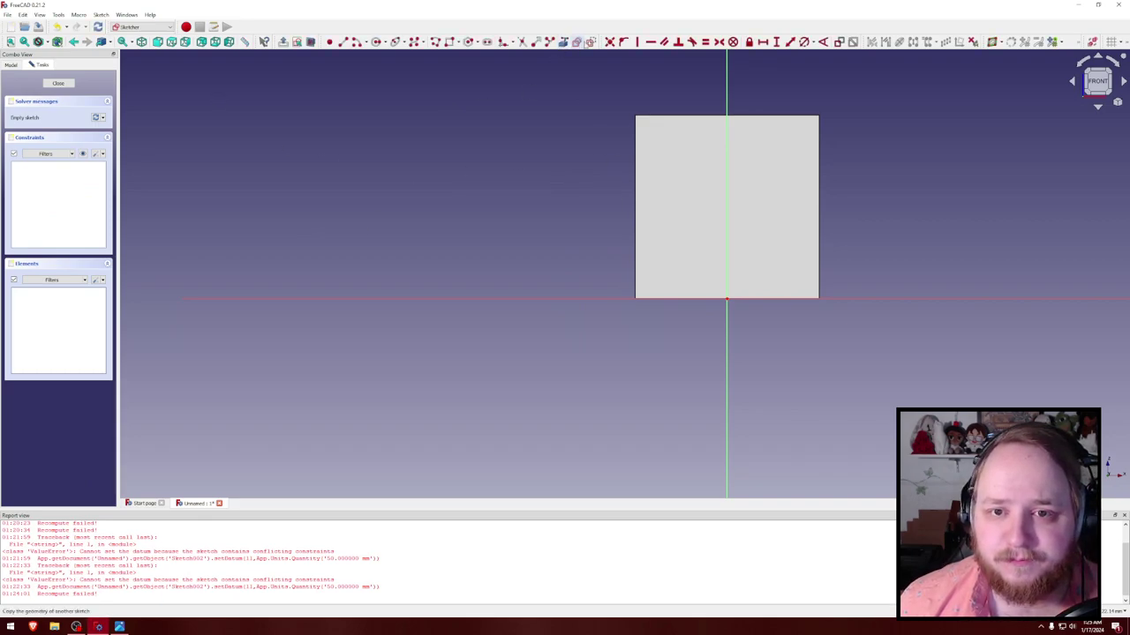
click(447, 42)
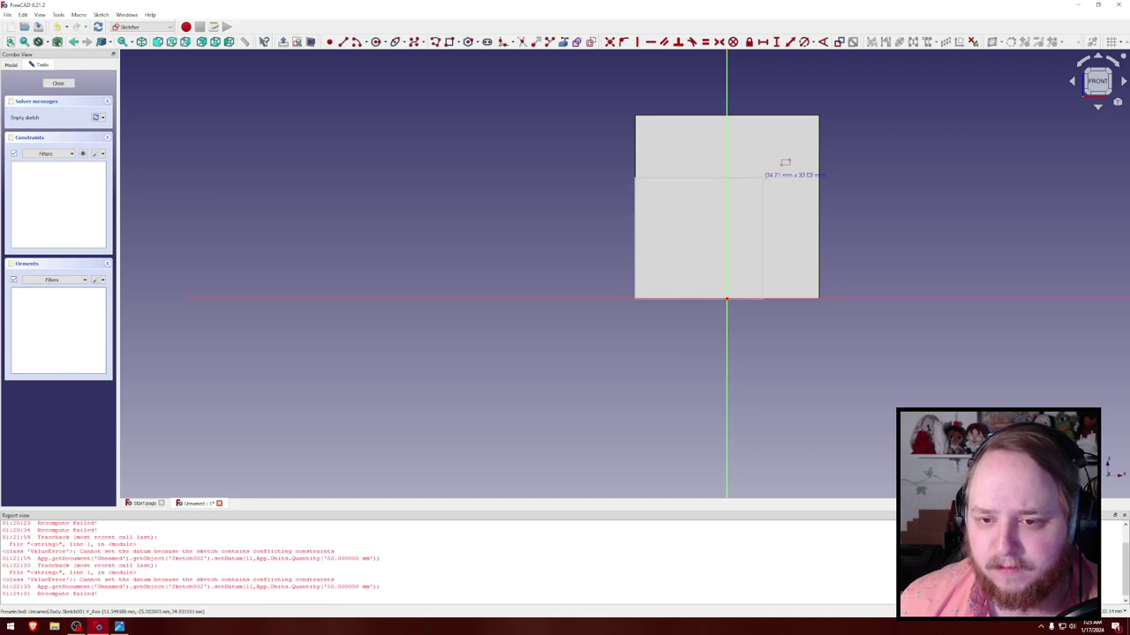
click(820, 116)
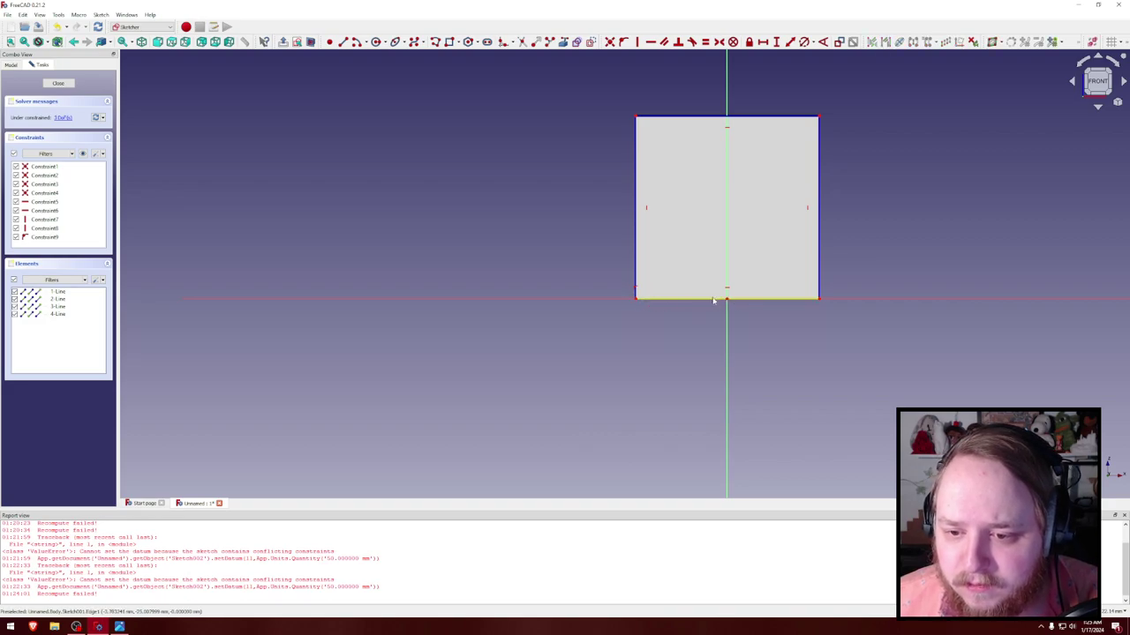
key(Escape)
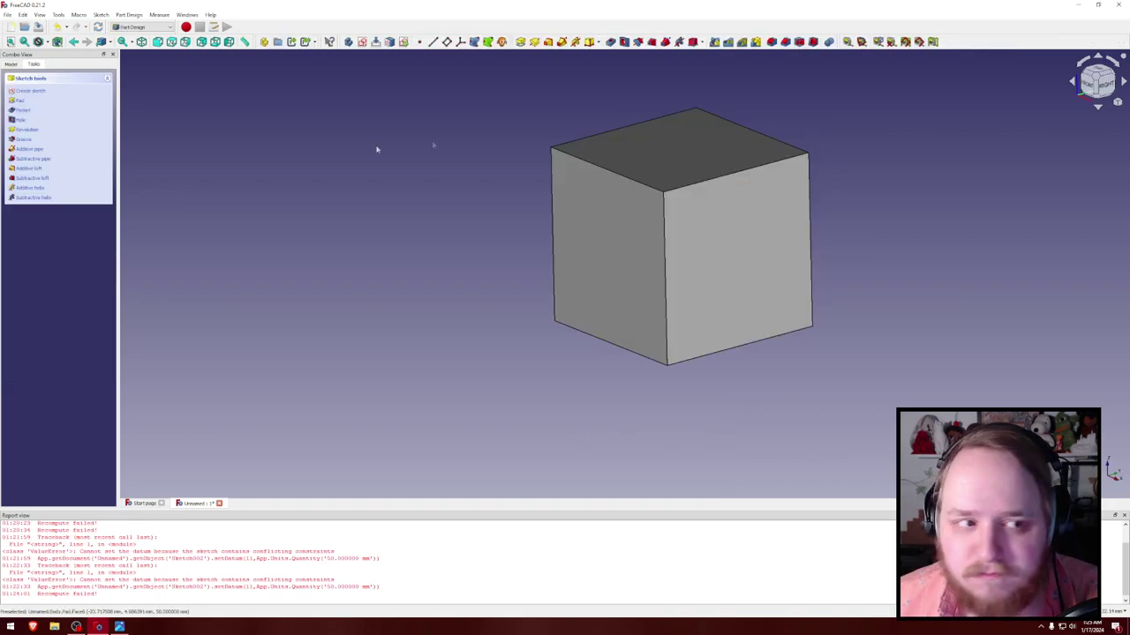
Step: Reopen Sketch001 and give its bottom-left span a 25 mm length, undoing a stray 25.04 mm dimension
click(11, 64)
double_click(40, 124)
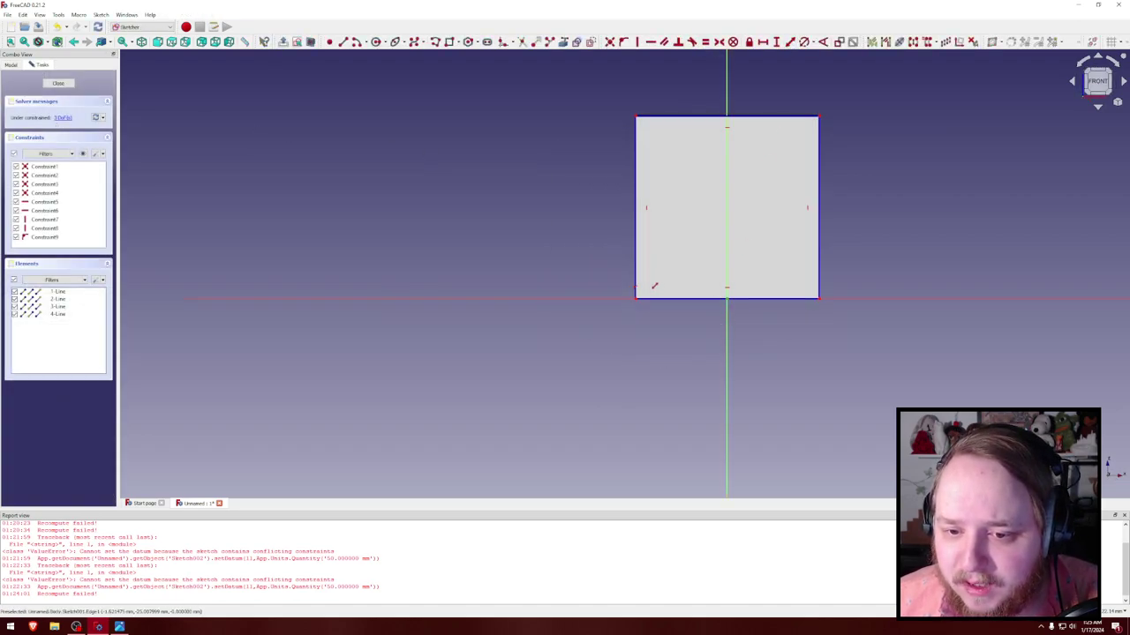
click(636, 280)
text(i)
text(25mm)
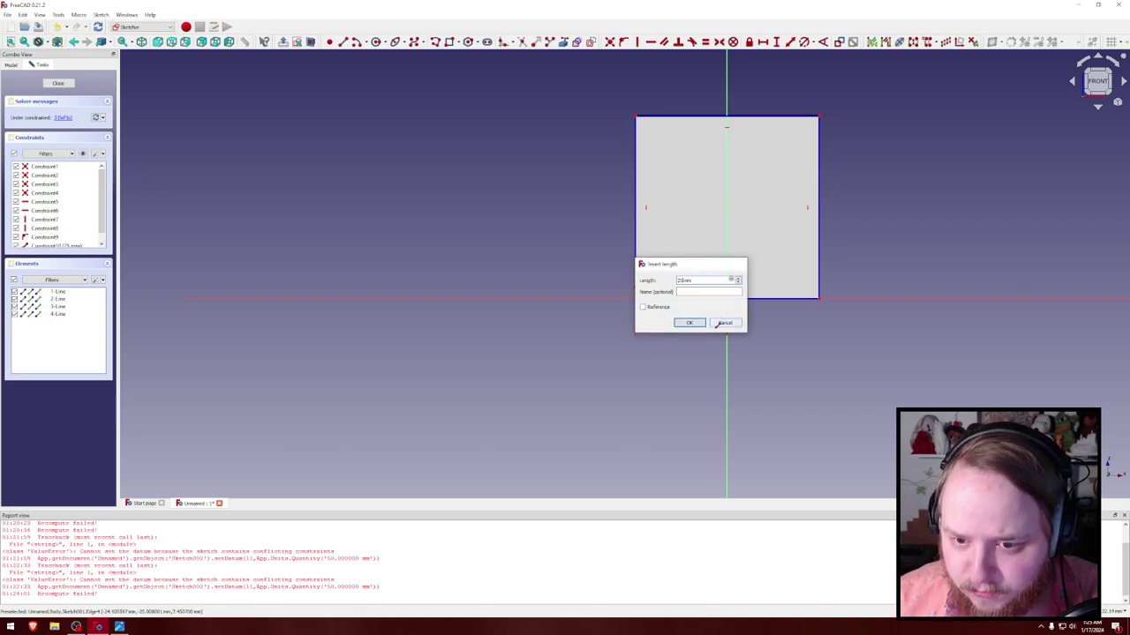
key(Return)
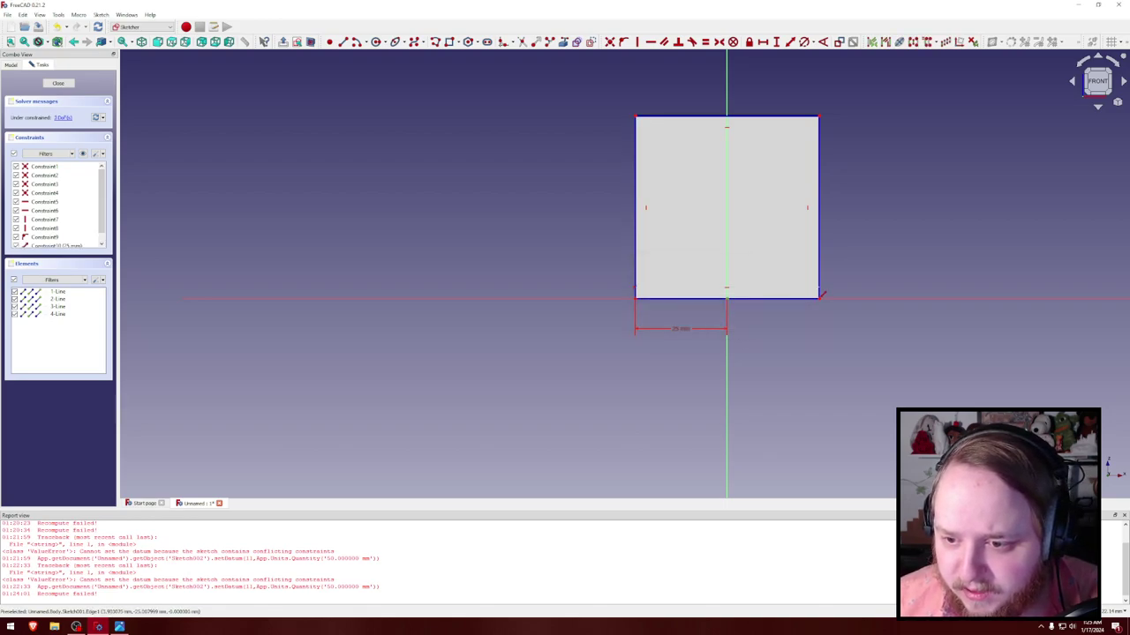
click(820, 297)
key(l)
key(Return)
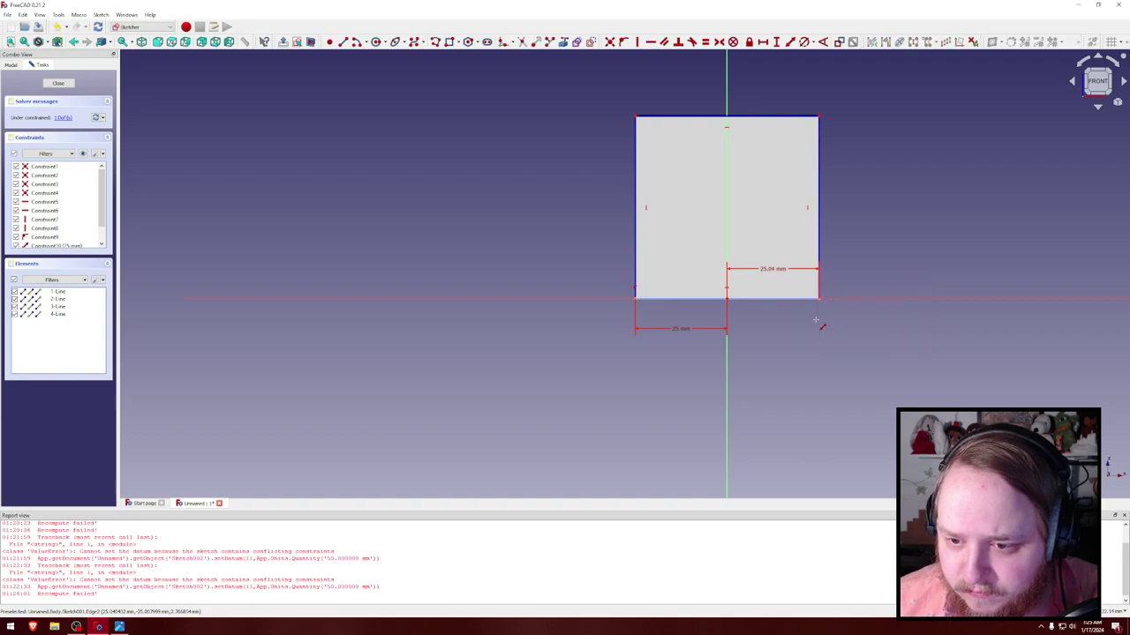
key(ctrl+z)
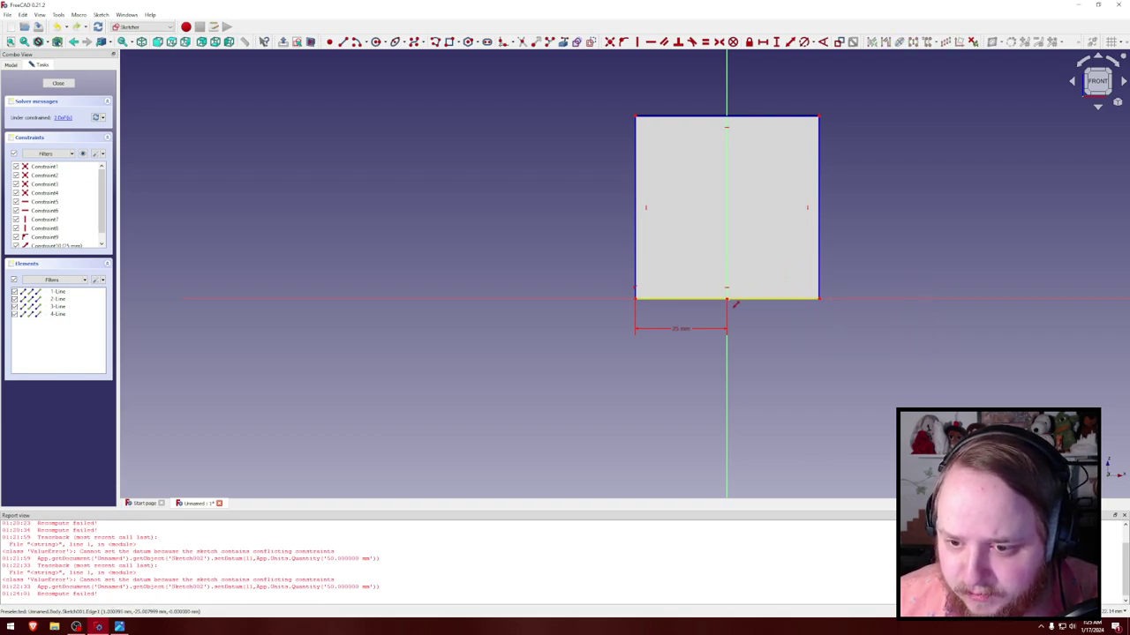
Step: Set a 25 mm horizontal distance on the bottom-right span and a 30 mm right-edge height
click(821, 279)
text(l)
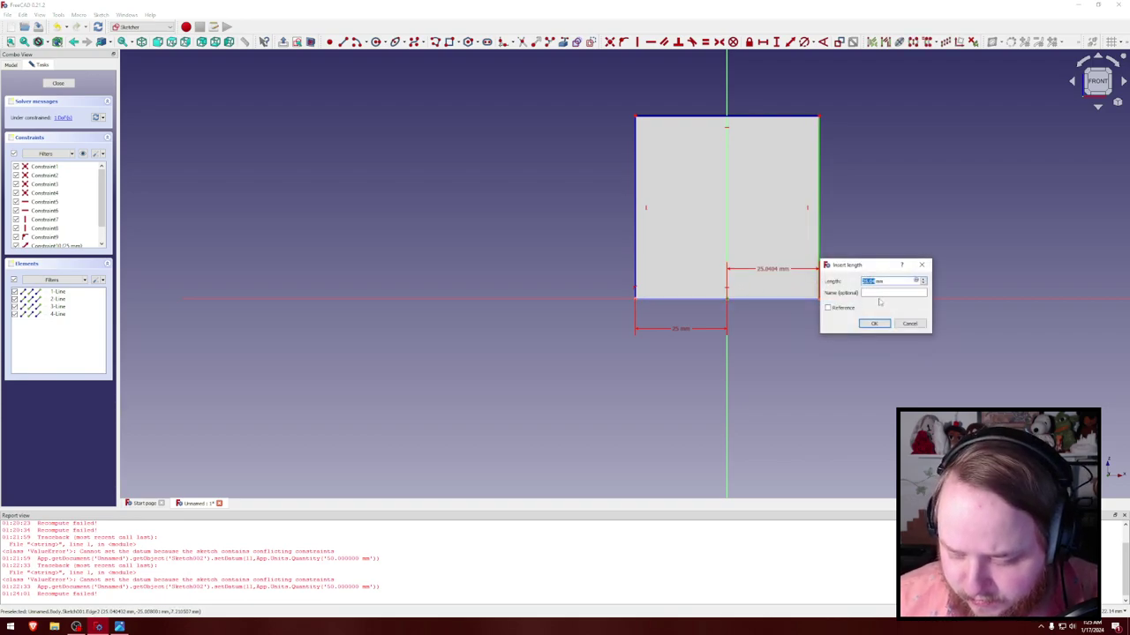
text(25)
key(Return)
click(819, 241)
key(l)
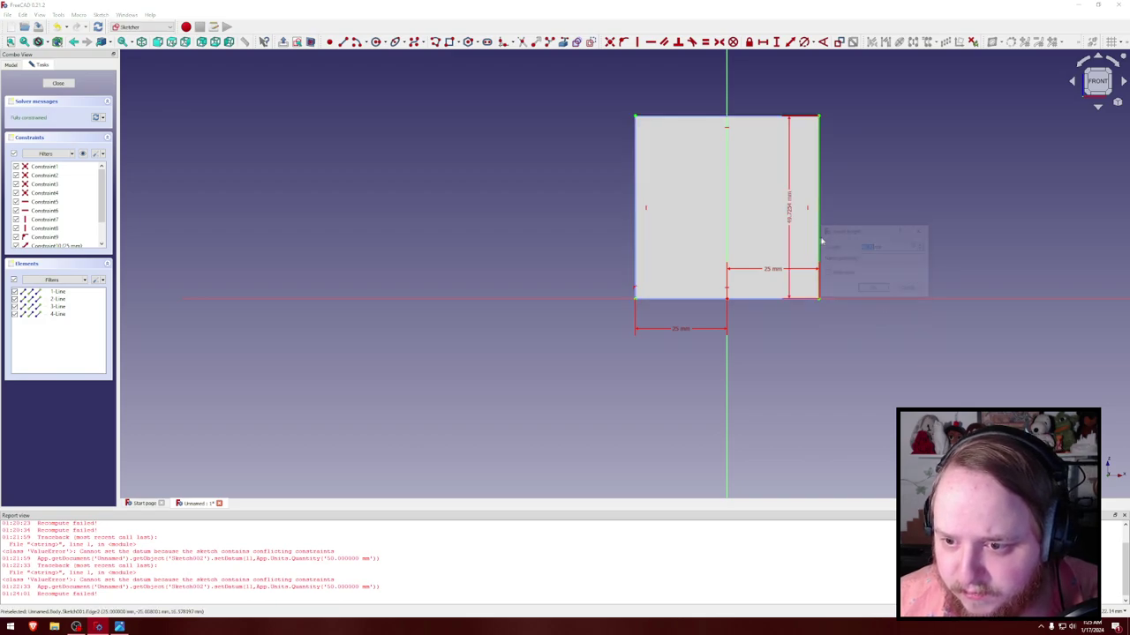
text(30)
key(Return)
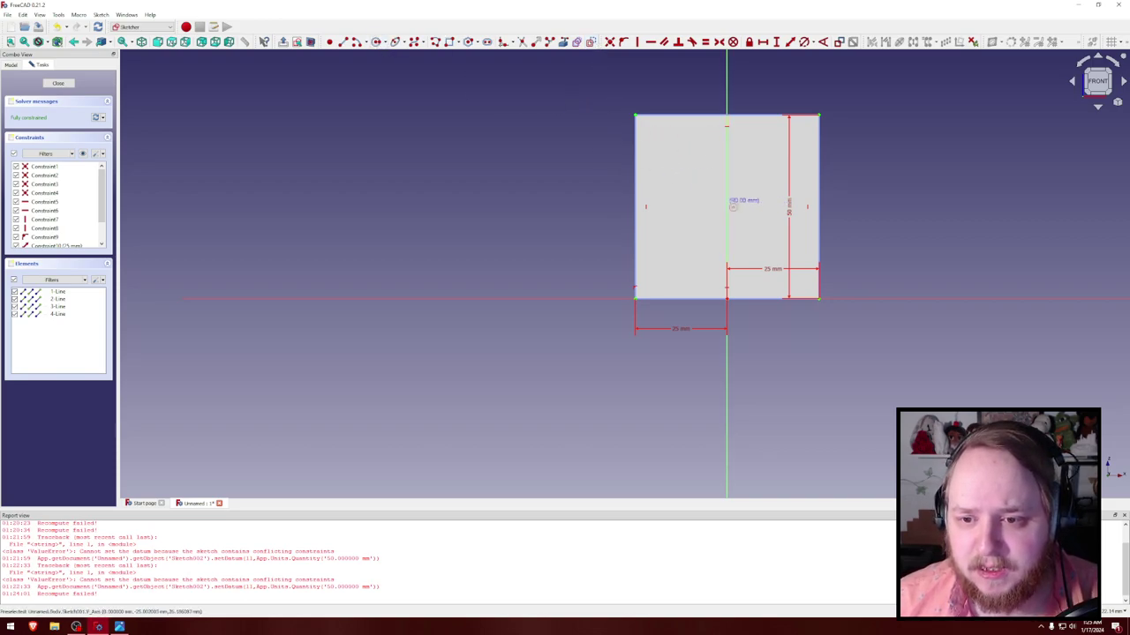
Step: Add a 25 mm diameter circle to the face sketch and close it
click(772, 184)
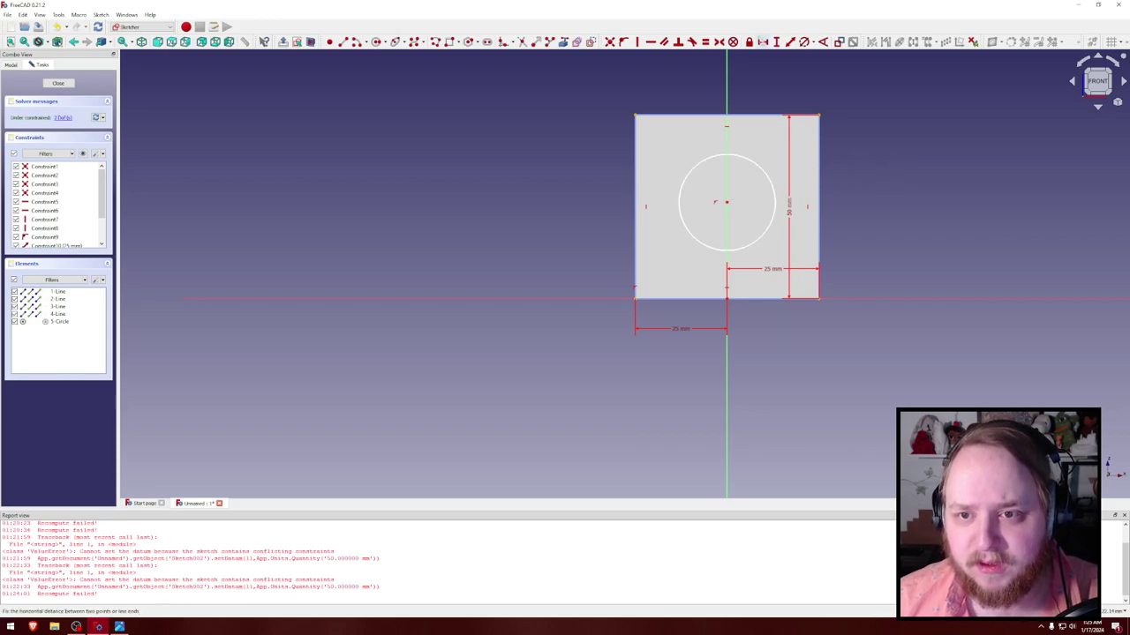
click(804, 41)
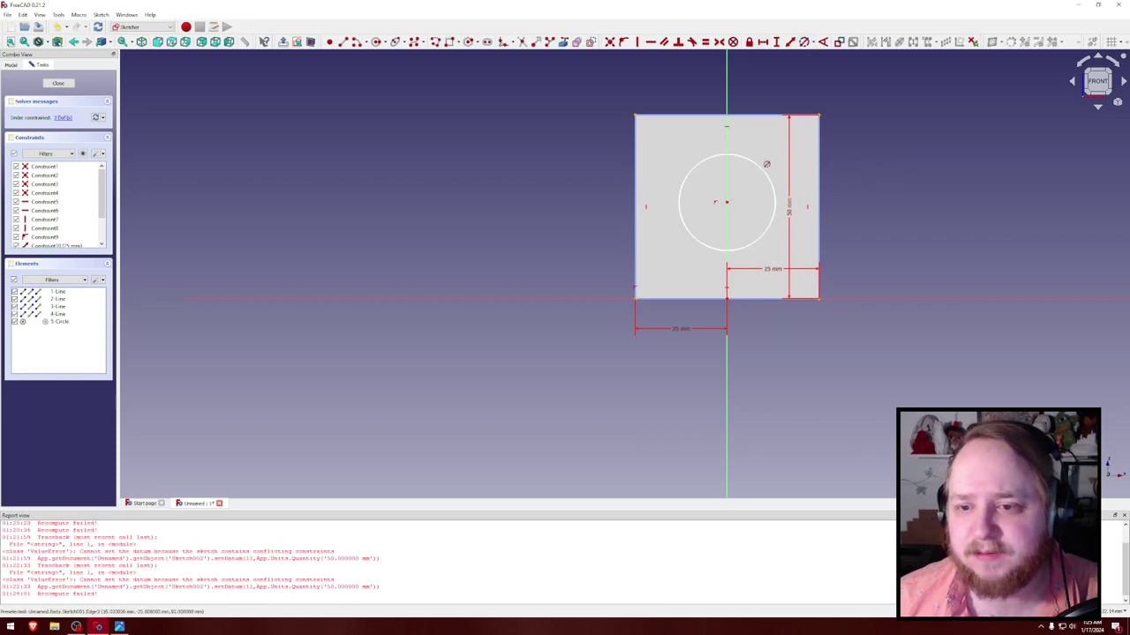
click(697, 174)
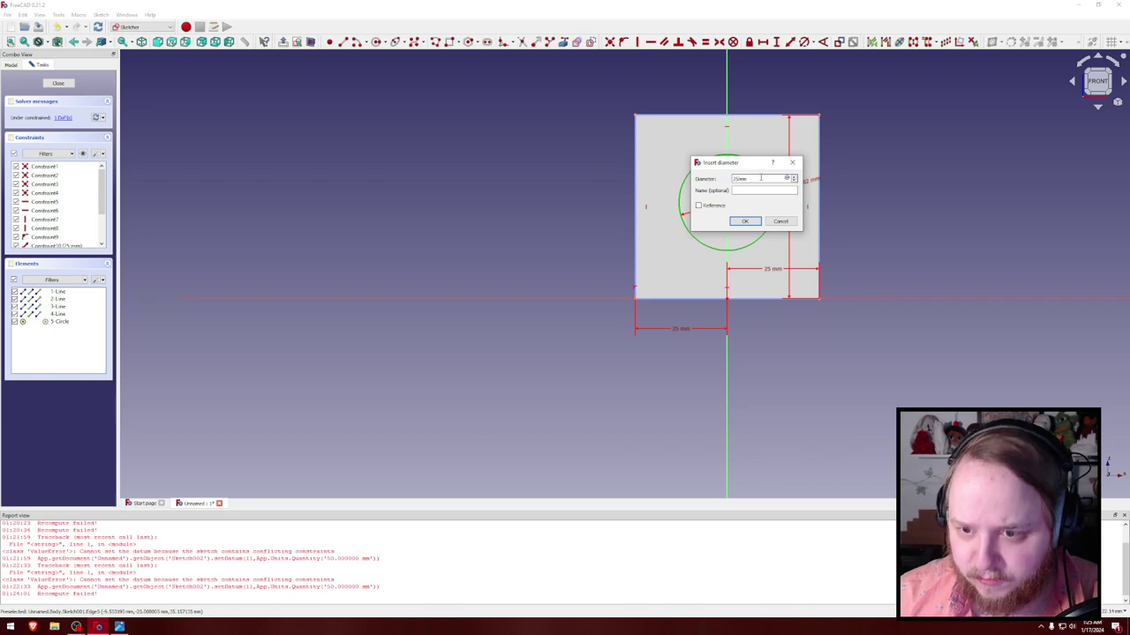
key(Return)
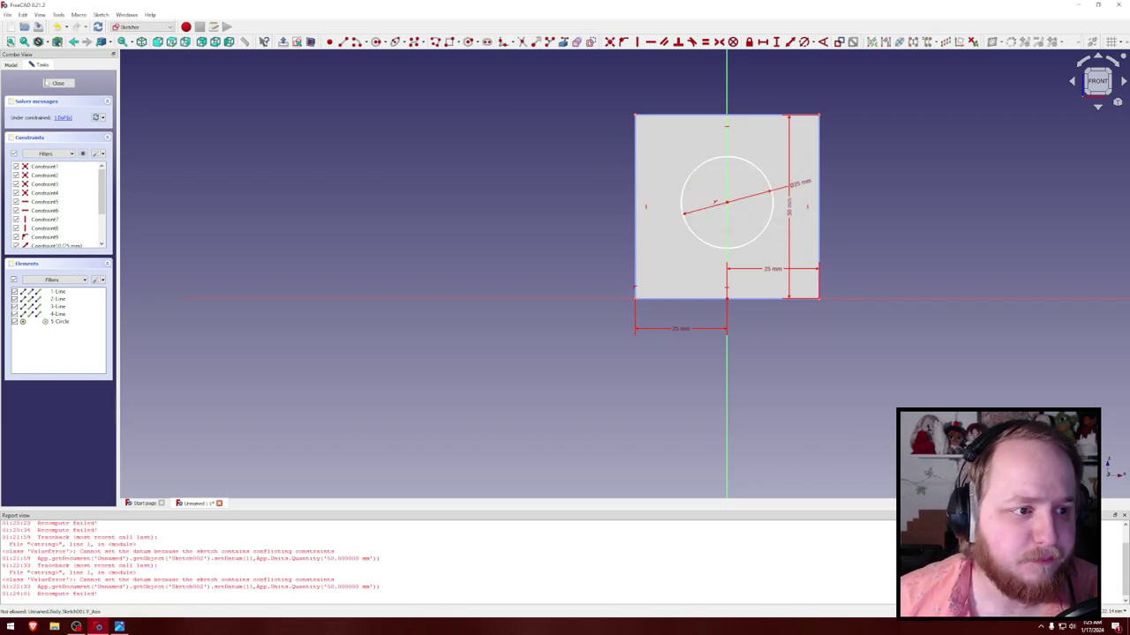
click(59, 83)
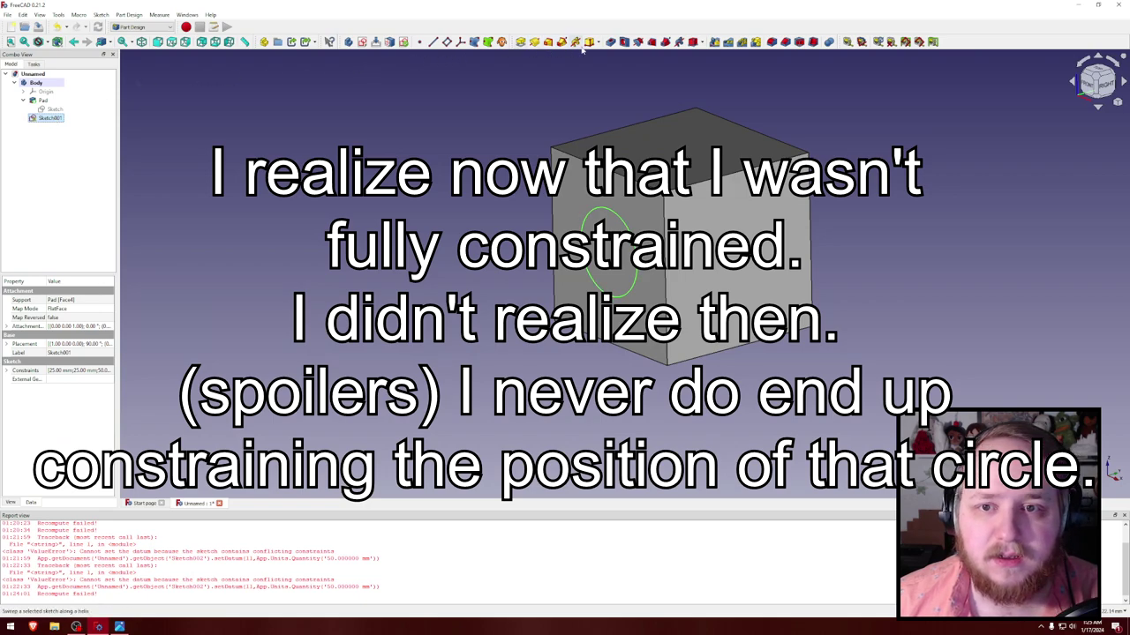
Step: Pocket Sketch001 into the cube with the Type set to Through all
click(609, 43)
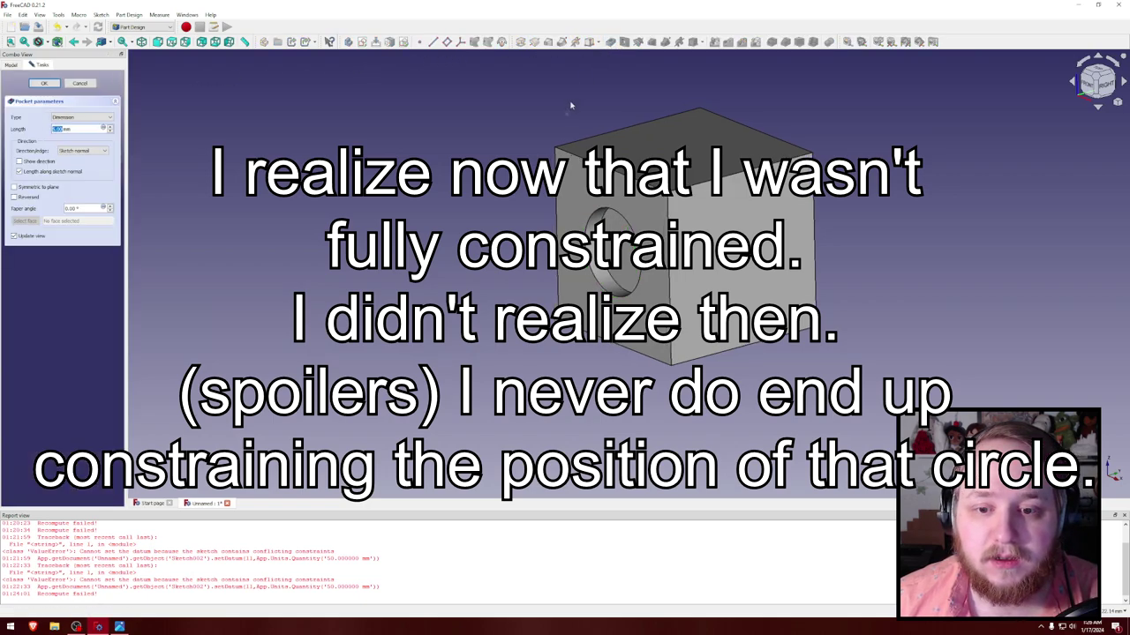
click(907, 143)
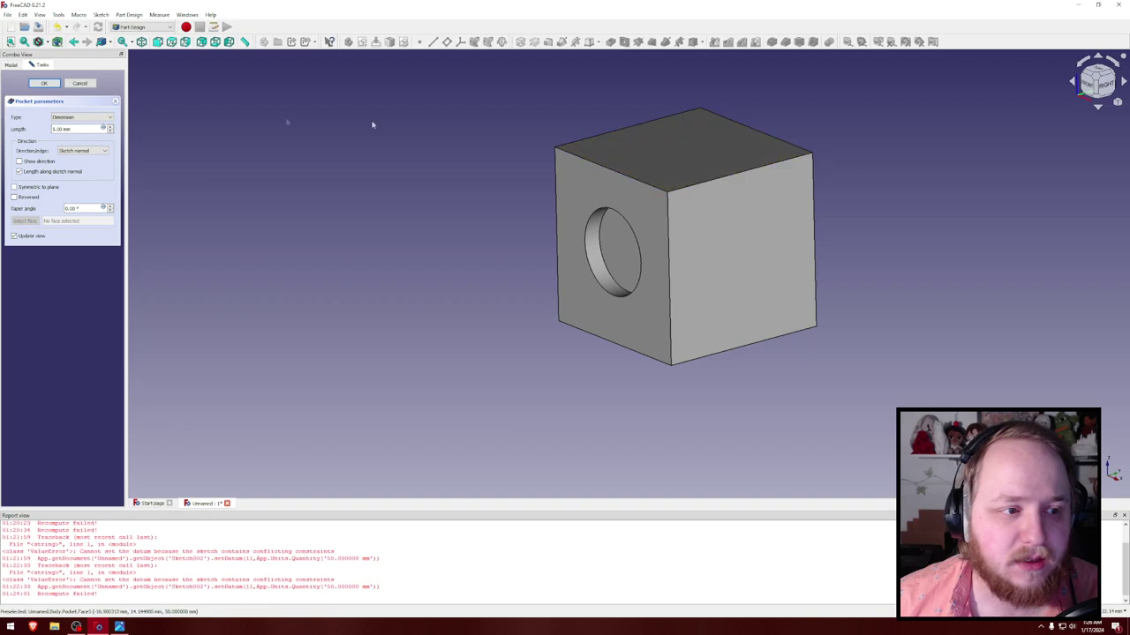
click(86, 123)
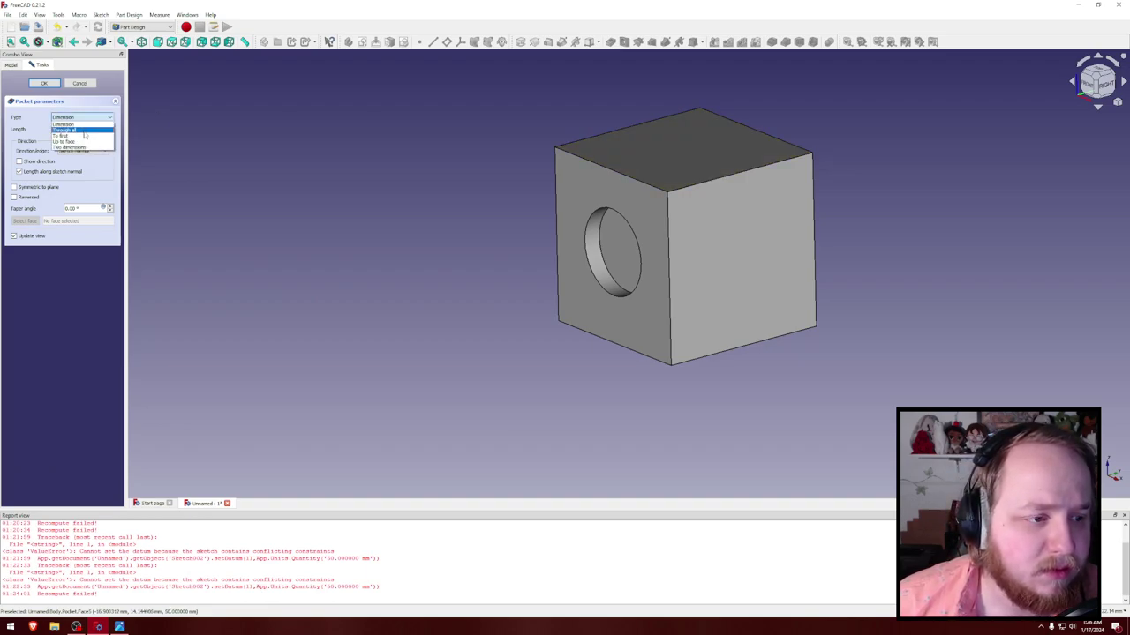
click(84, 130)
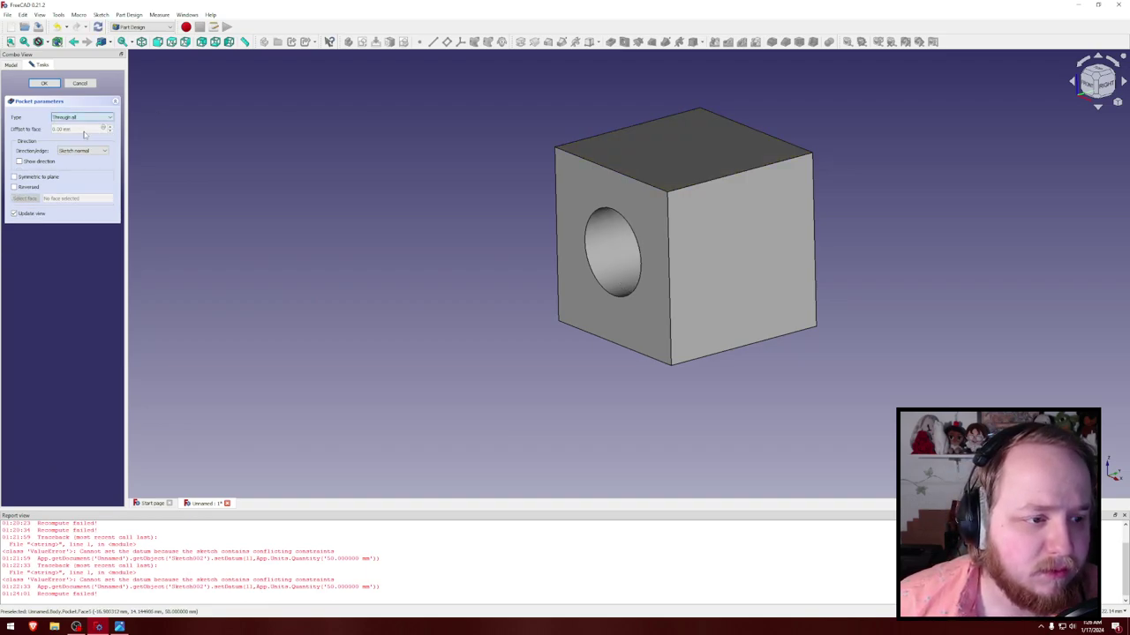
click(44, 83)
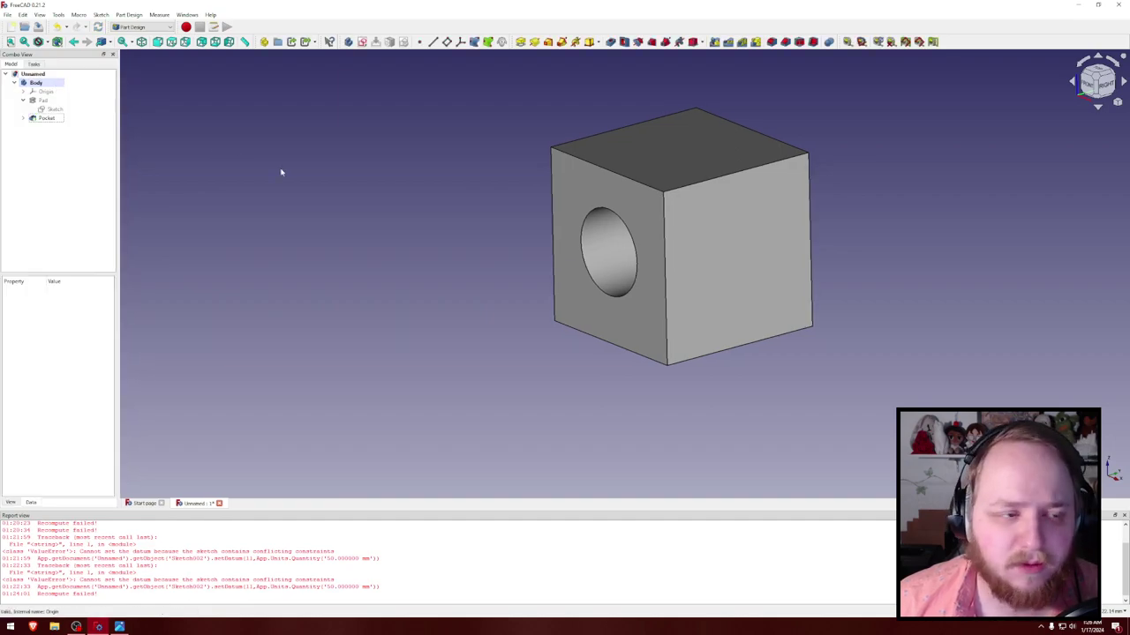
Step: Reopen the Pocket for editing and switch its Type to Up to face
click(47, 117)
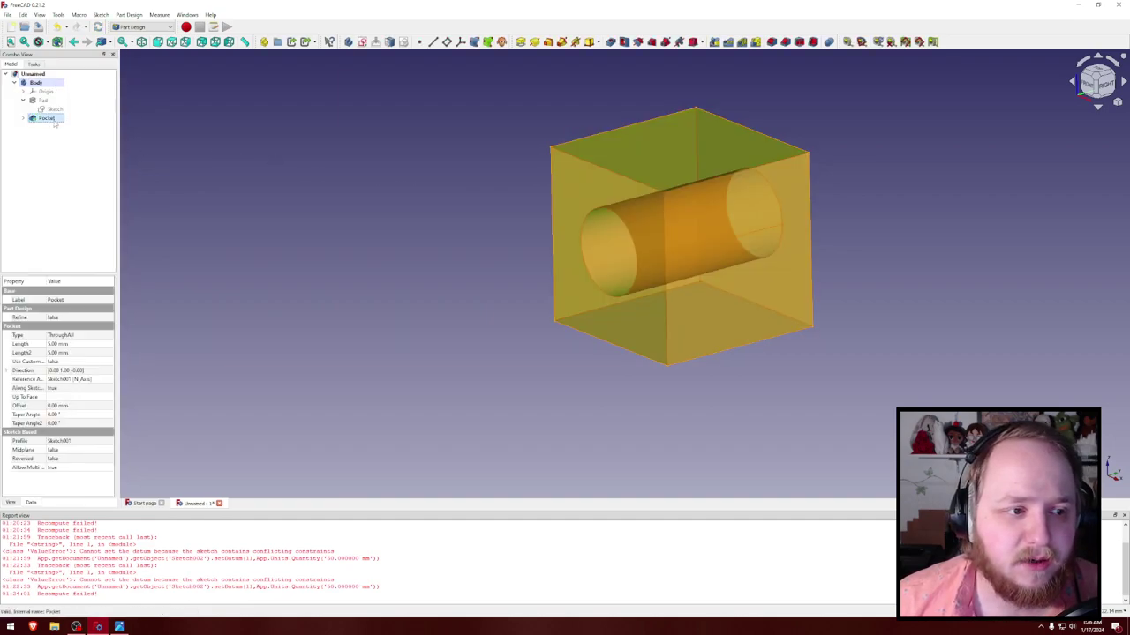
right_click(51, 117)
click(85, 128)
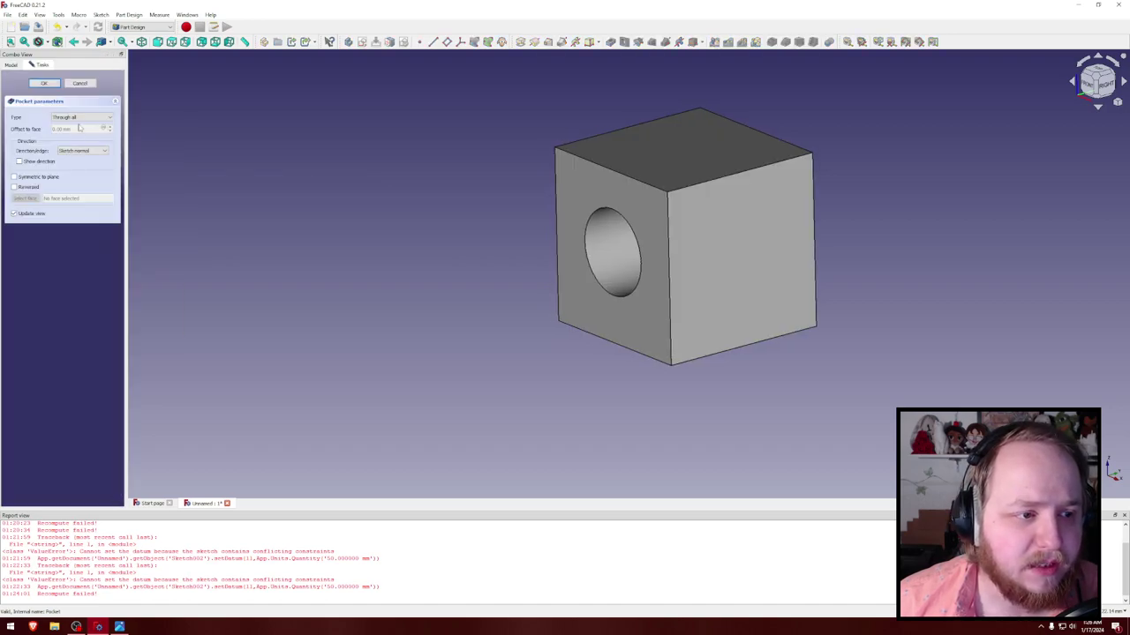
click(81, 118)
click(81, 141)
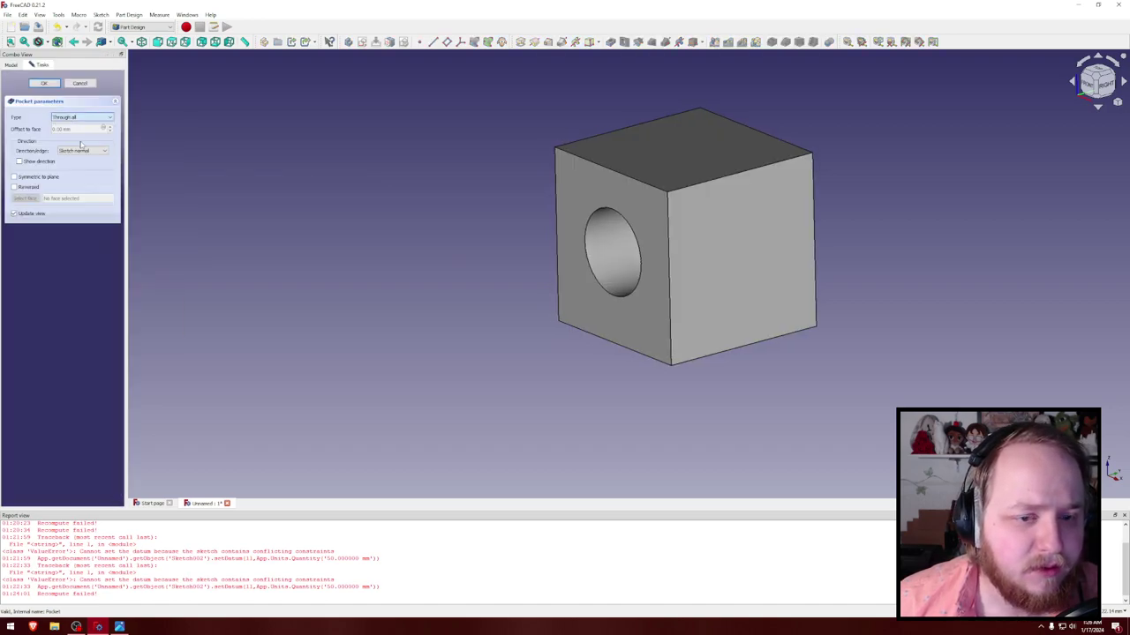
click(87, 118)
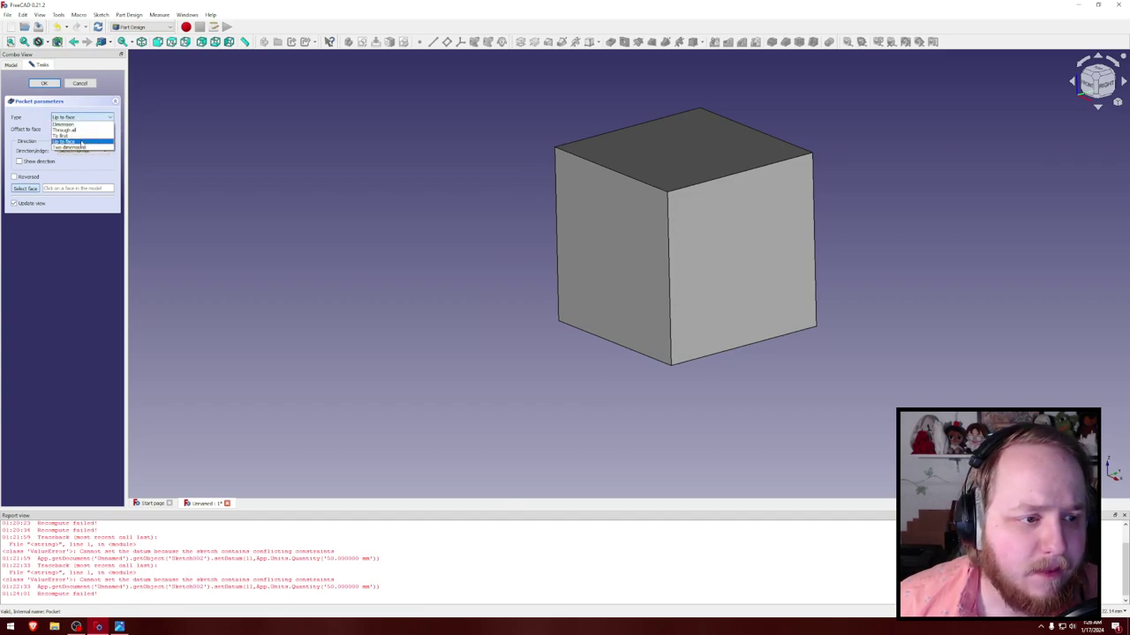
click(81, 142)
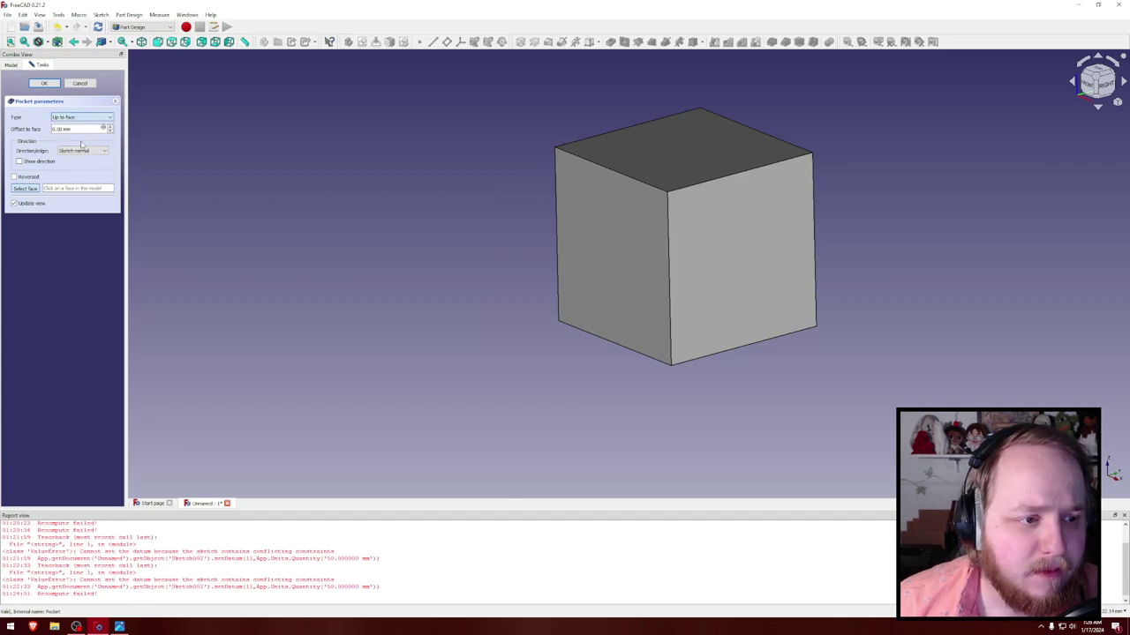
Step: Pick the cube's right face (Pad Face2) as the pocket's end and confirm
right_click(395, 152)
click(382, 113)
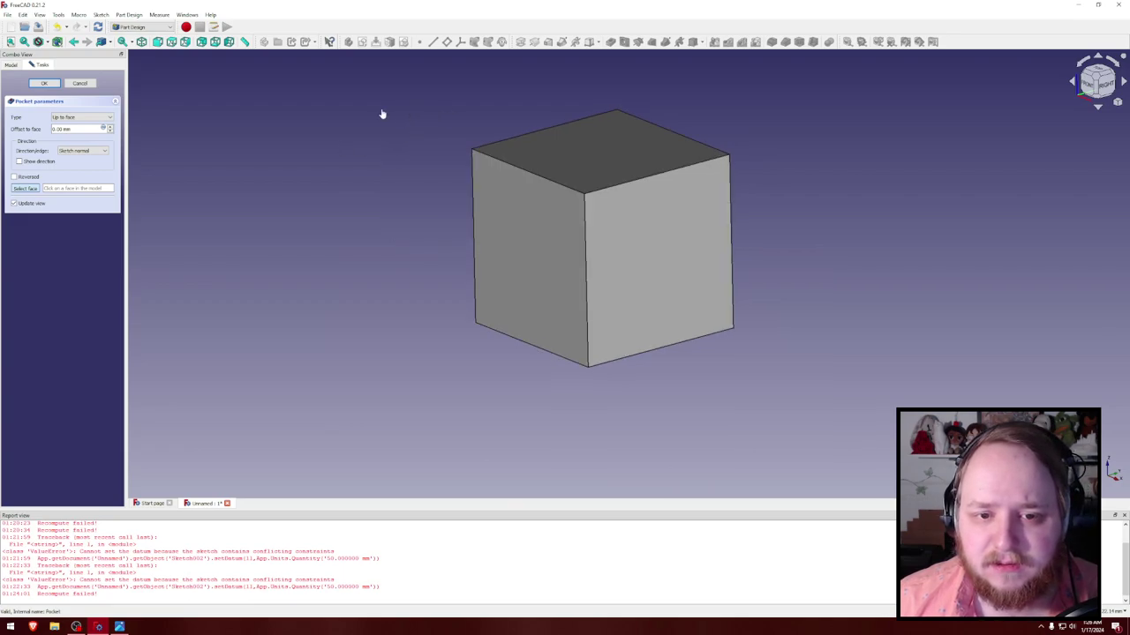
middle_drag(817, 226, 689, 222)
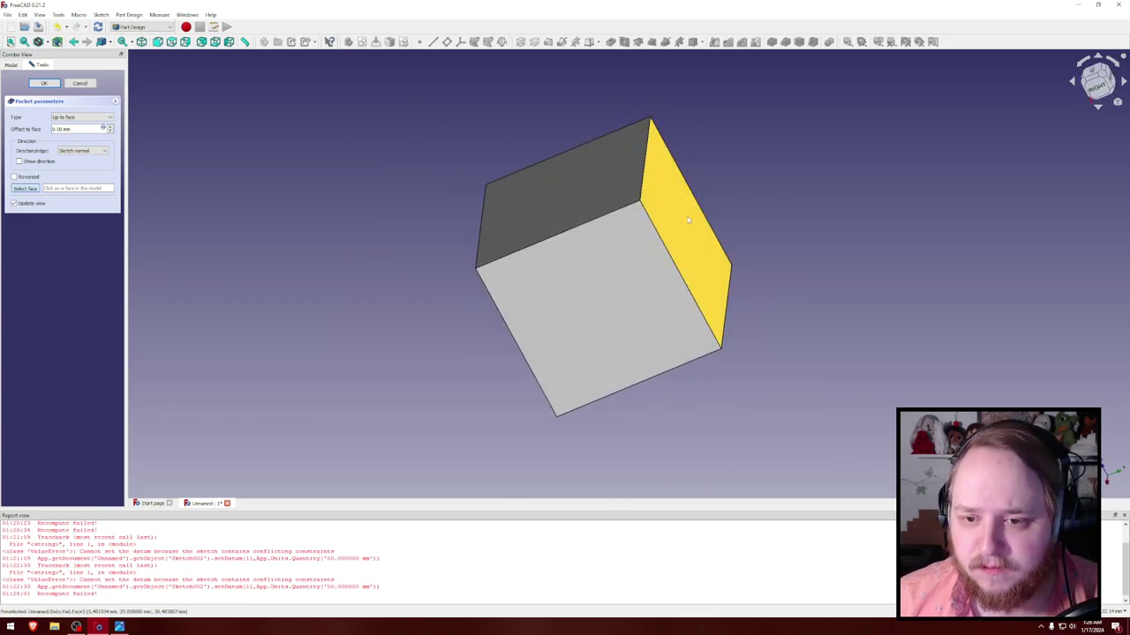
click(689, 222)
middle_drag(760, 220, 865, 186)
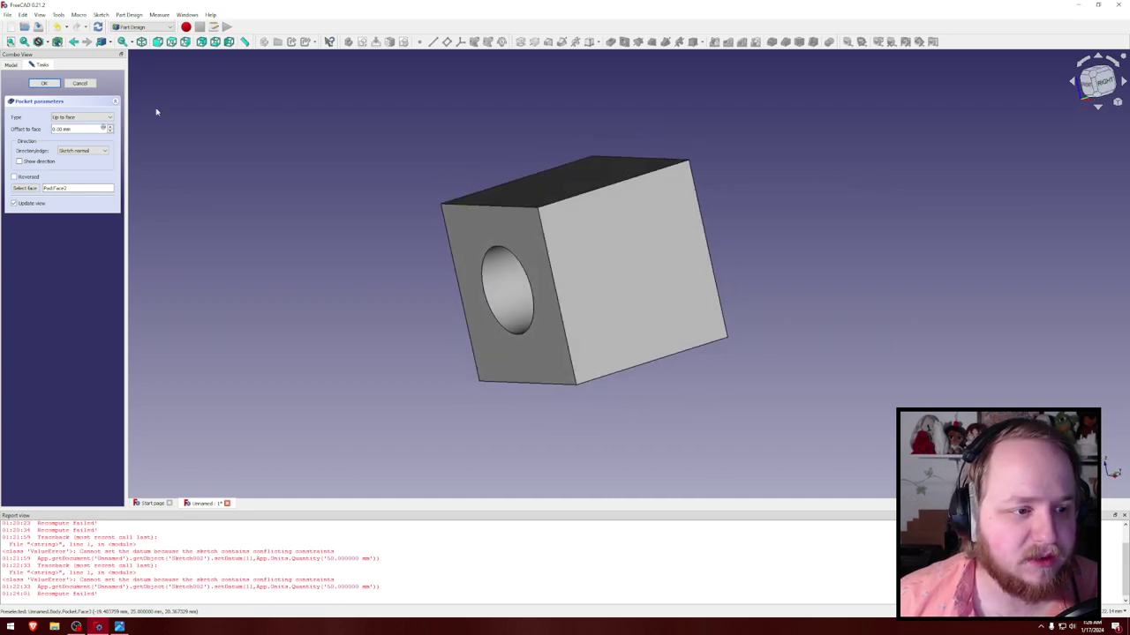
click(44, 83)
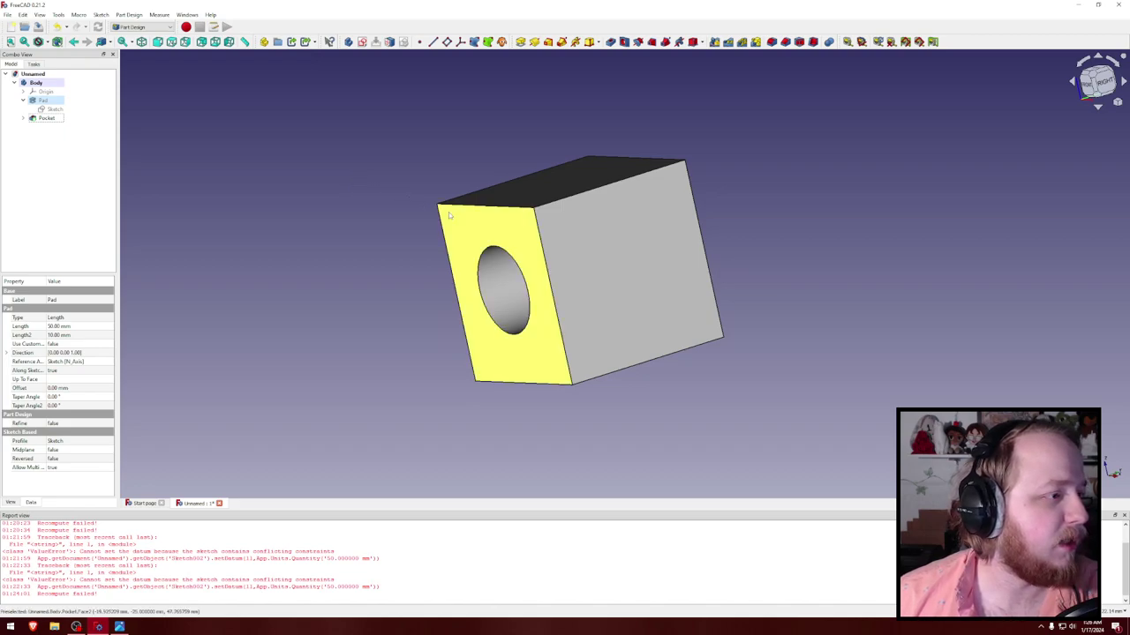
Step: Select the cube's top face and create a new sketch on it
middle_drag(441, 167, 679, 168)
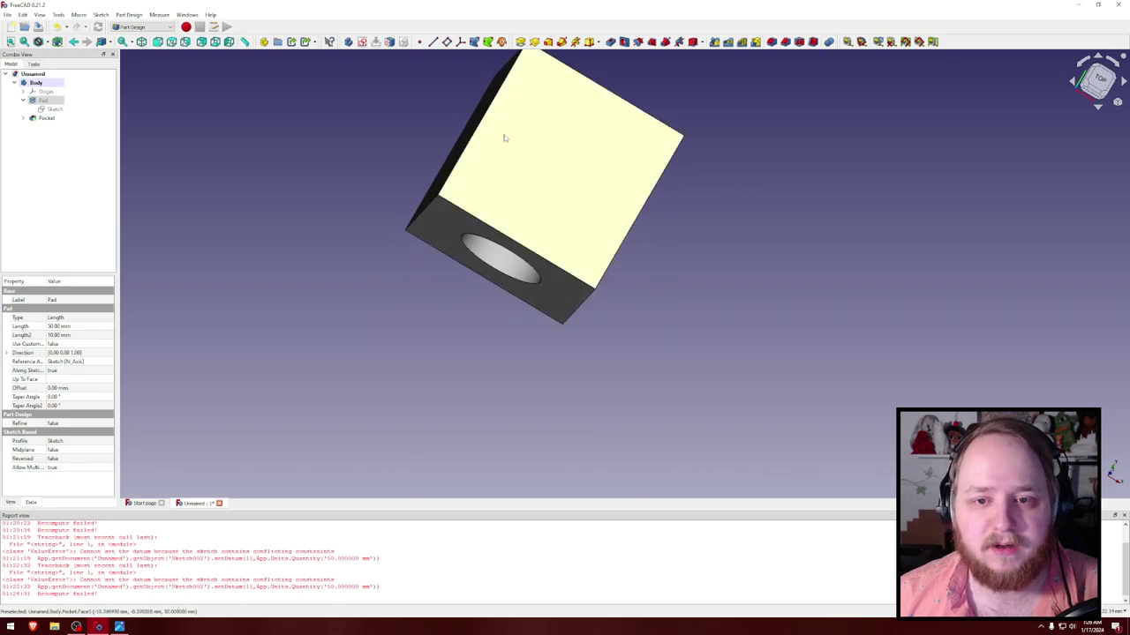
click(505, 140)
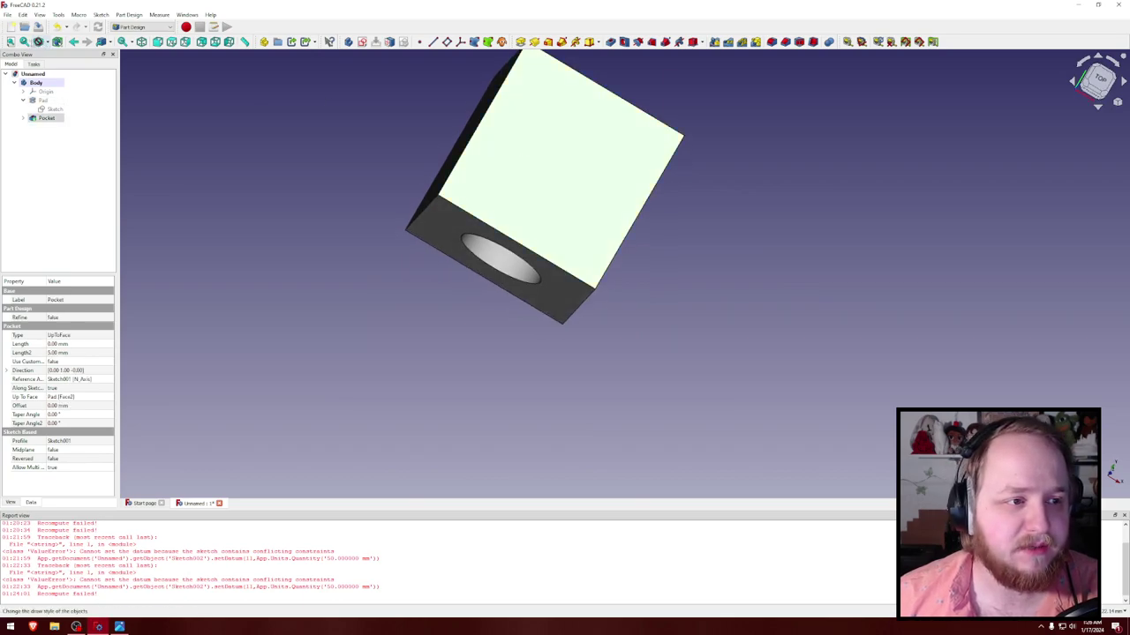
click(31, 89)
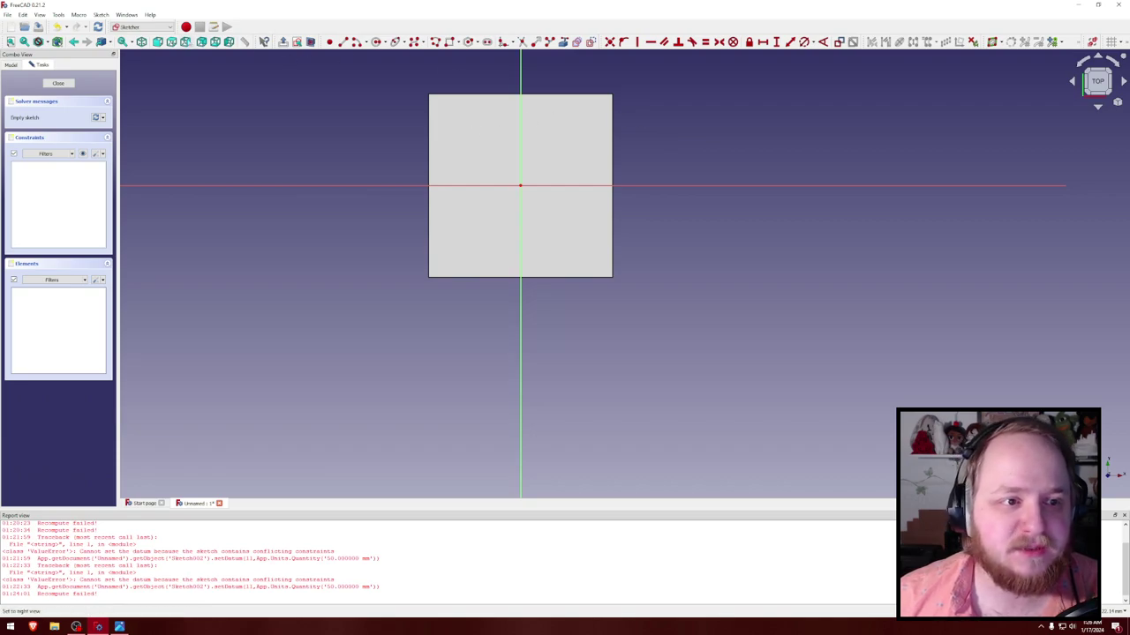
click(458, 43)
click(467, 56)
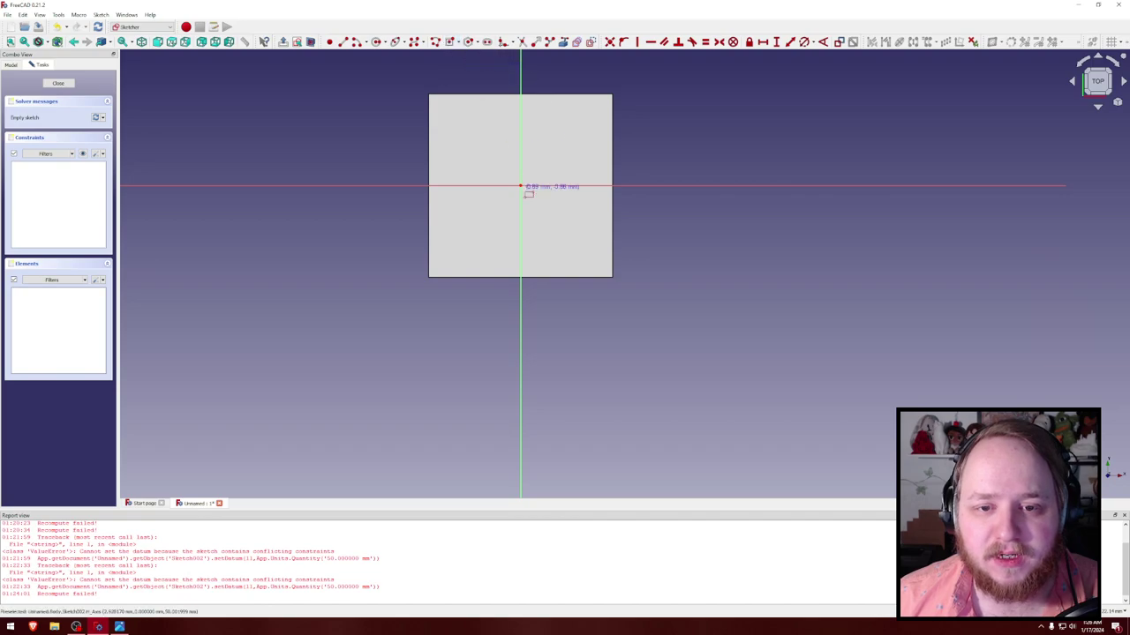
click(520, 185)
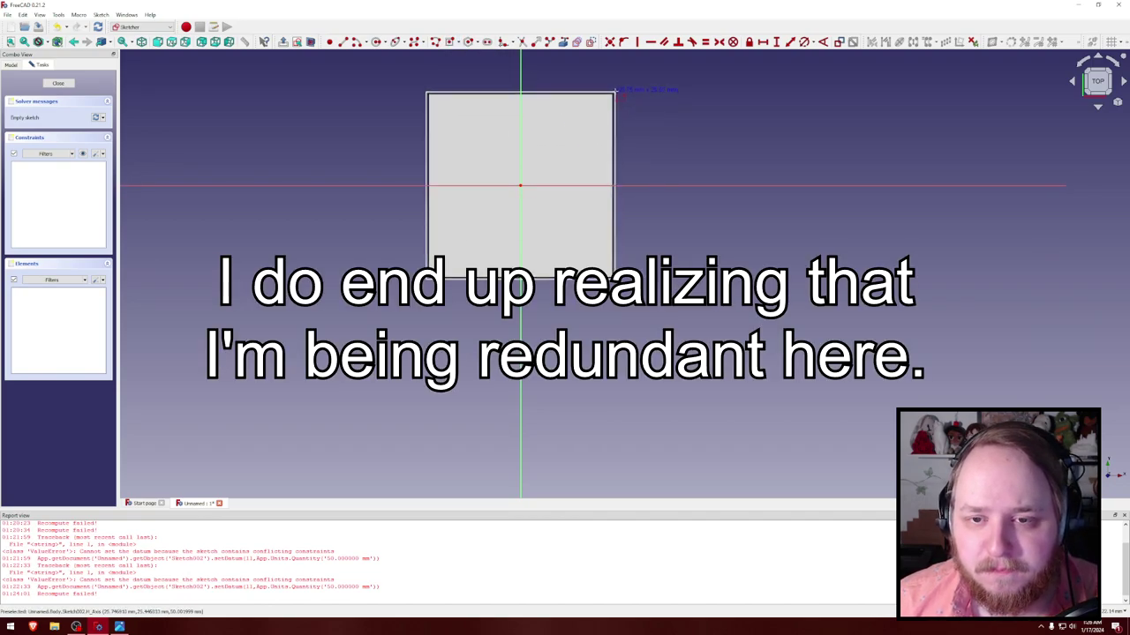
click(613, 94)
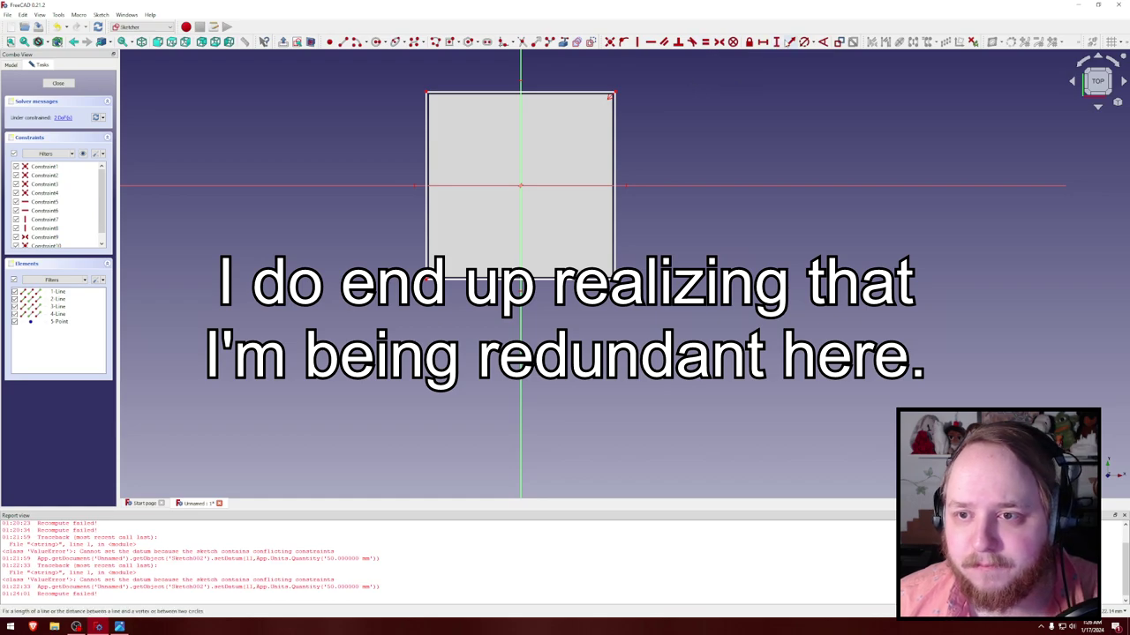
click(791, 41)
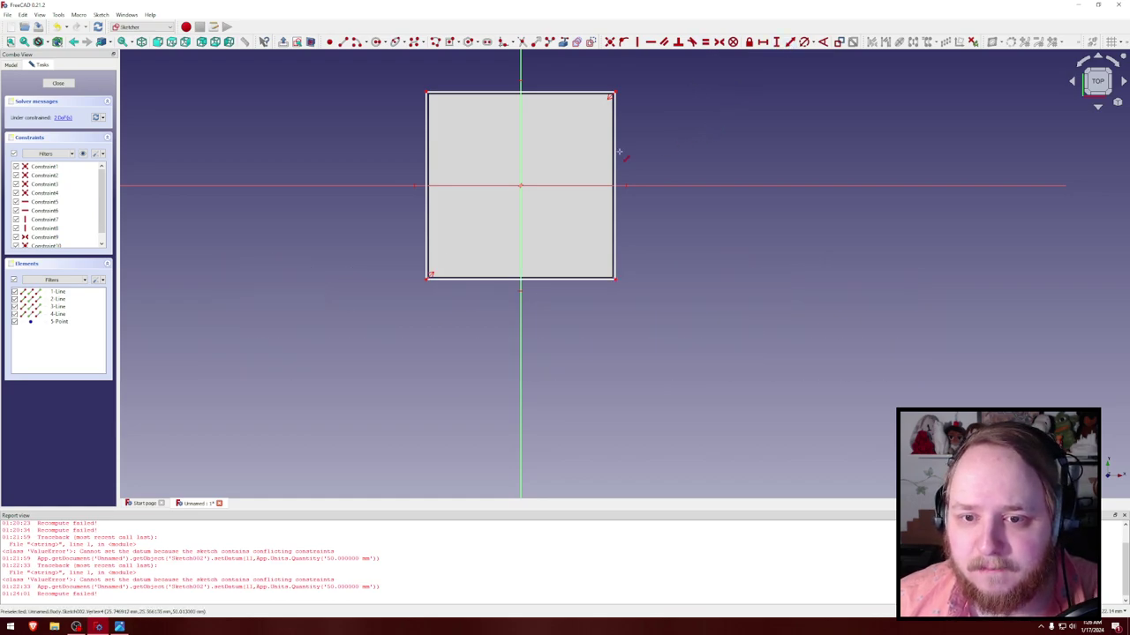
key(Escape)
key(Escape)
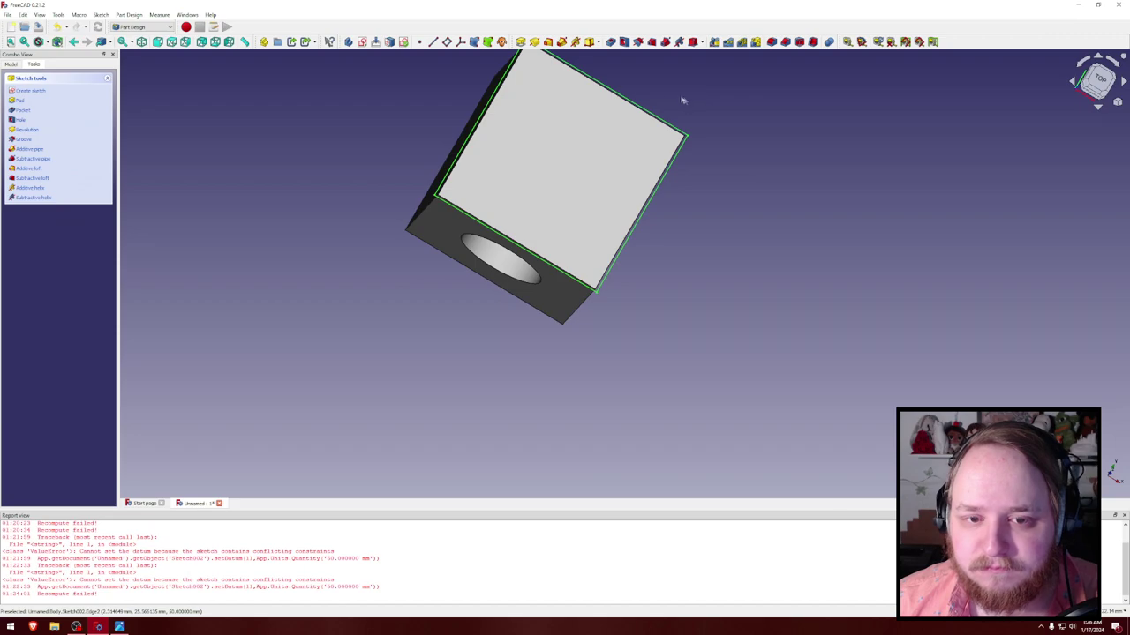
click(12, 64)
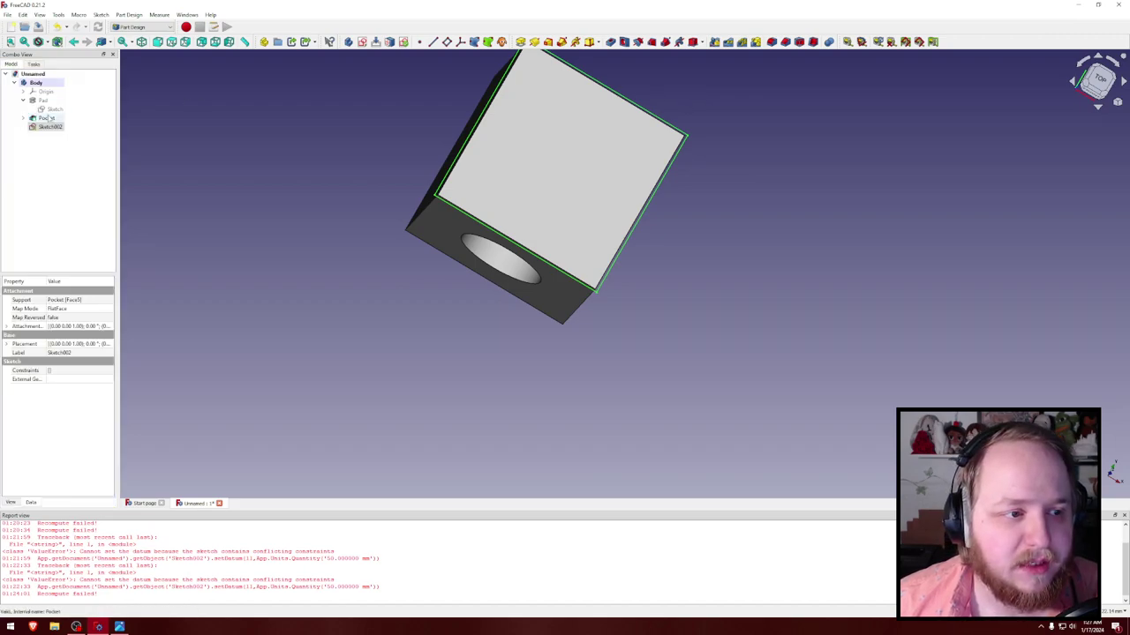
double_click(49, 126)
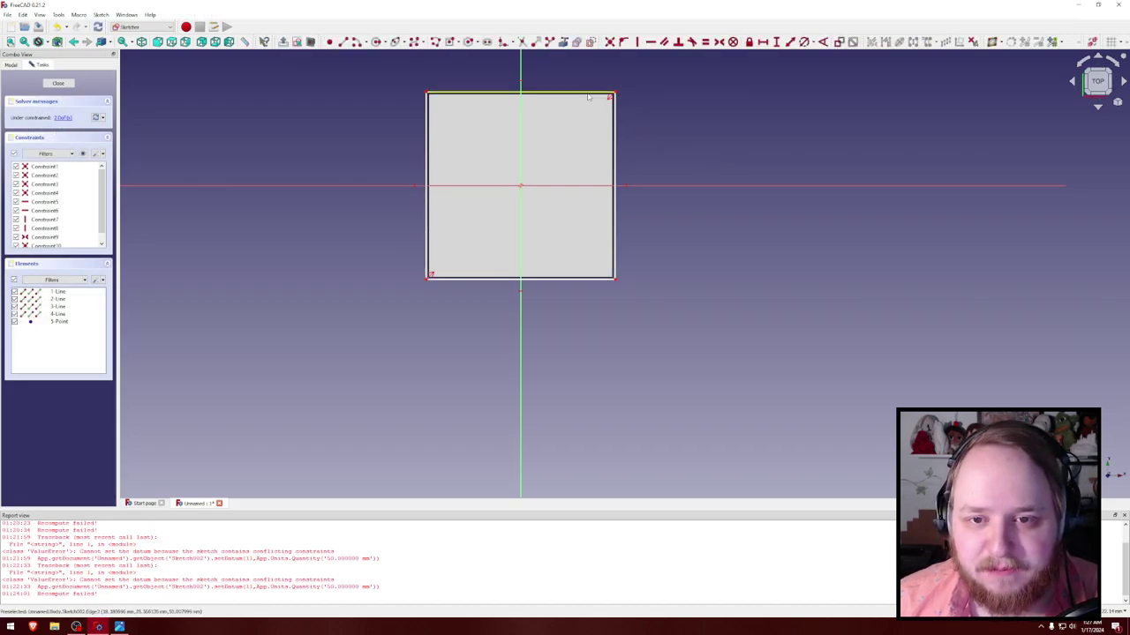
click(589, 95)
click(614, 114)
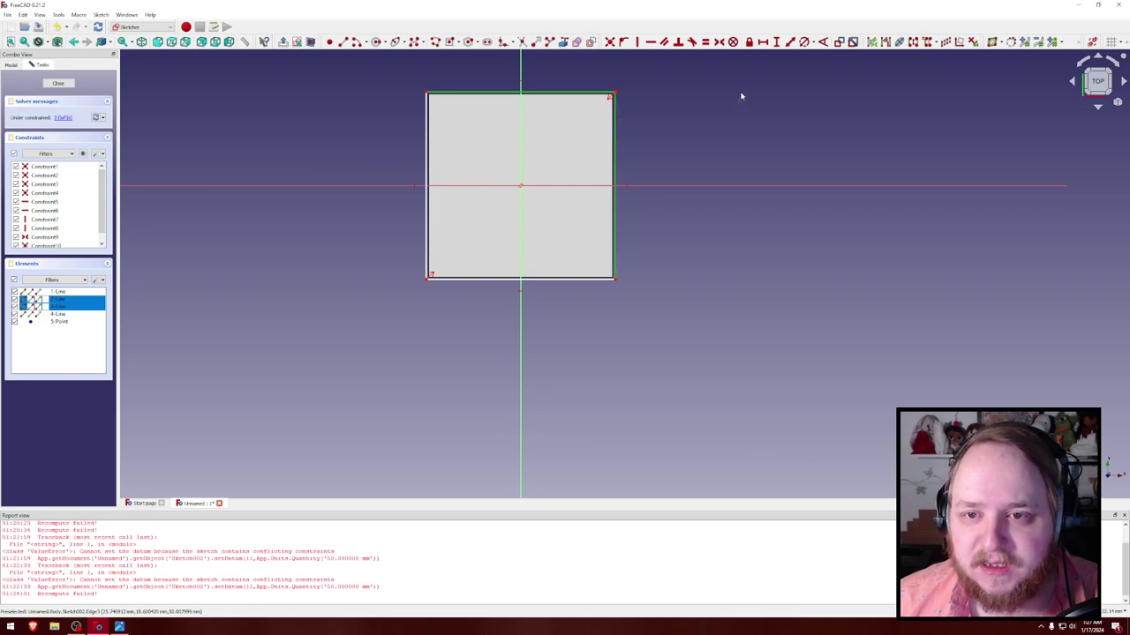
click(706, 43)
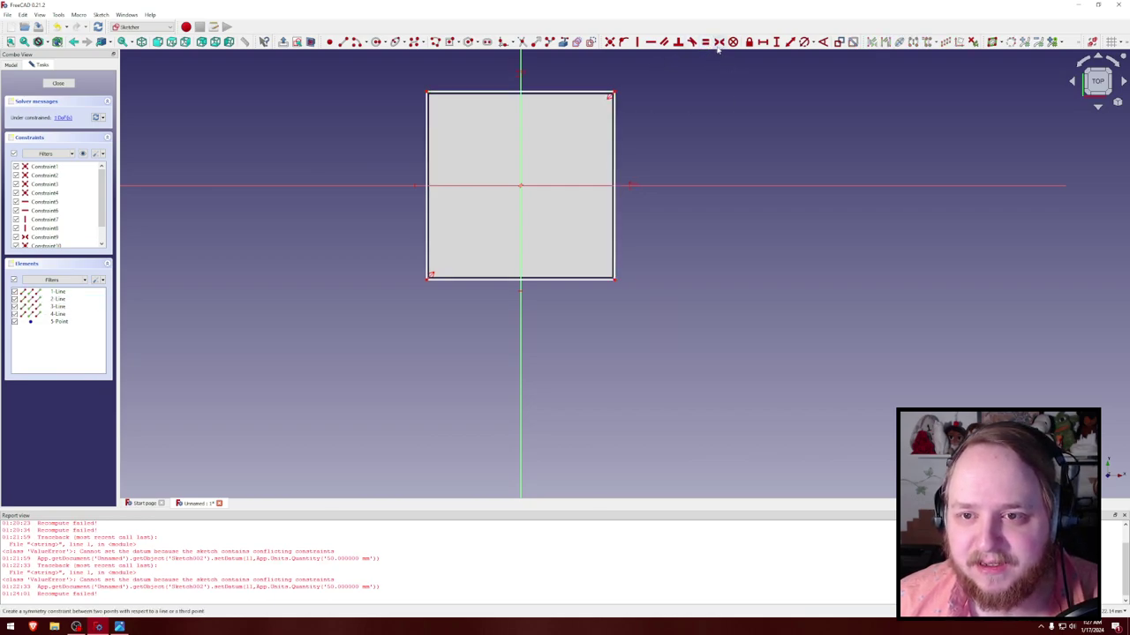
click(615, 132)
text(50mm)
key(Return)
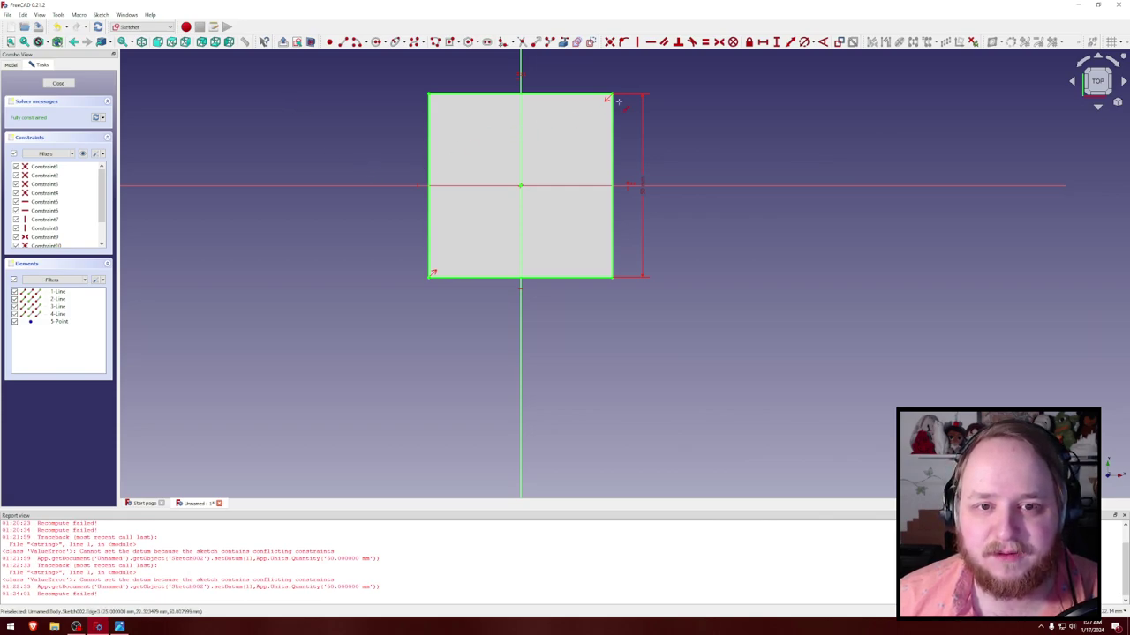
key(ctrl+z)
key(ctrl+z)
key(ctrl+z)
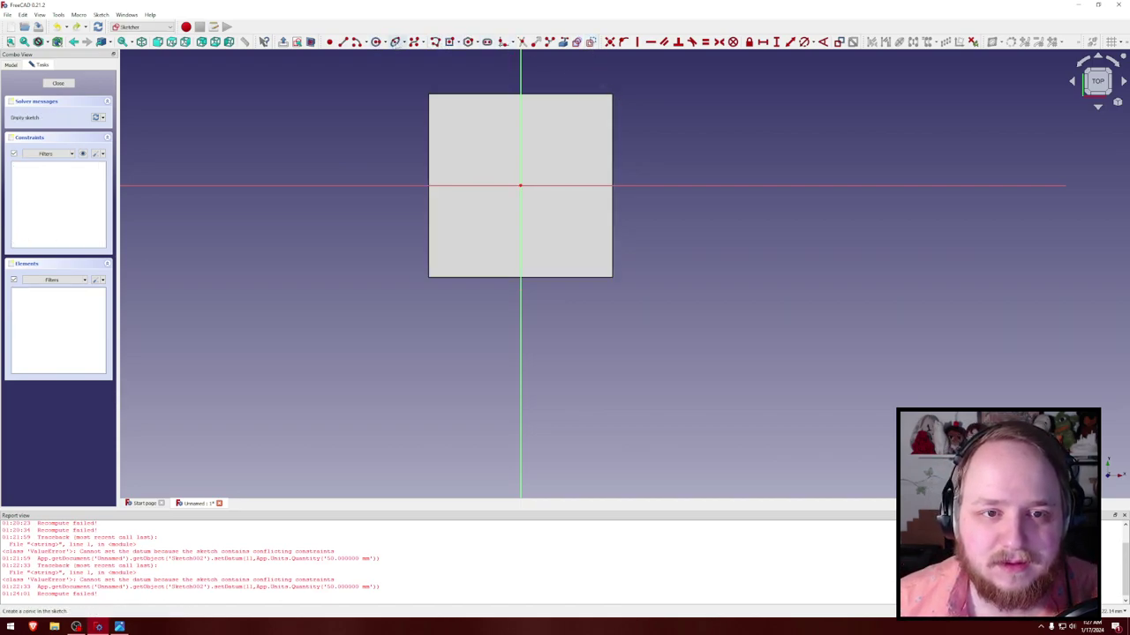
Step: Draw a centred rectangle from the origin to the face corner and dimension its right edge
click(449, 41)
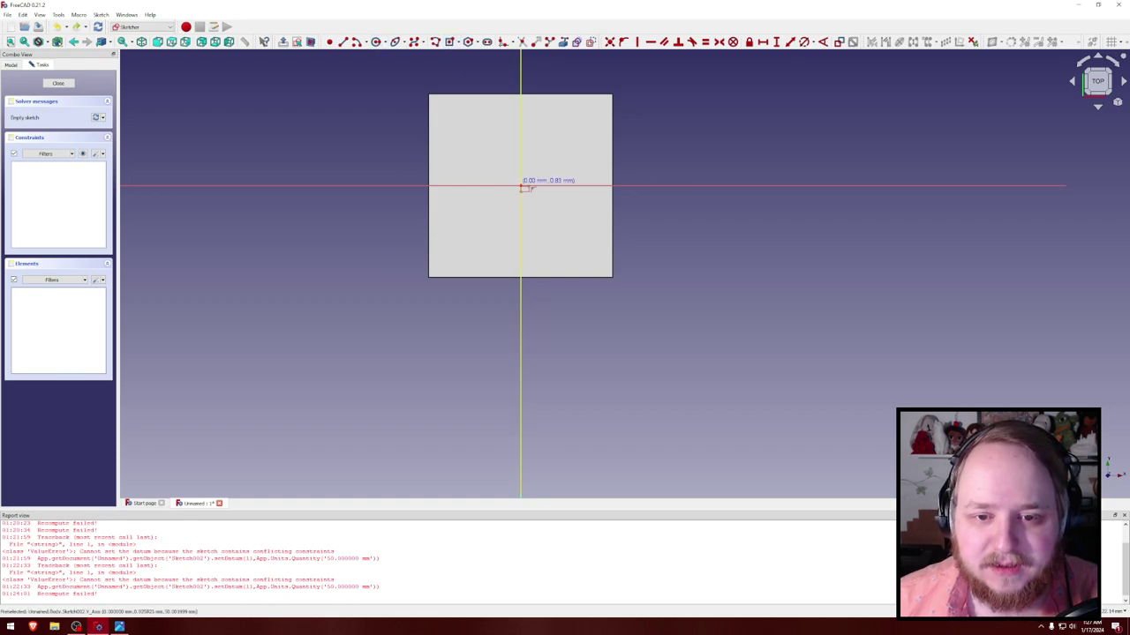
click(521, 185)
click(615, 92)
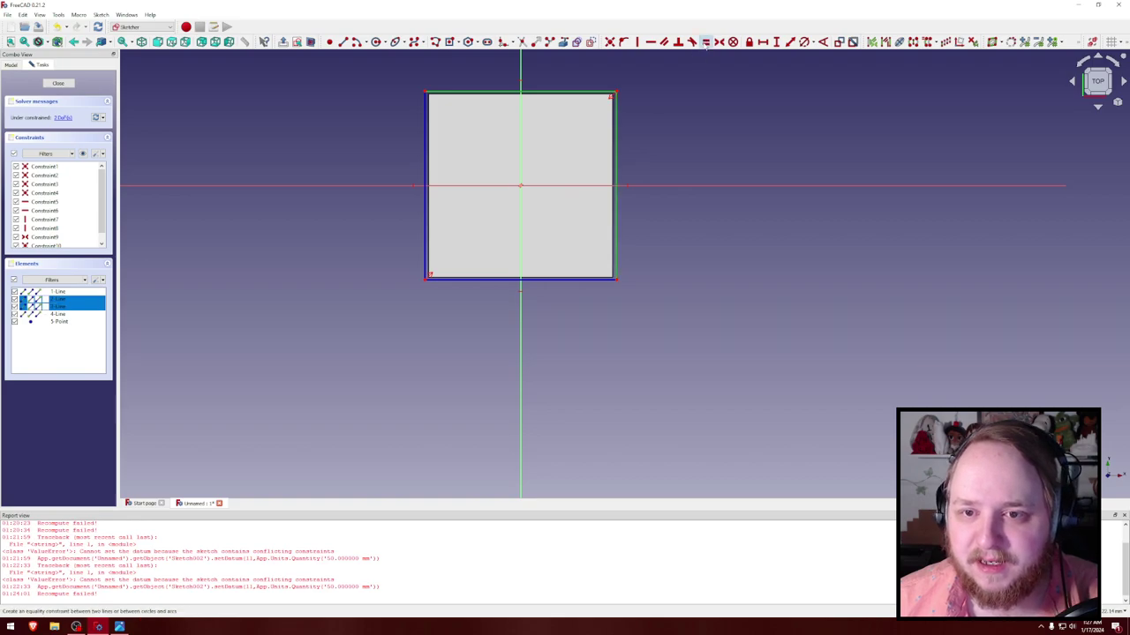
key(Escape)
click(791, 42)
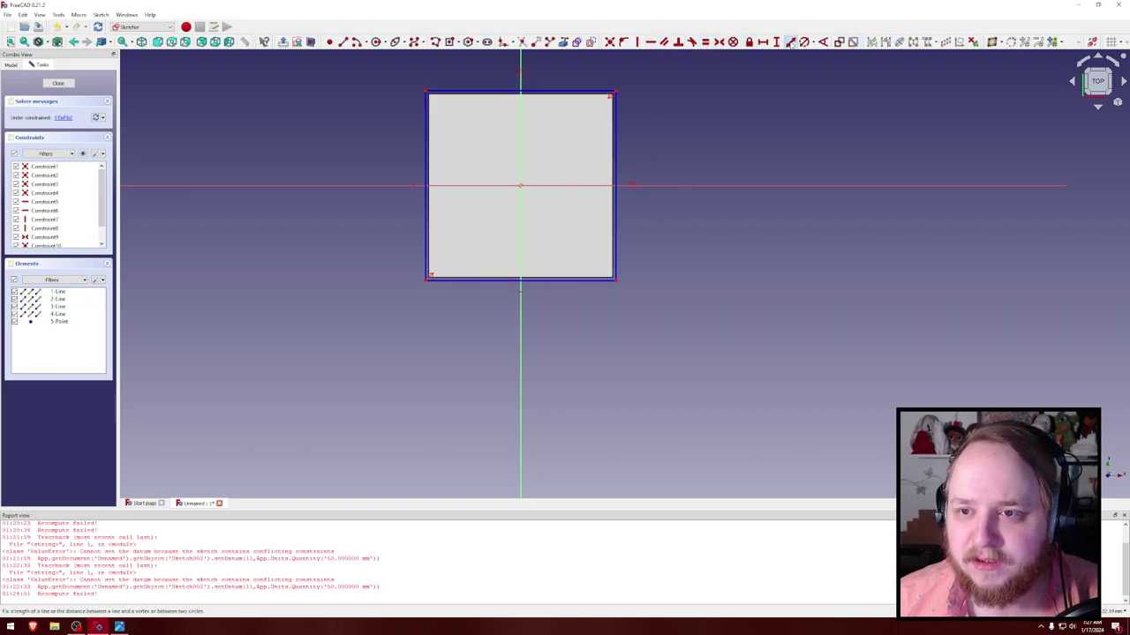
click(616, 148)
key(Return)
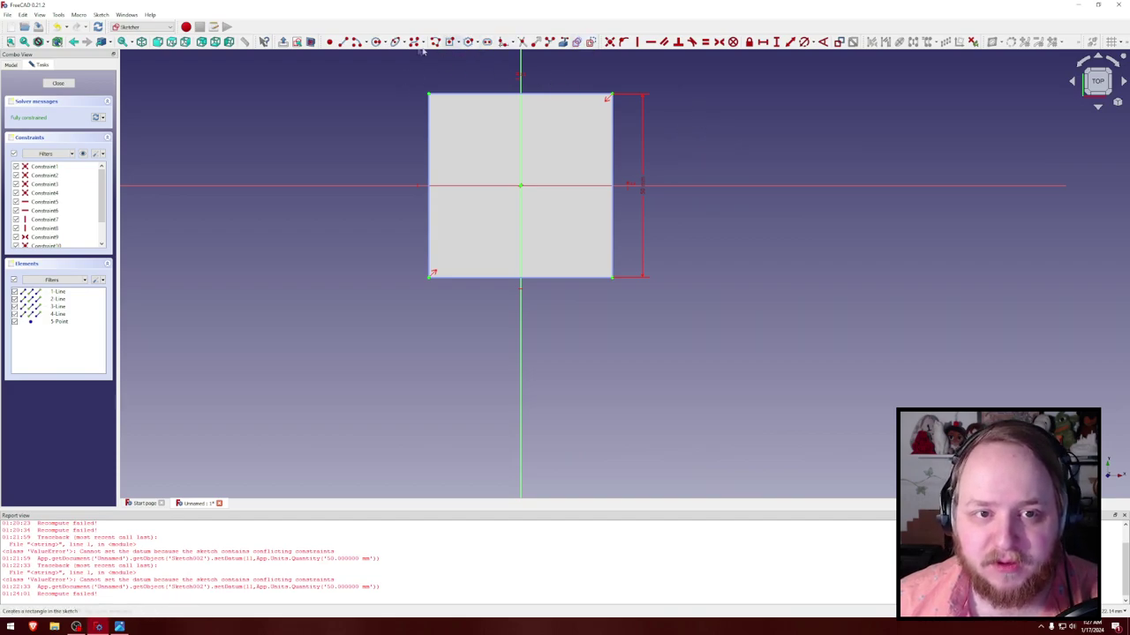
Step: Undo the rectangle, draw a circle centred on the origin, and constrain its diameter to 25 mm
click(380, 40)
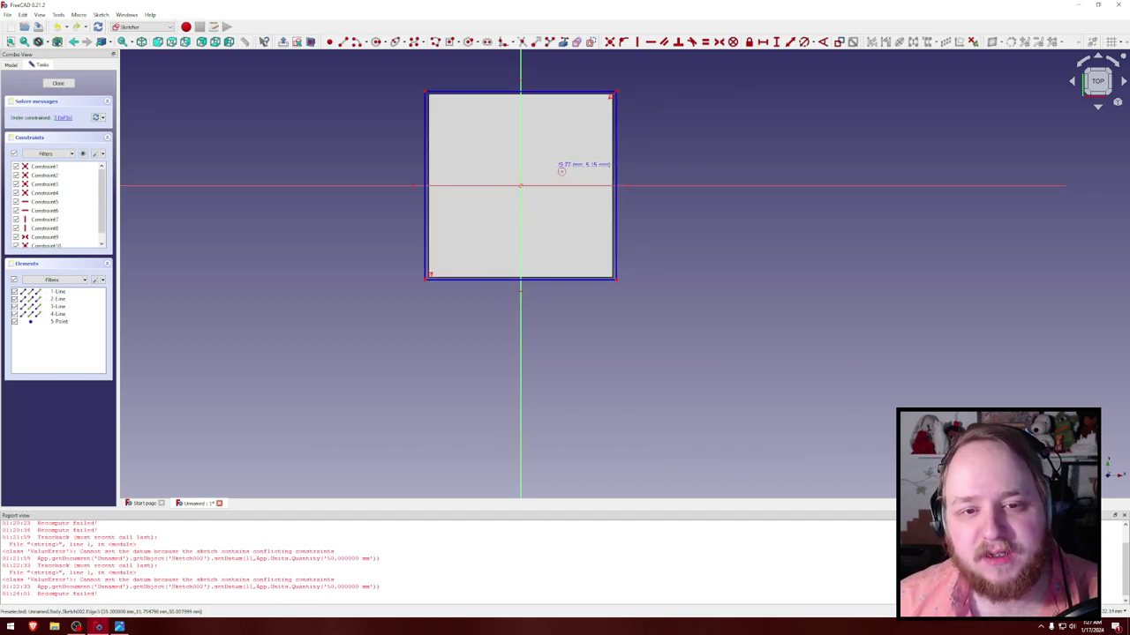
key(ctrl+z)
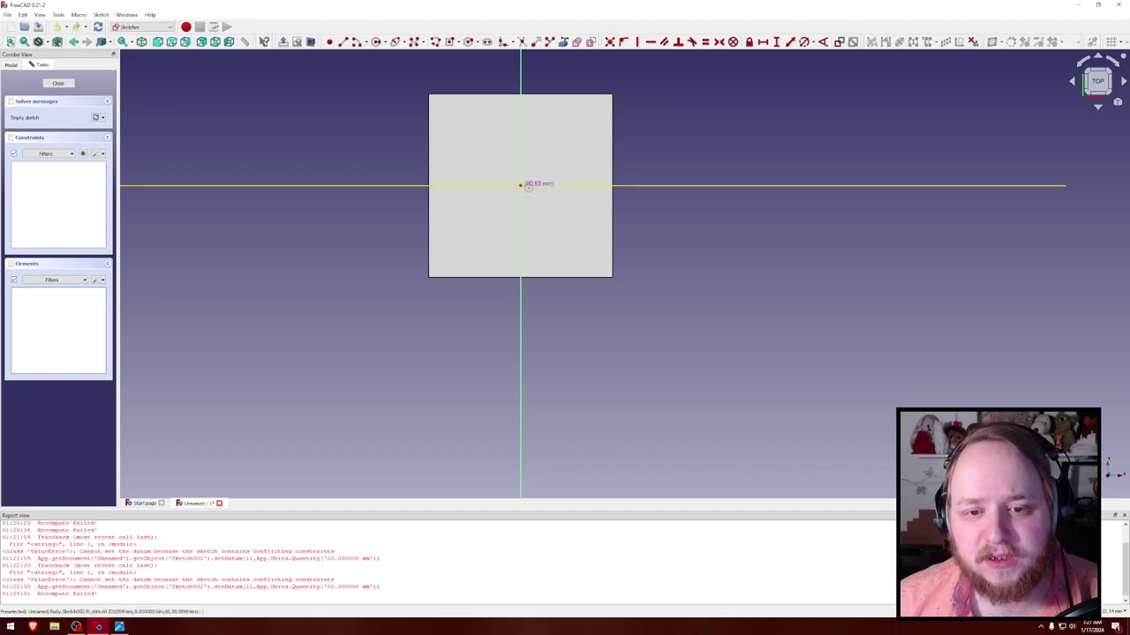
click(520, 185)
click(560, 157)
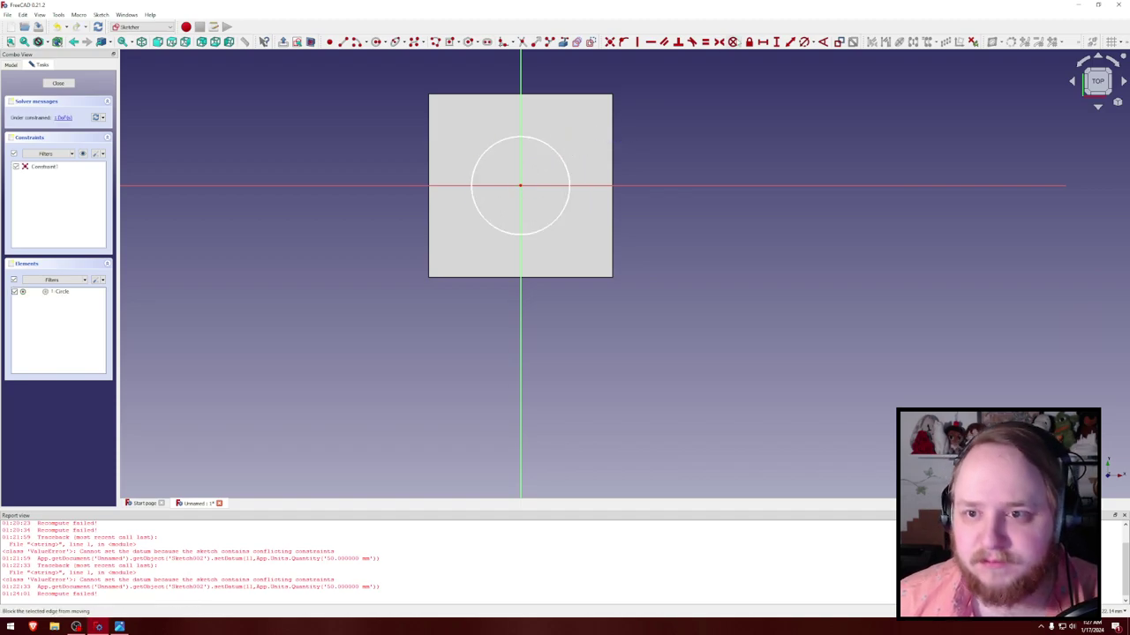
click(801, 41)
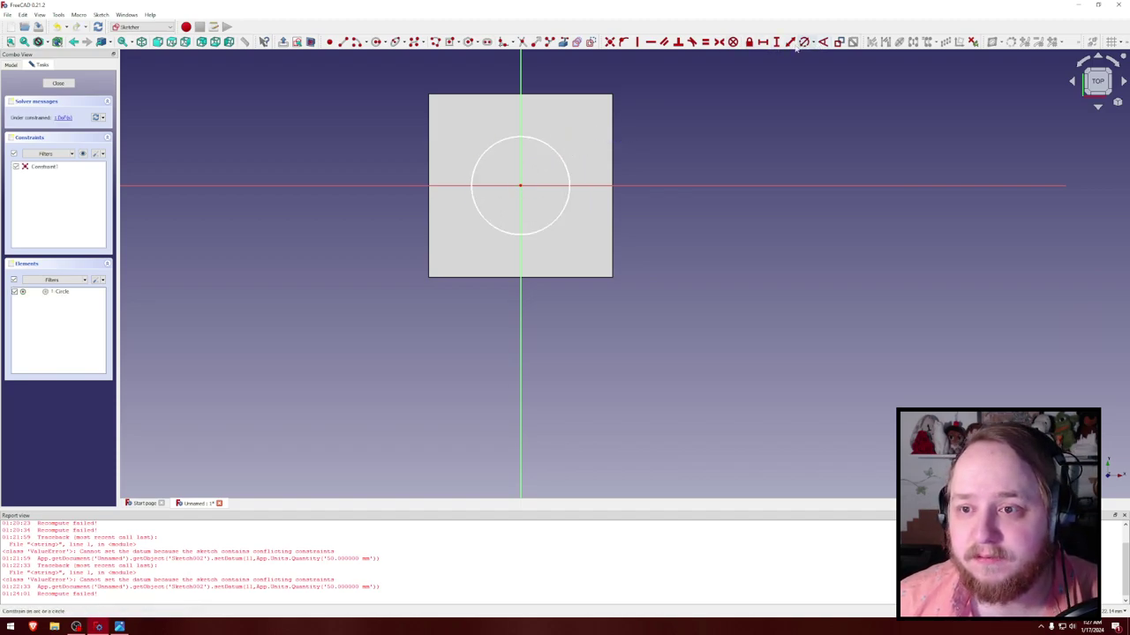
click(568, 162)
key(Return)
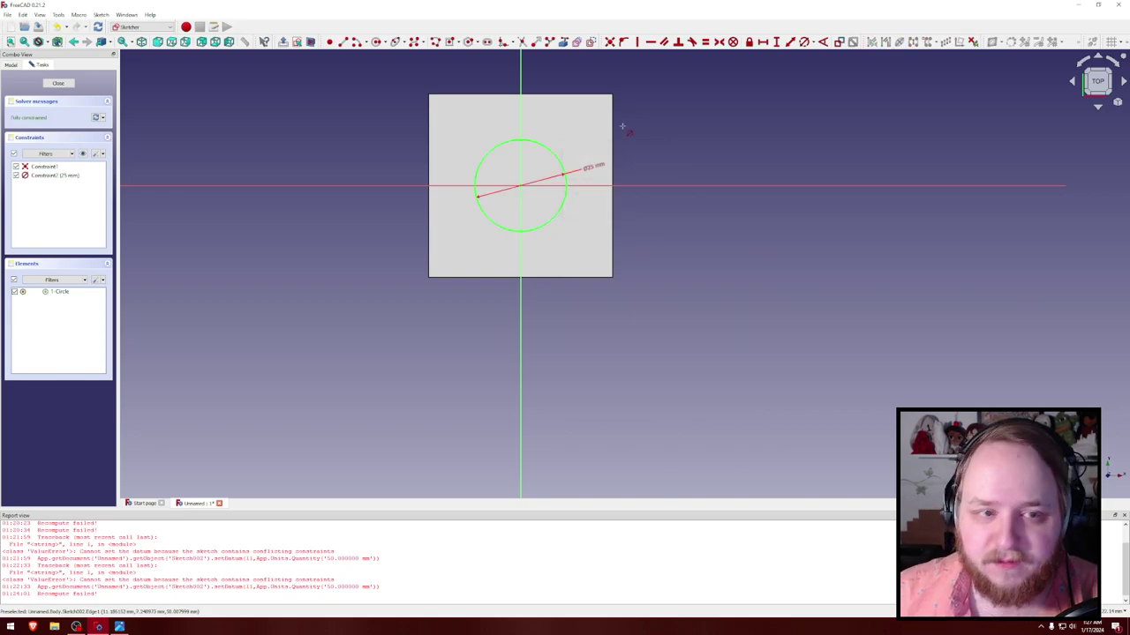
Step: Close the circle sketch and pocket it Up to face, ending at the cube's left face
click(58, 83)
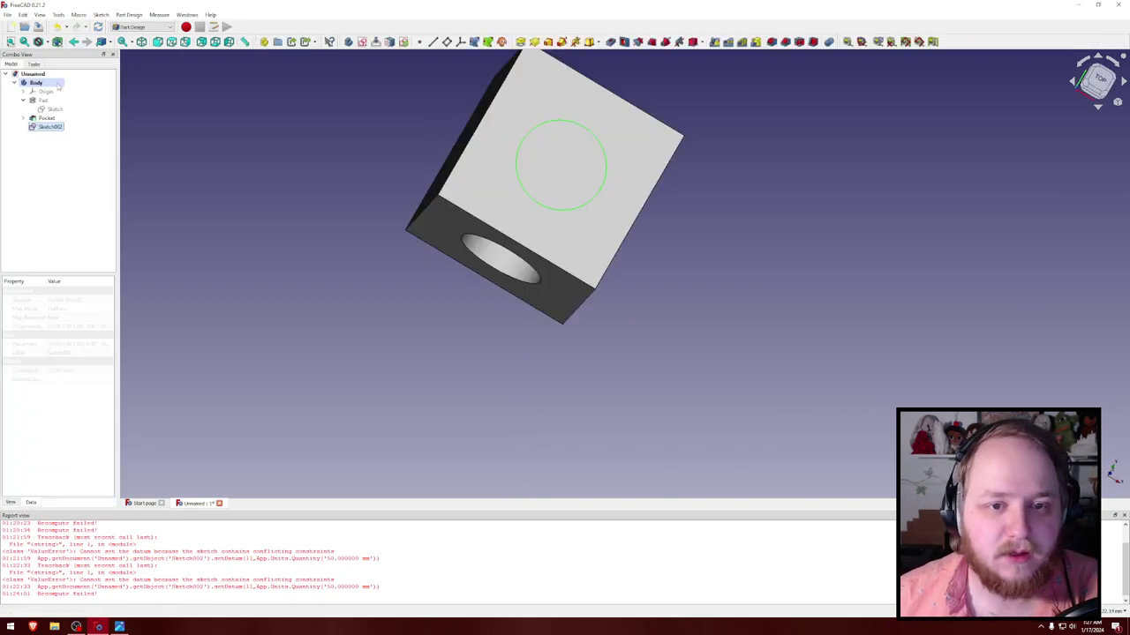
click(610, 41)
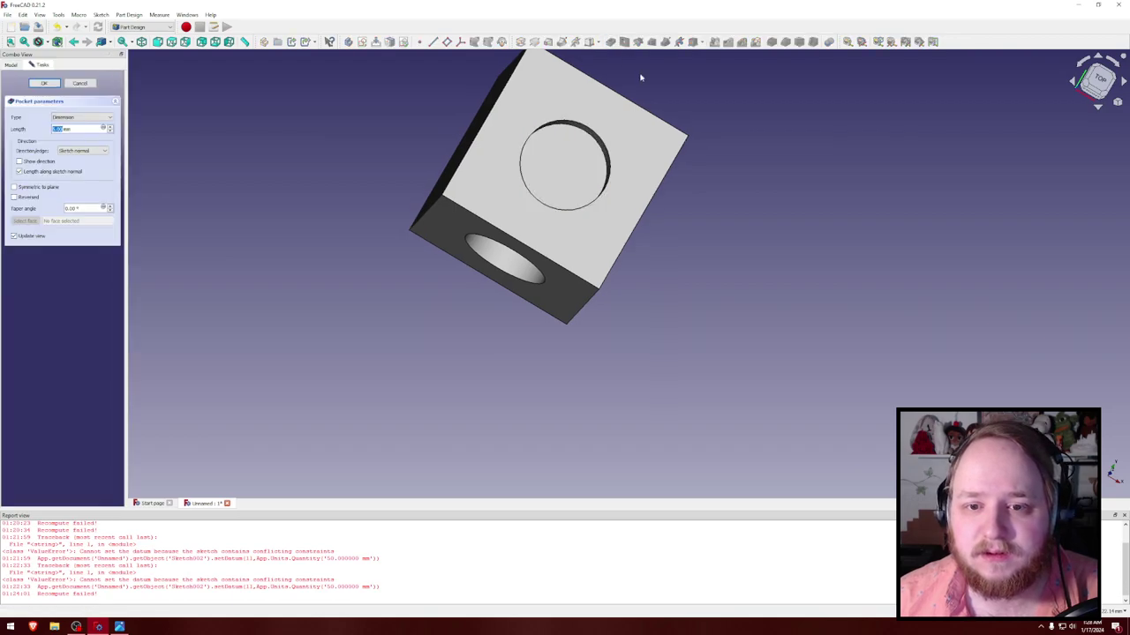
click(84, 118)
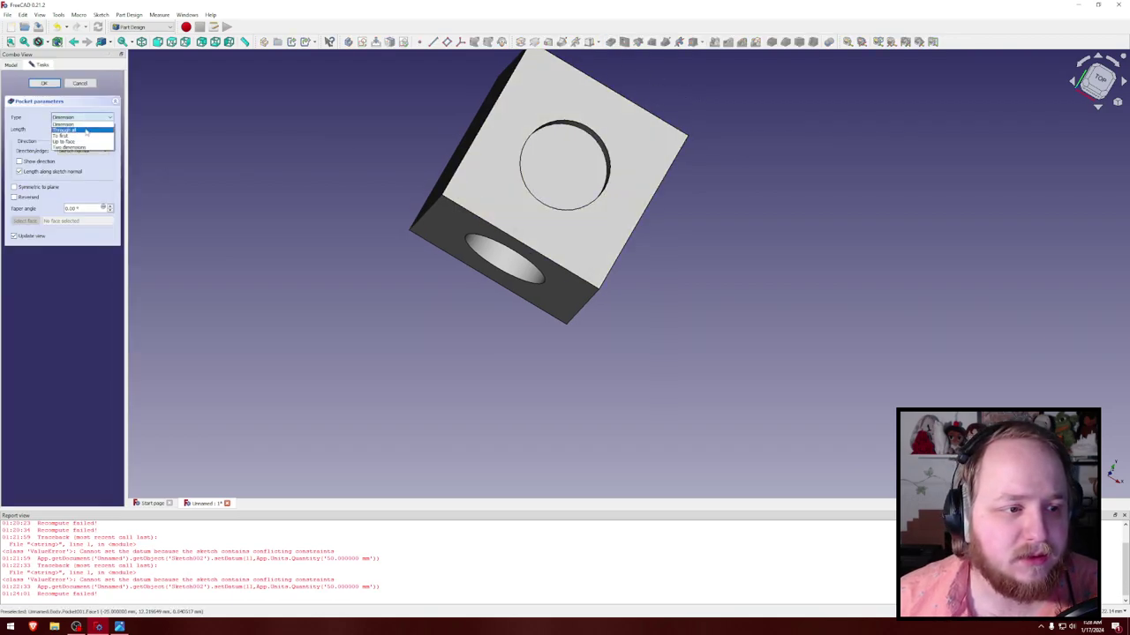
click(85, 141)
middle_drag(321, 164, 574, 327)
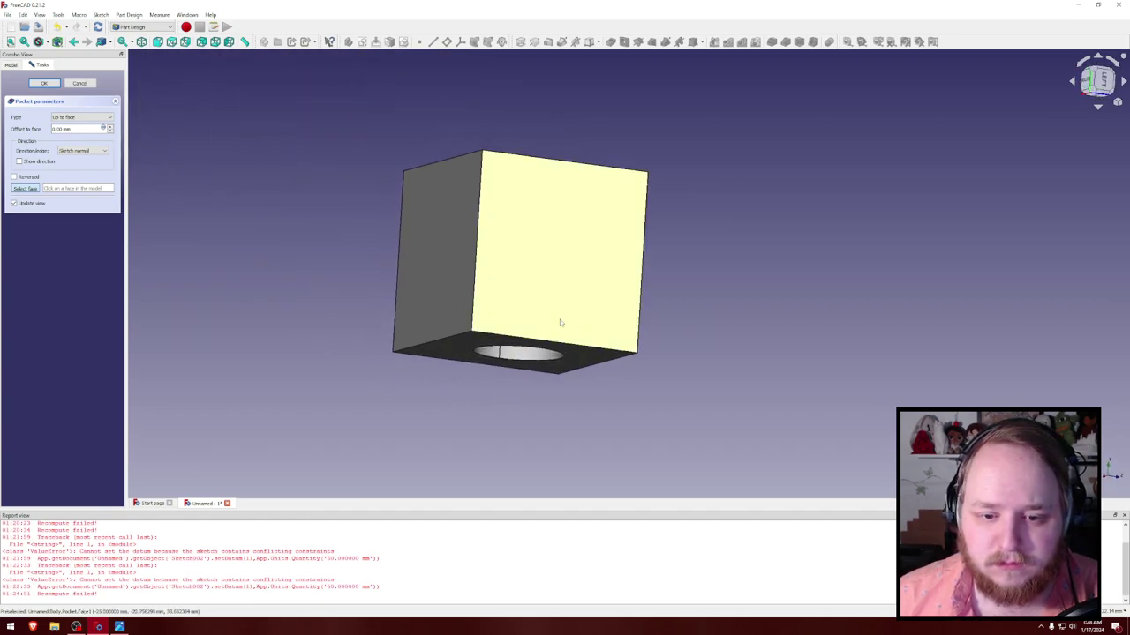
click(428, 270)
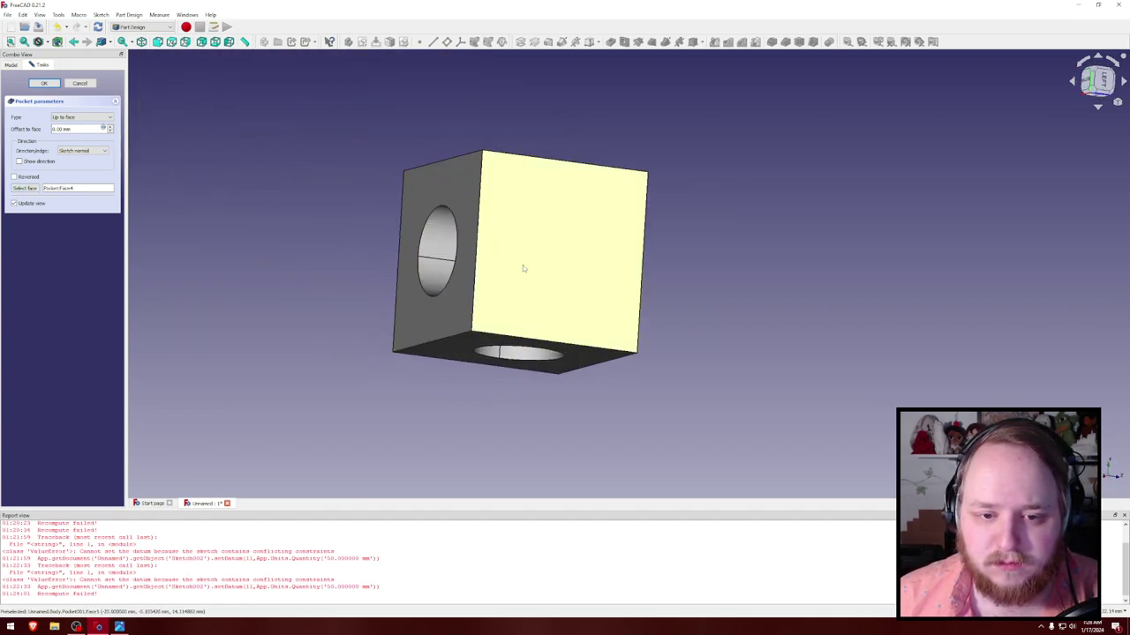
click(45, 82)
middle_drag(840, 217, 745, 316)
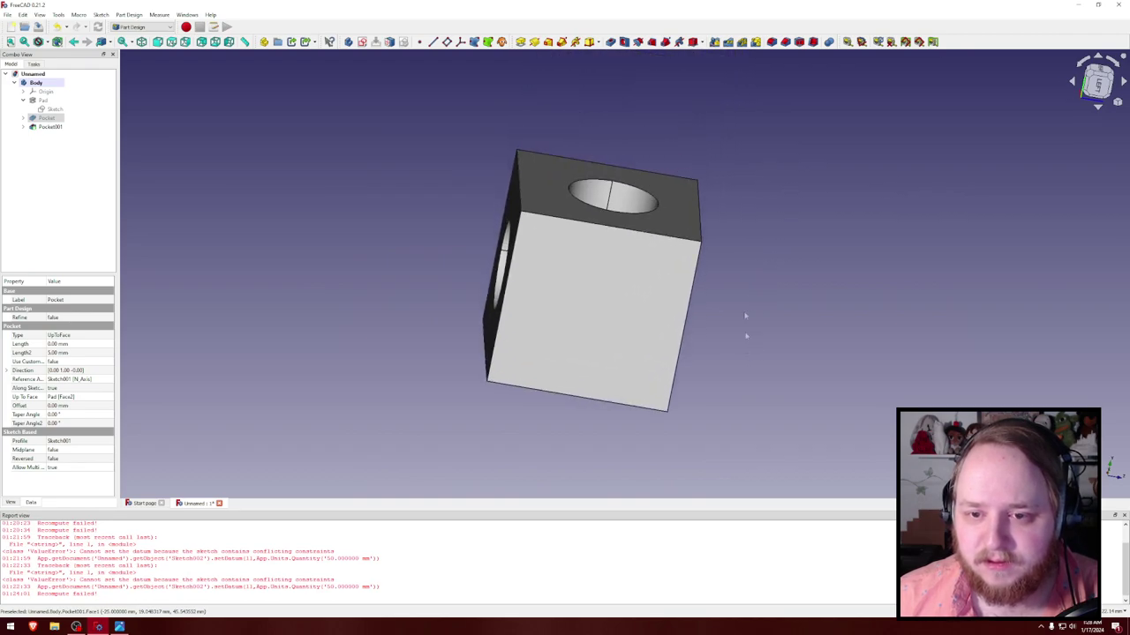
right_click(638, 252)
middle_drag(638, 253, 807, 255)
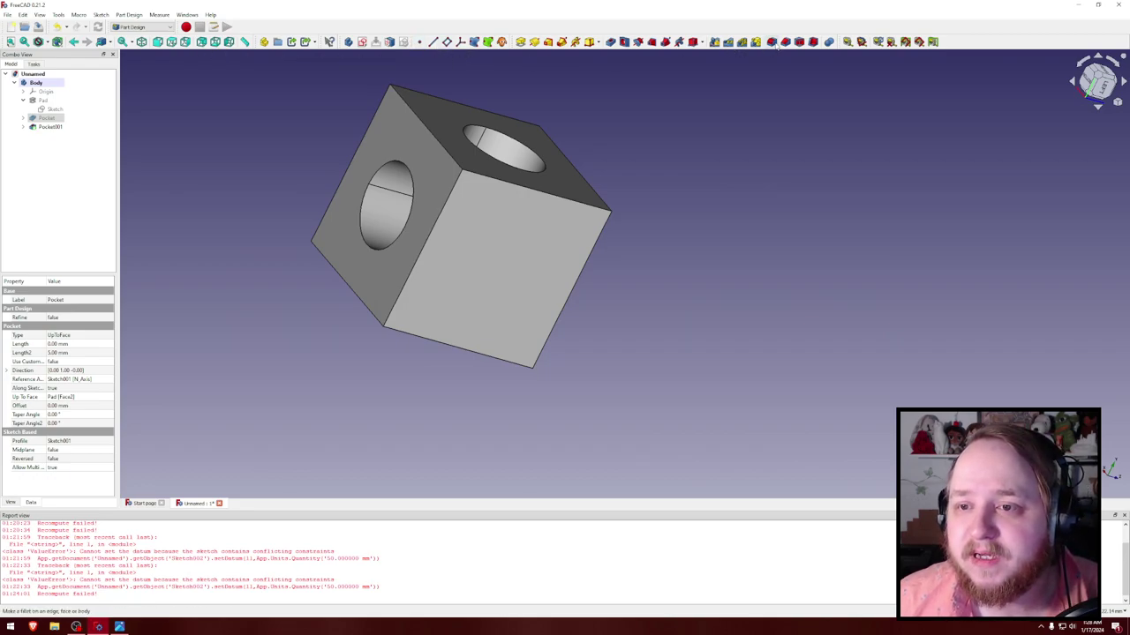
click(773, 42)
Step: Pick several cube faces for the fillet, then clear the face selection
click(396, 175)
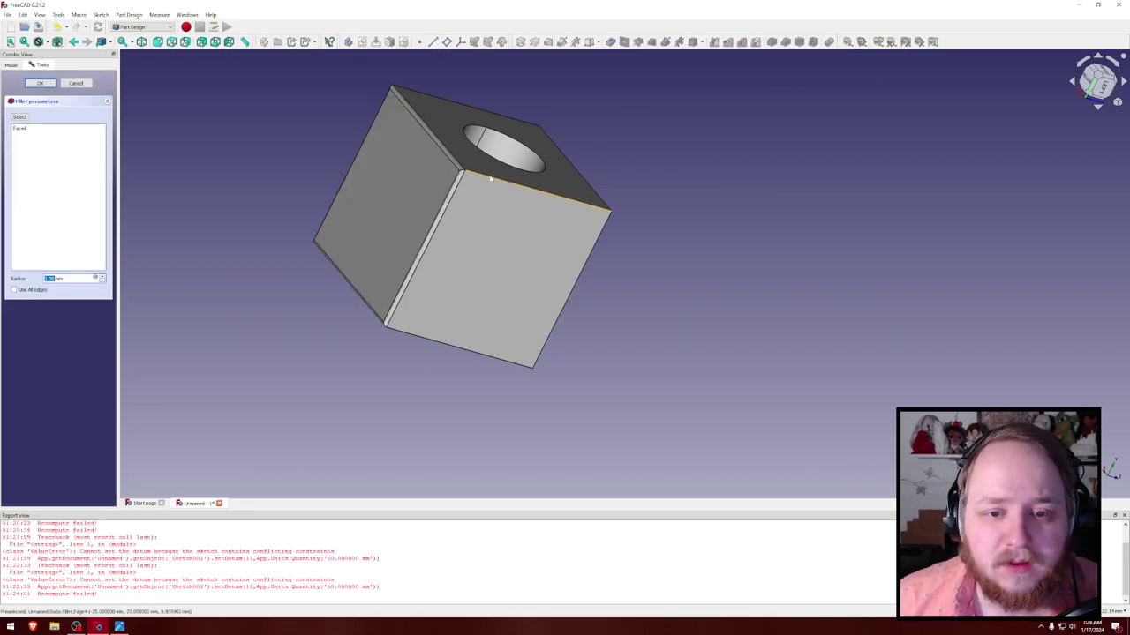
click(490, 220)
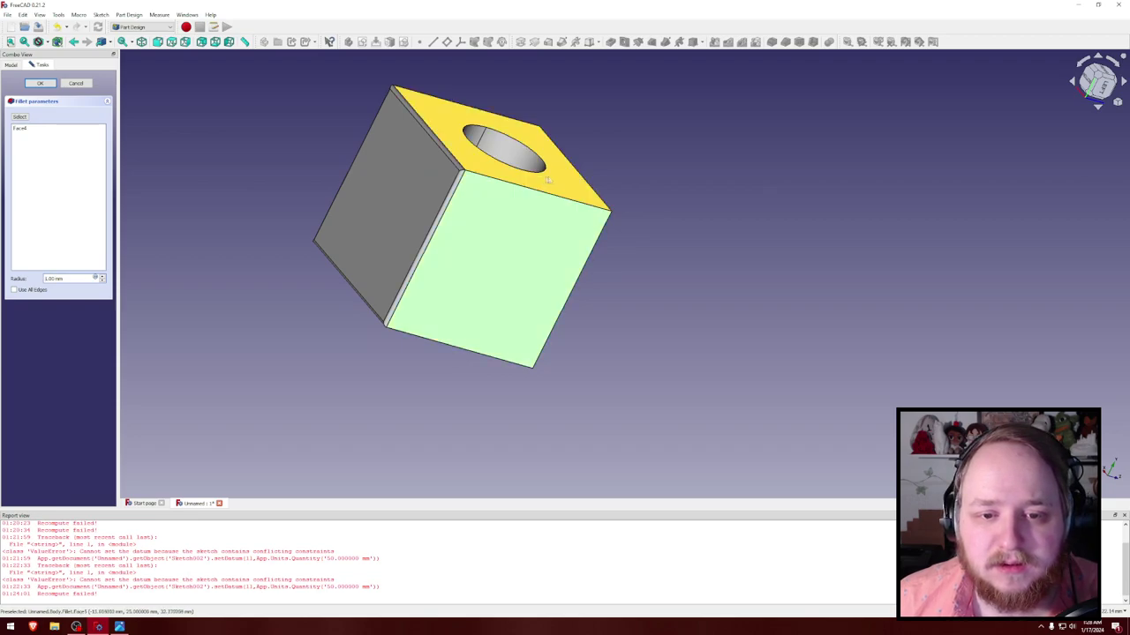
click(571, 180)
click(474, 232)
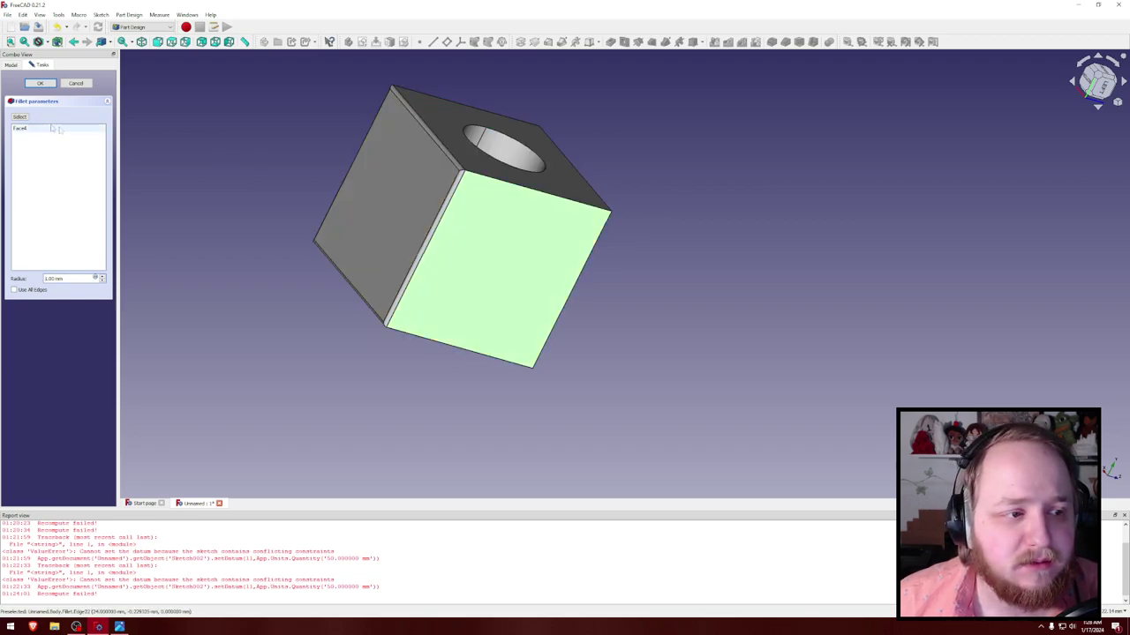
click(46, 128)
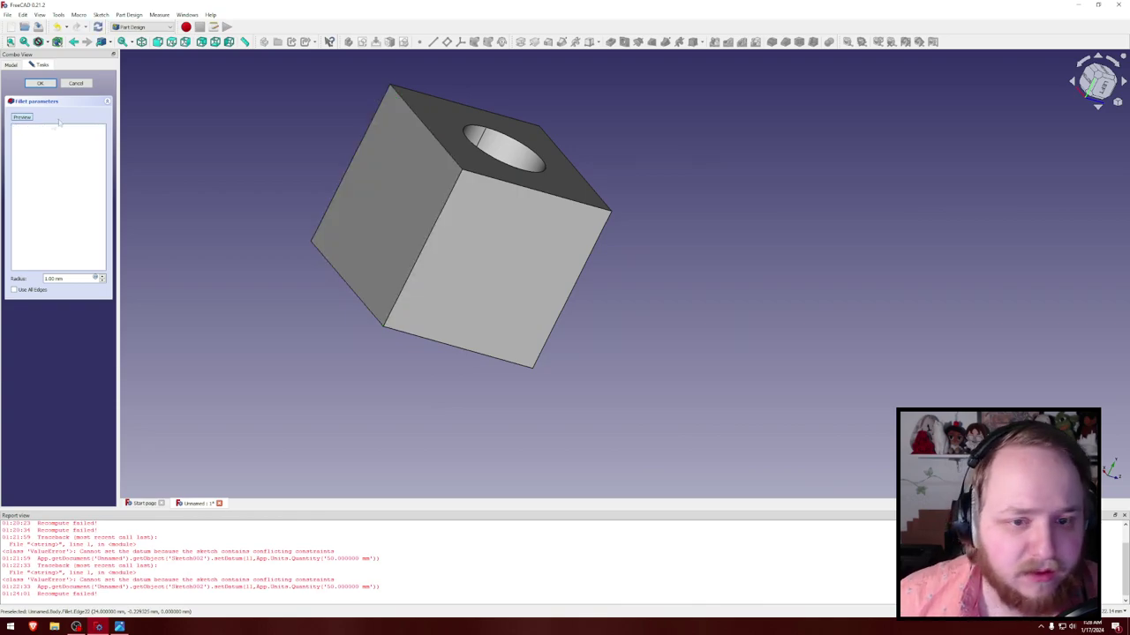
Step: Add the eight visible top, front and left cube edges to the fillet
click(453, 158)
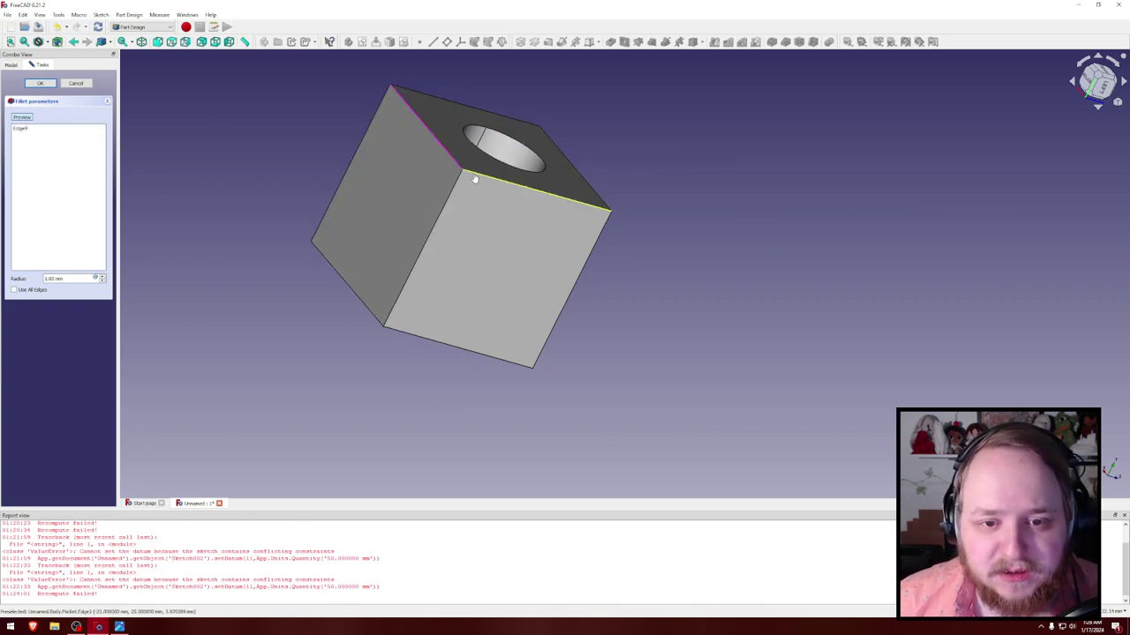
click(474, 179)
click(448, 196)
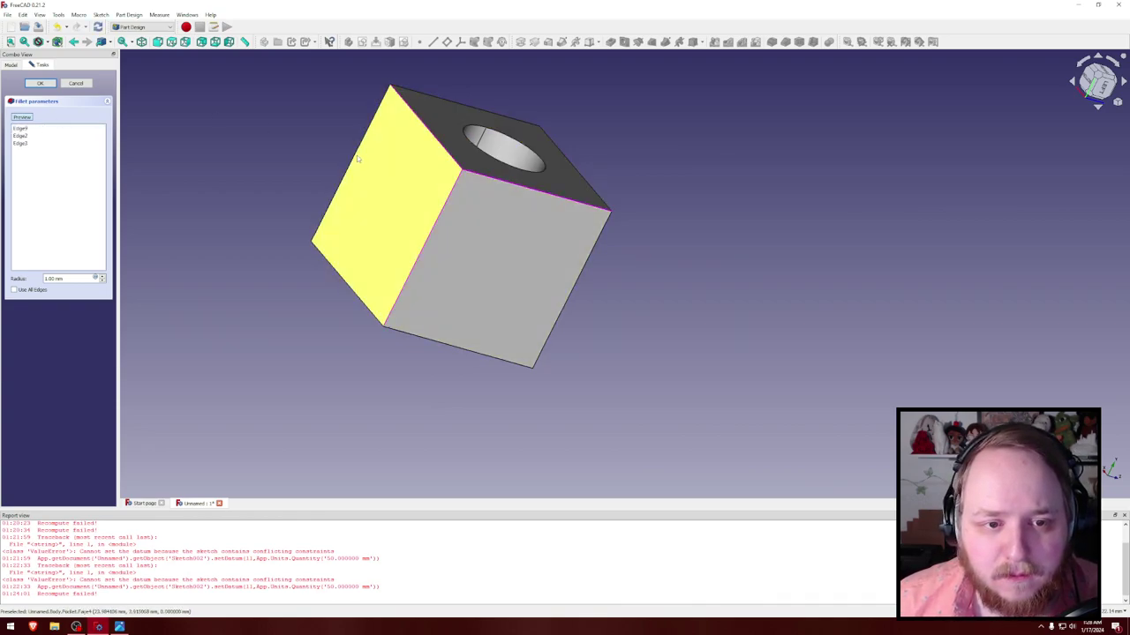
click(345, 281)
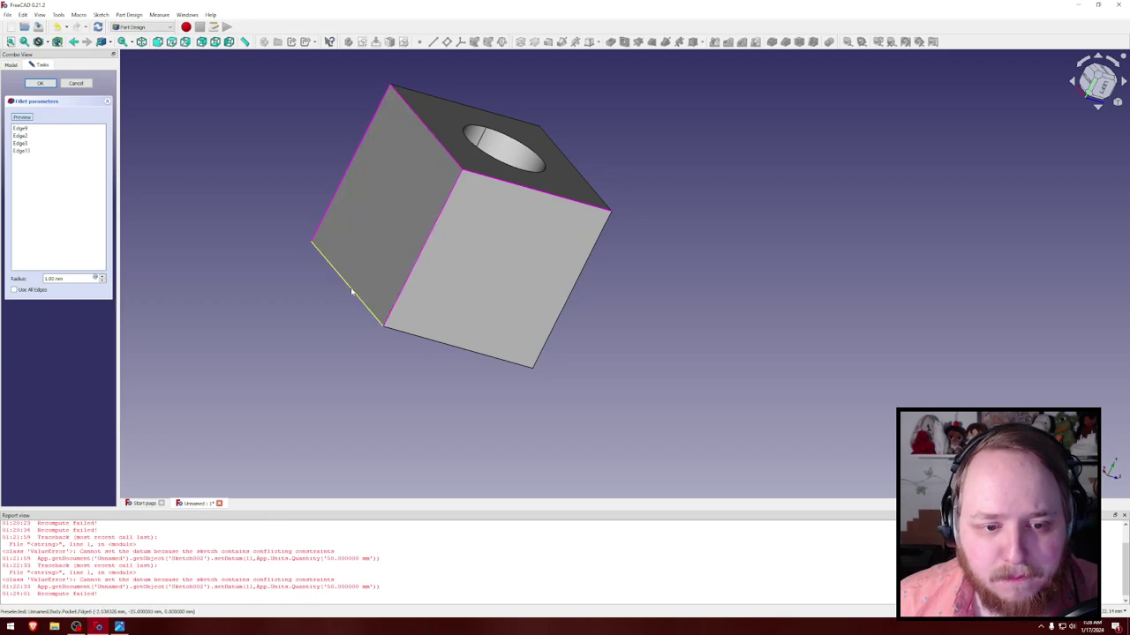
click(420, 341)
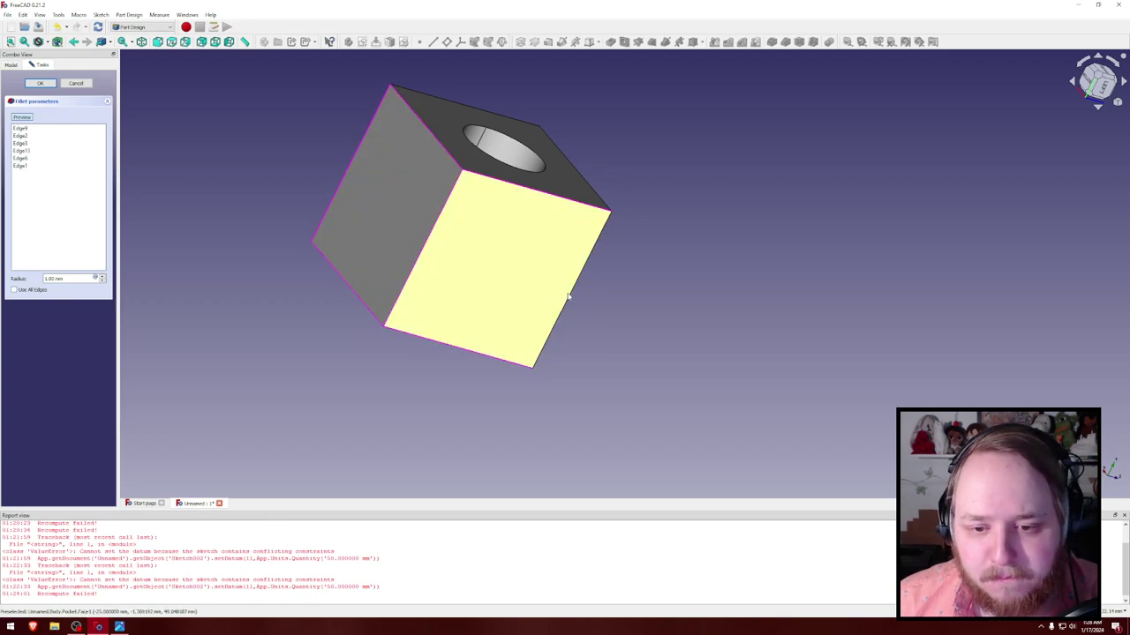
click(571, 300)
click(586, 183)
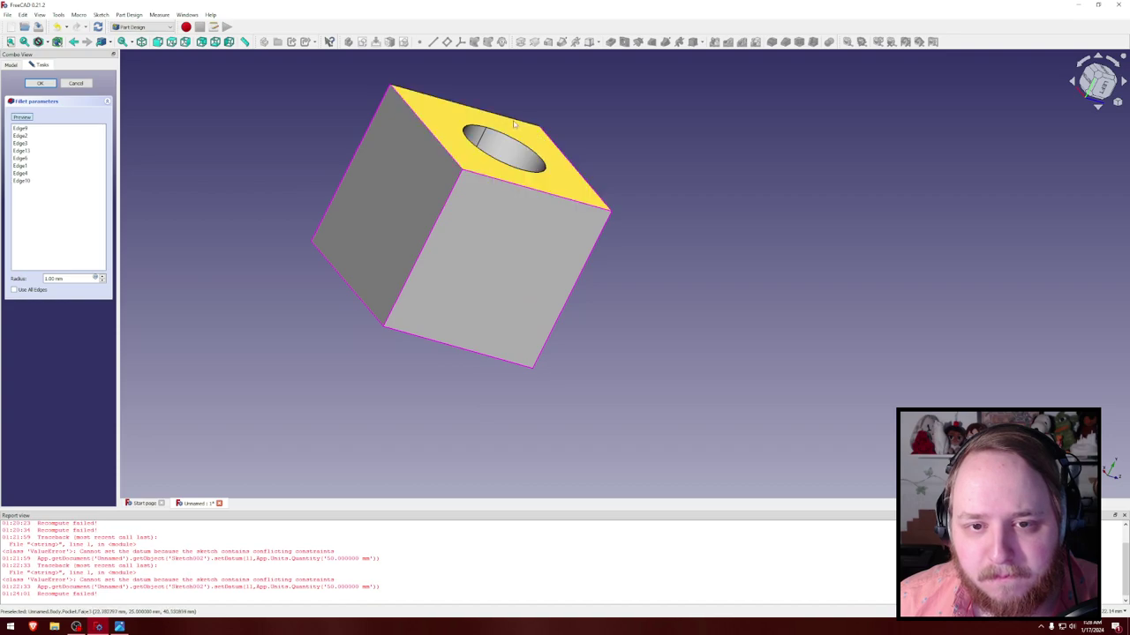
click(516, 124)
Step: Add the remaining bottom and right edges, removing an accidentally picked face
middle_drag(661, 285, 617, 320)
click(610, 352)
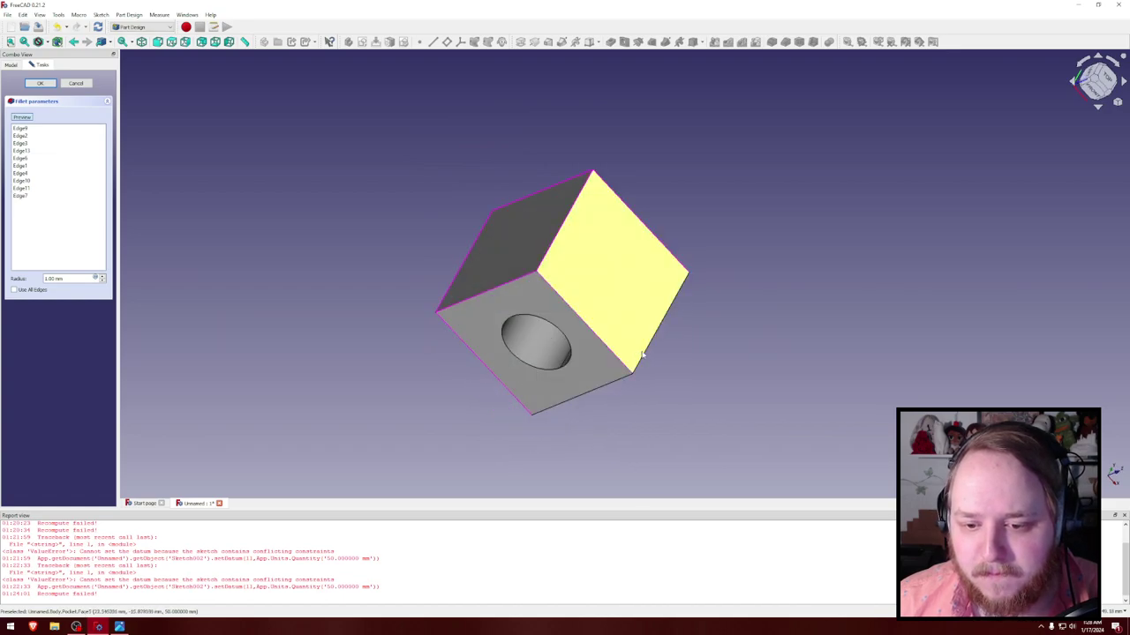
click(644, 359)
click(618, 370)
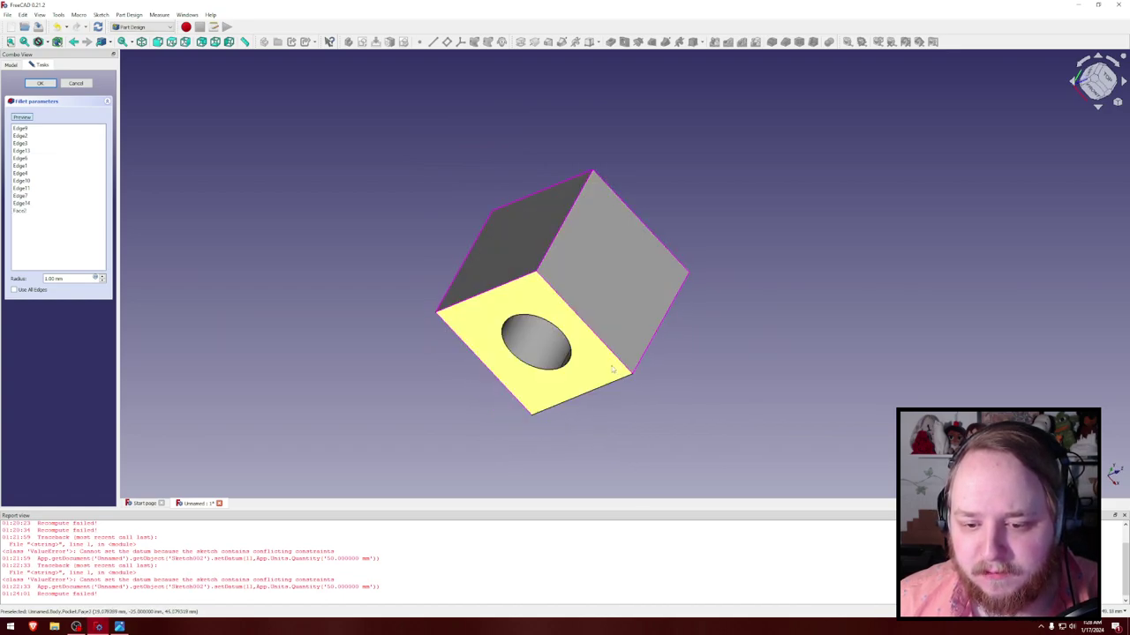
click(621, 376)
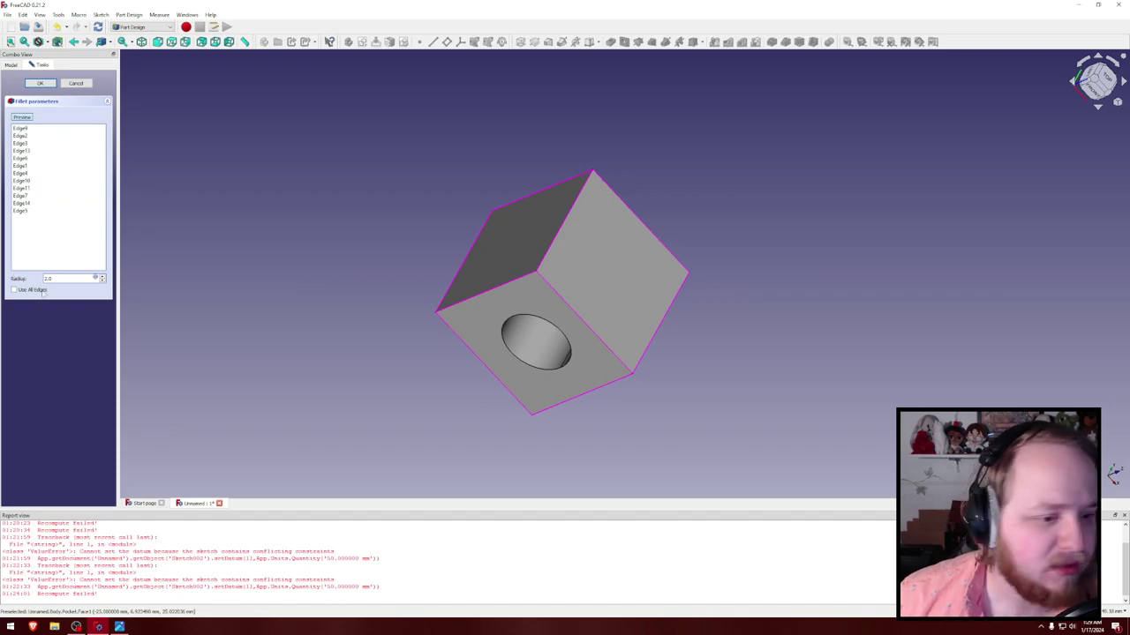
click(42, 83)
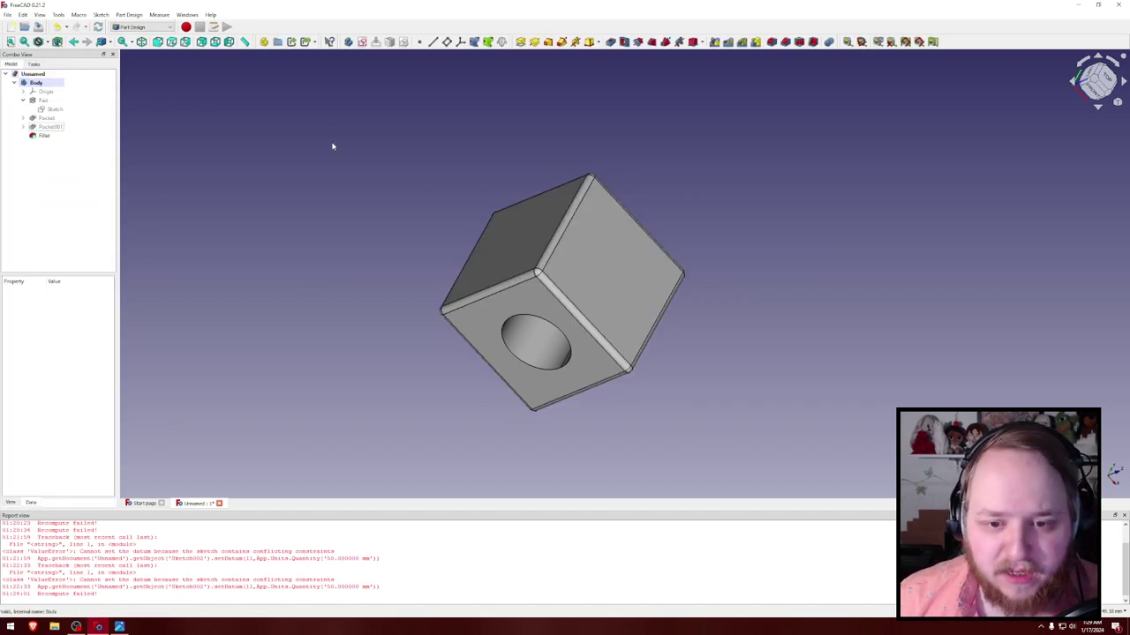
right_click(423, 173)
right_click(697, 181)
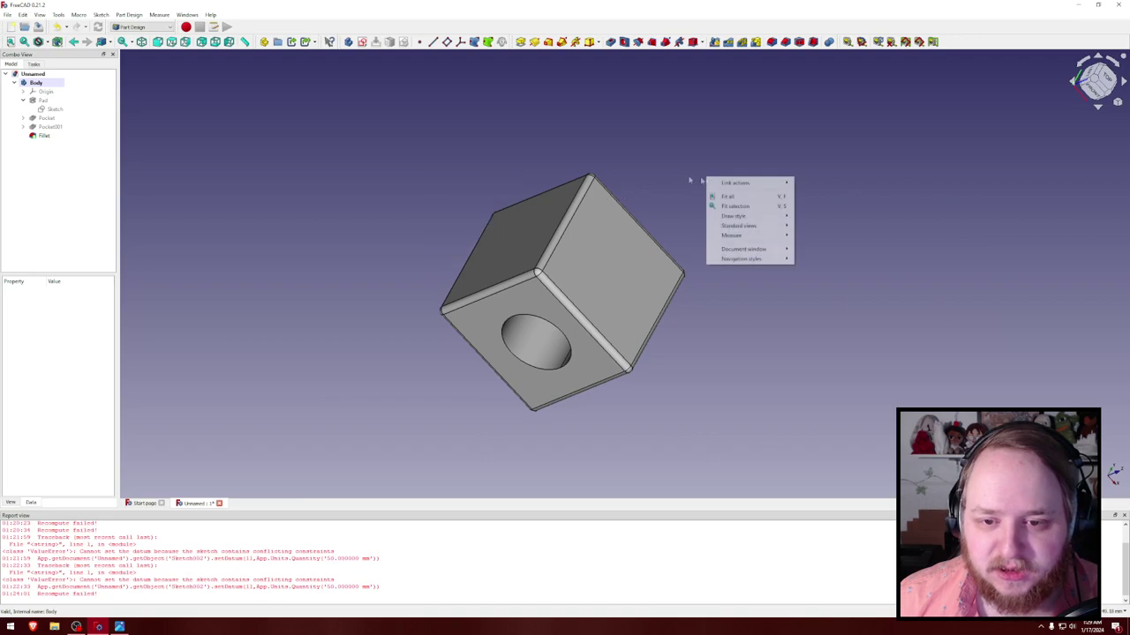
click(641, 162)
right_drag(640, 162, 740, 205)
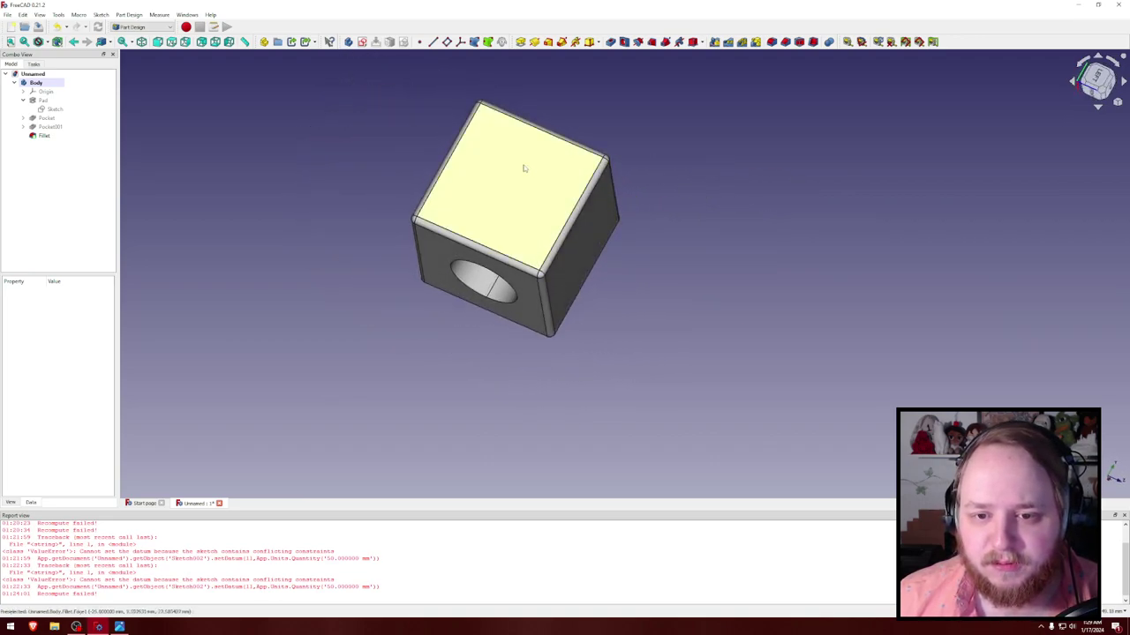
middle_drag(529, 173, 630, 250)
right_drag(630, 251, 447, 303)
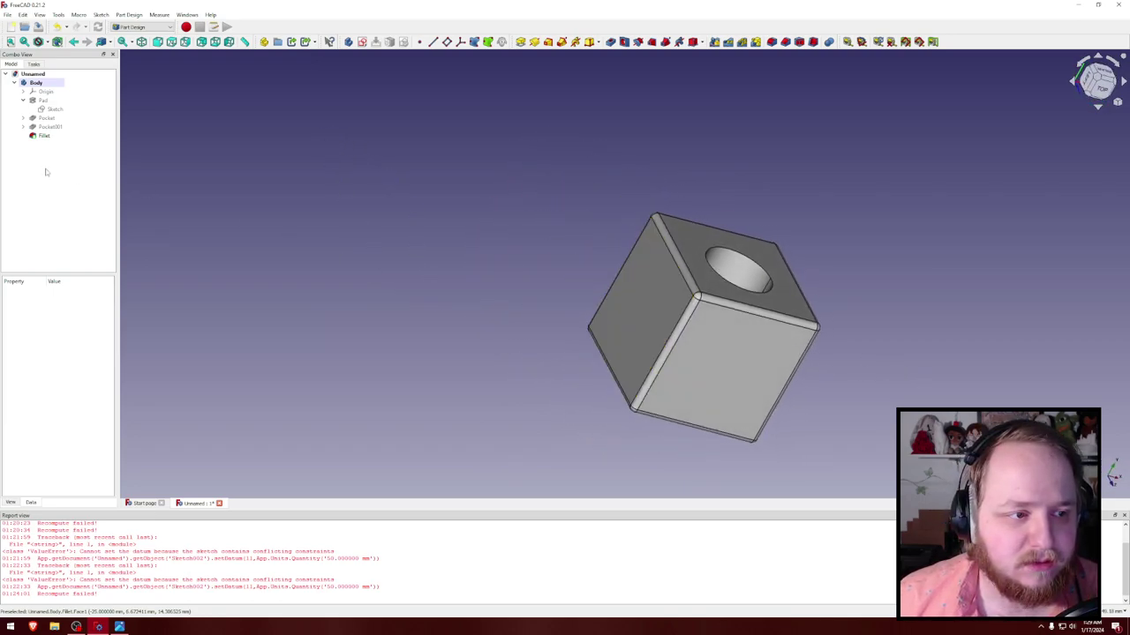
click(48, 126)
click(44, 118)
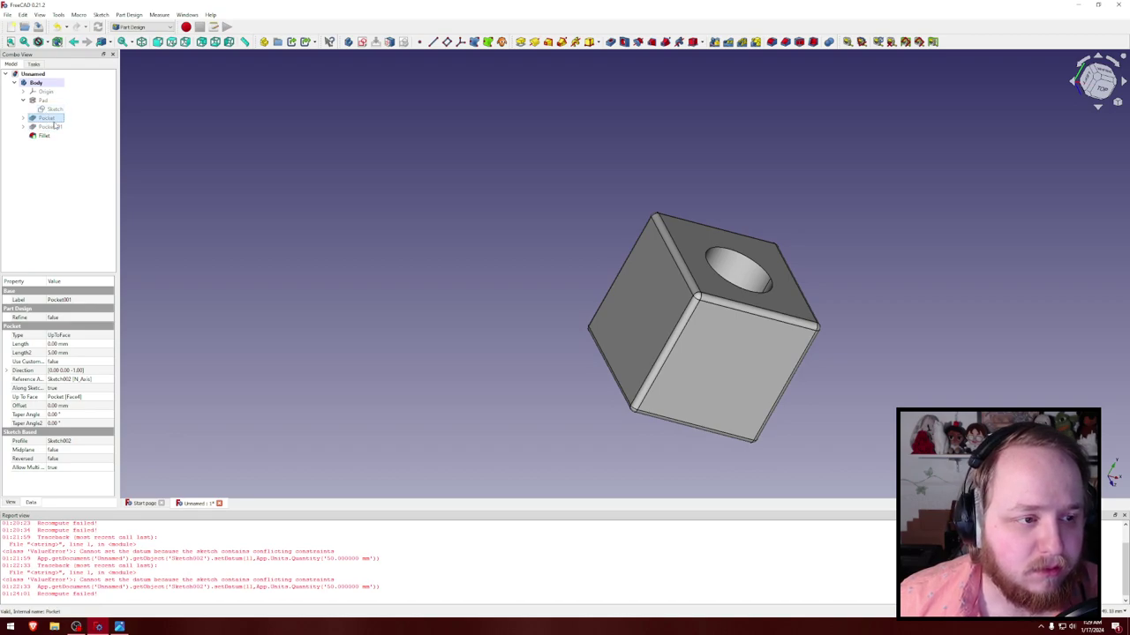
click(23, 127)
click(23, 118)
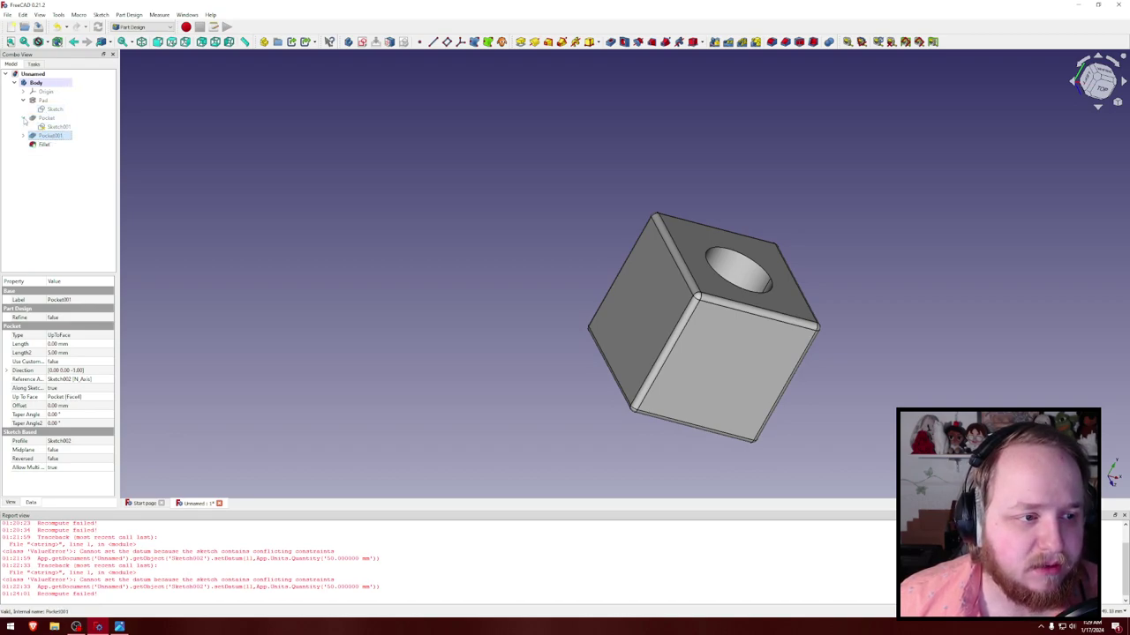
click(26, 128)
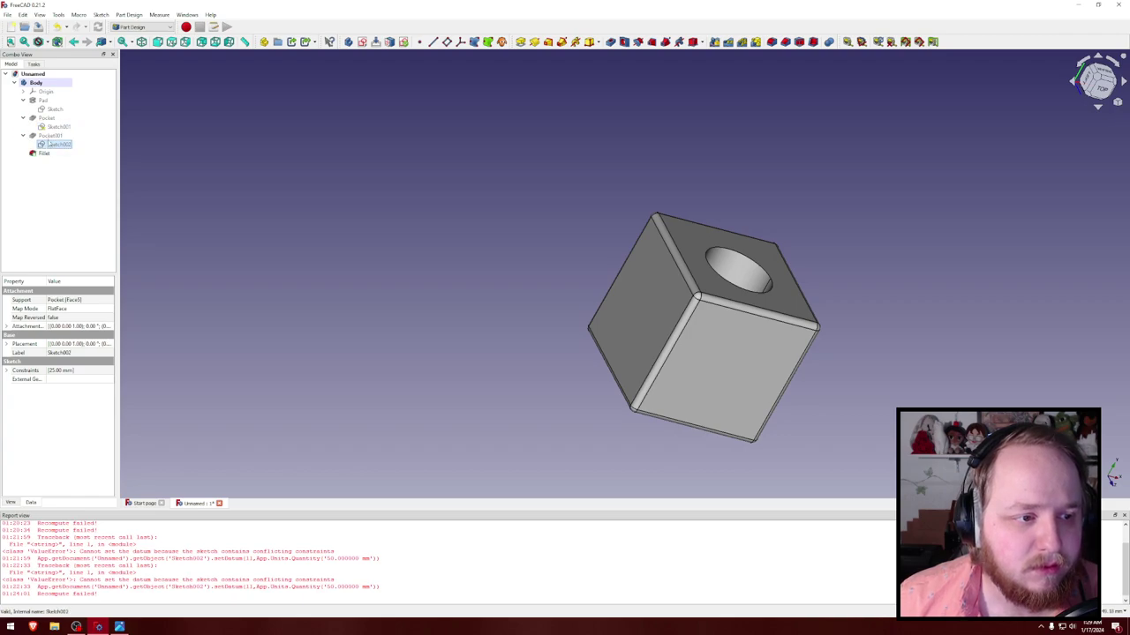
right_click(49, 128)
click(81, 133)
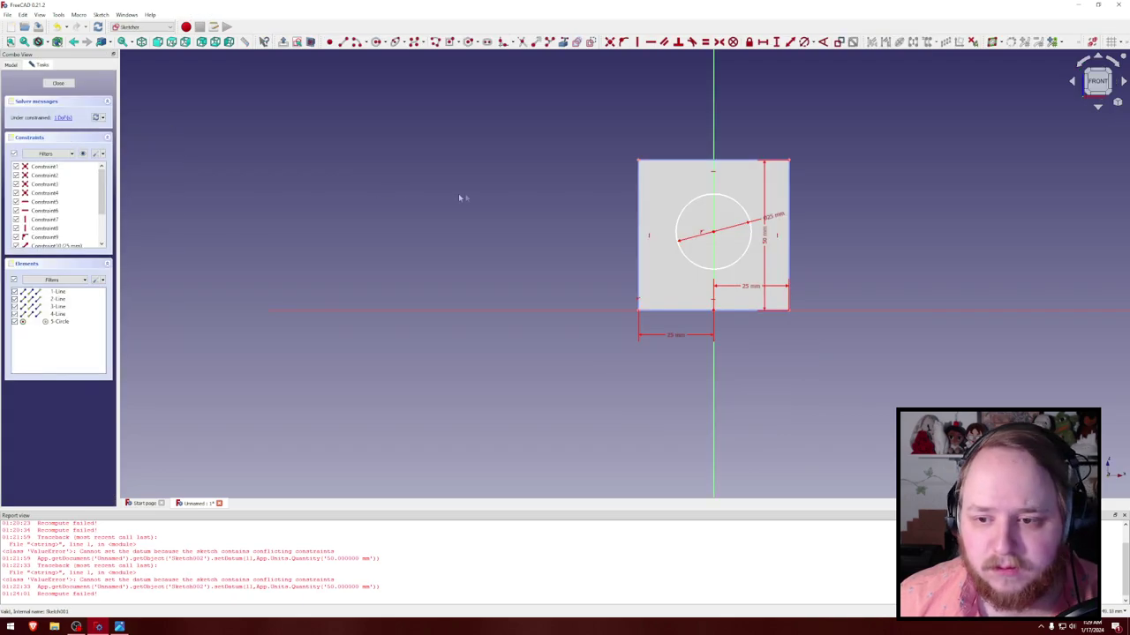
right_click(527, 175)
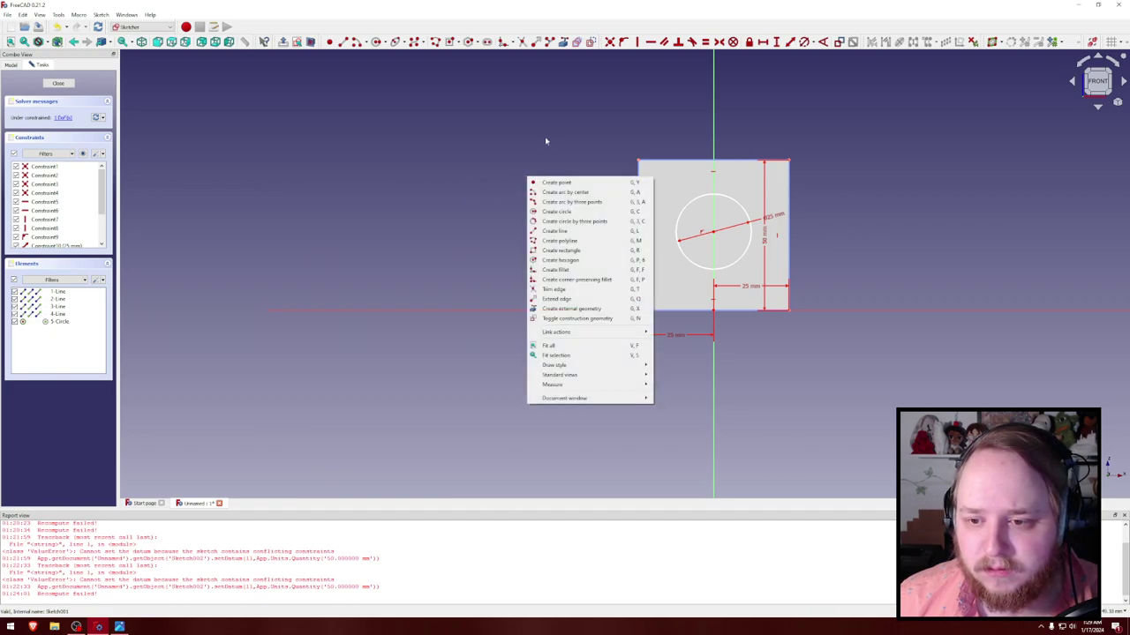
mouse_move(545, 138)
middle_down()
mouse_move(643, 210)
mouse_move(574, 116)
mouse_move(559, 141)
mouse_move(557, 129)
mouse_move(559, 143)
mouse_move(55, 60)
middle_up()
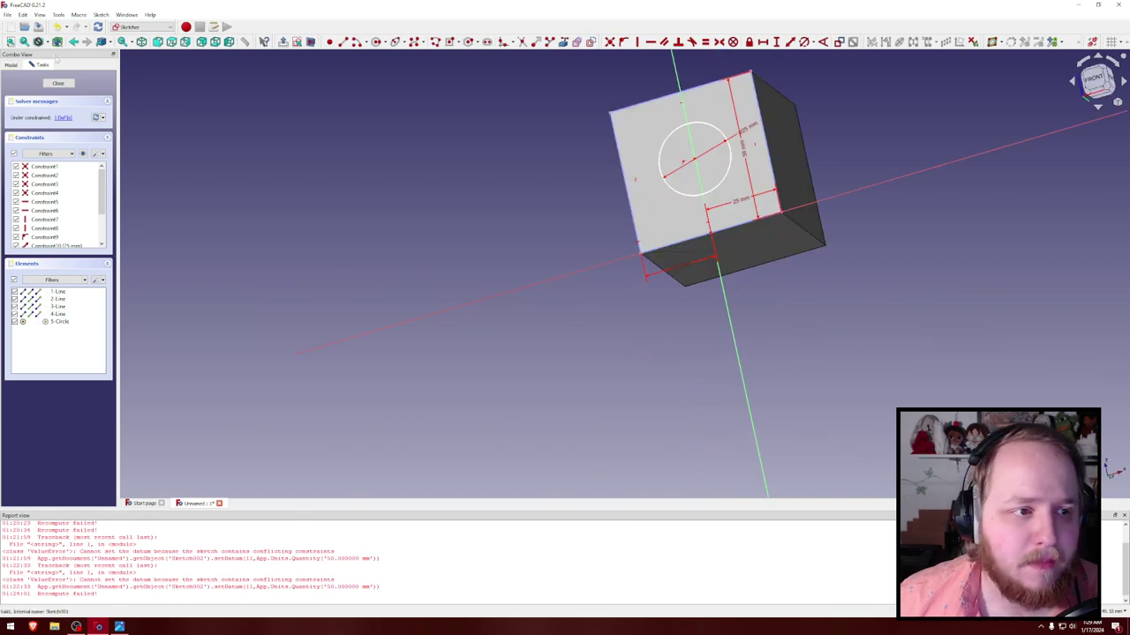
click(60, 83)
right_click(496, 205)
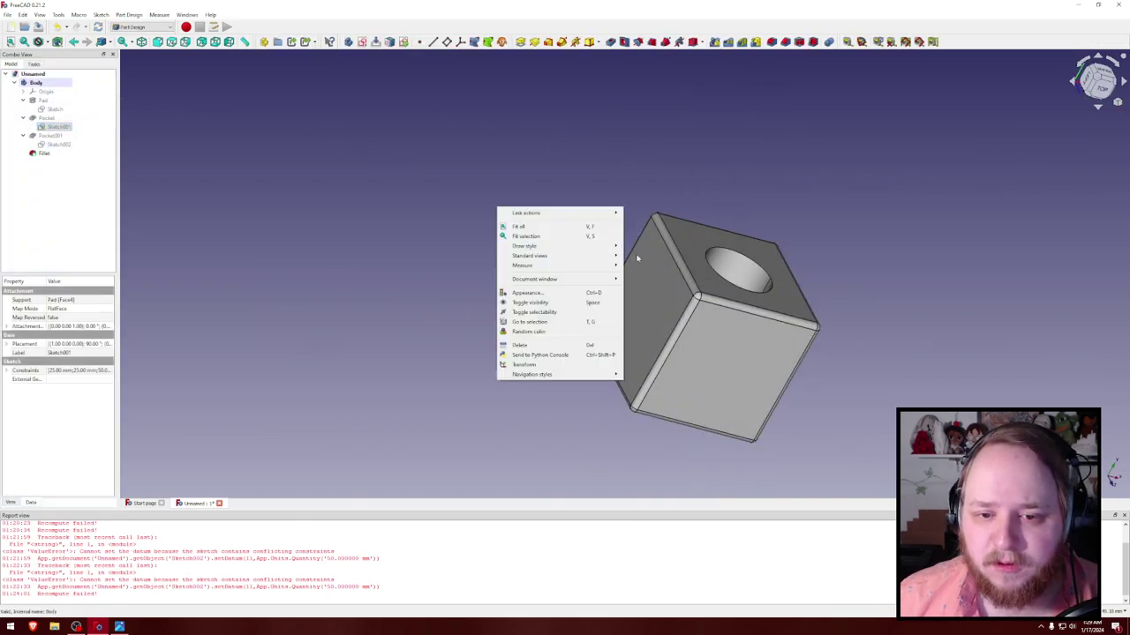
middle_drag(496, 205, 122, 130)
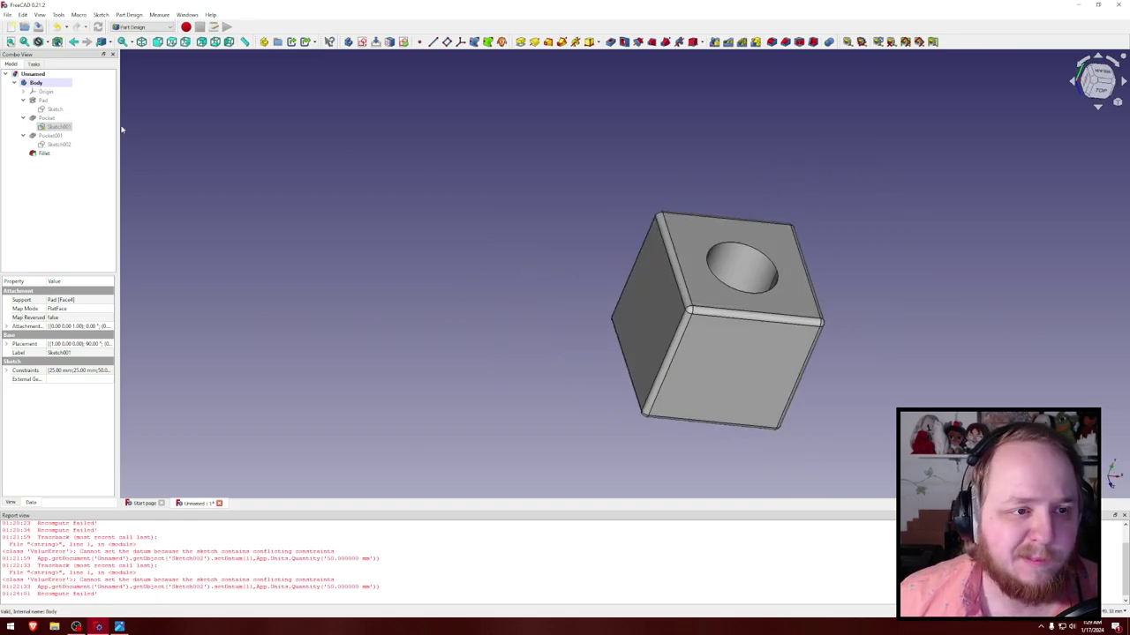
right_click(66, 126)
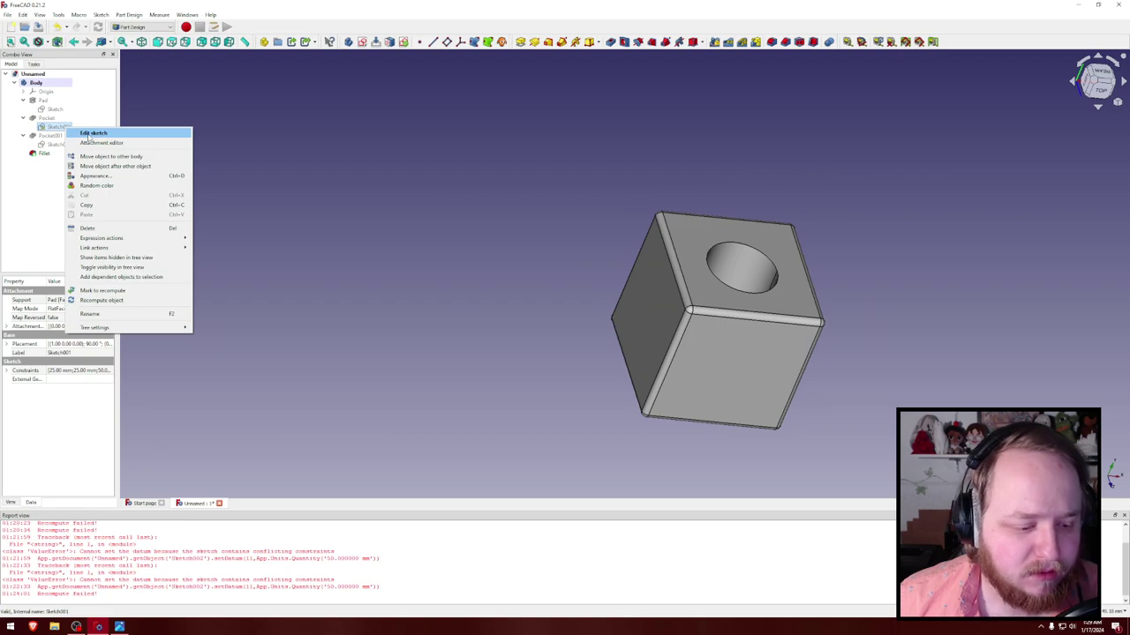
click(89, 133)
mouse_move(598, 184)
middle_down()
mouse_move(648, 147)
mouse_move(588, 168)
mouse_move(587, 185)
mouse_move(608, 184)
mouse_move(626, 173)
mouse_move(595, 185)
mouse_move(527, 171)
mouse_move(620, 195)
mouse_move(605, 179)
mouse_move(599, 188)
middle_up()
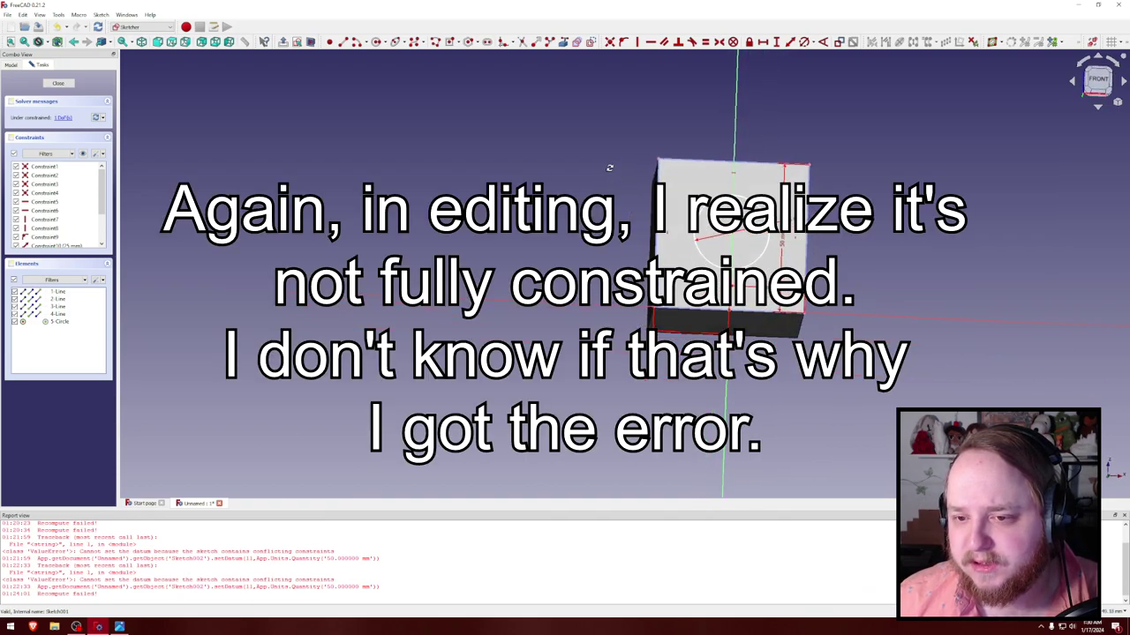
mouse_move(609, 168)
middle_down()
mouse_move(614, 123)
mouse_move(609, 183)
middle_up()
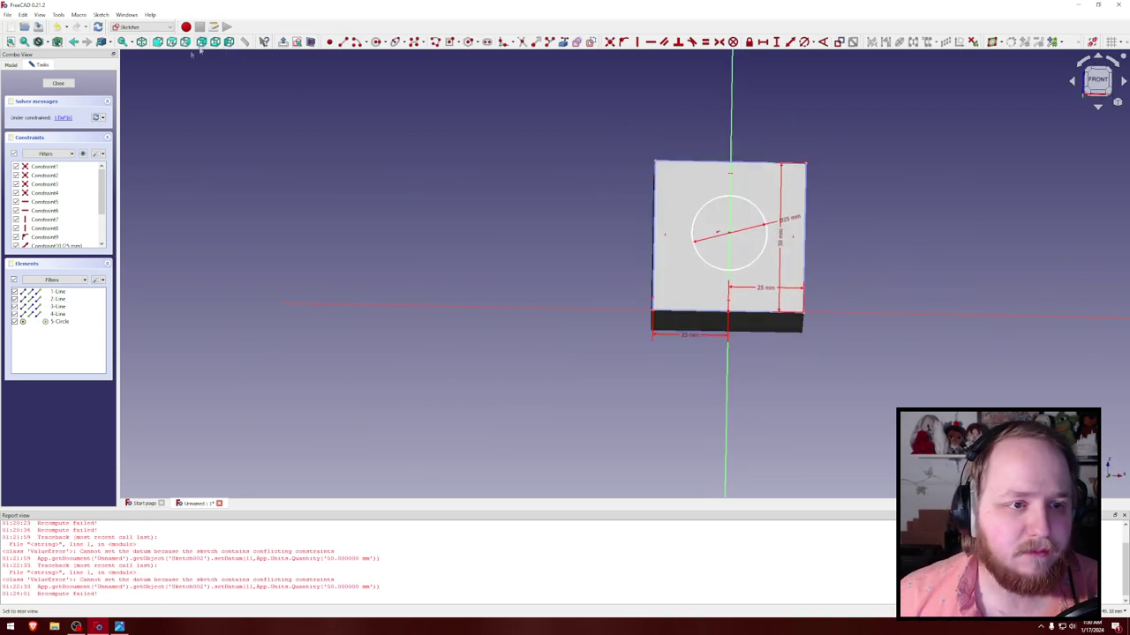
click(59, 84)
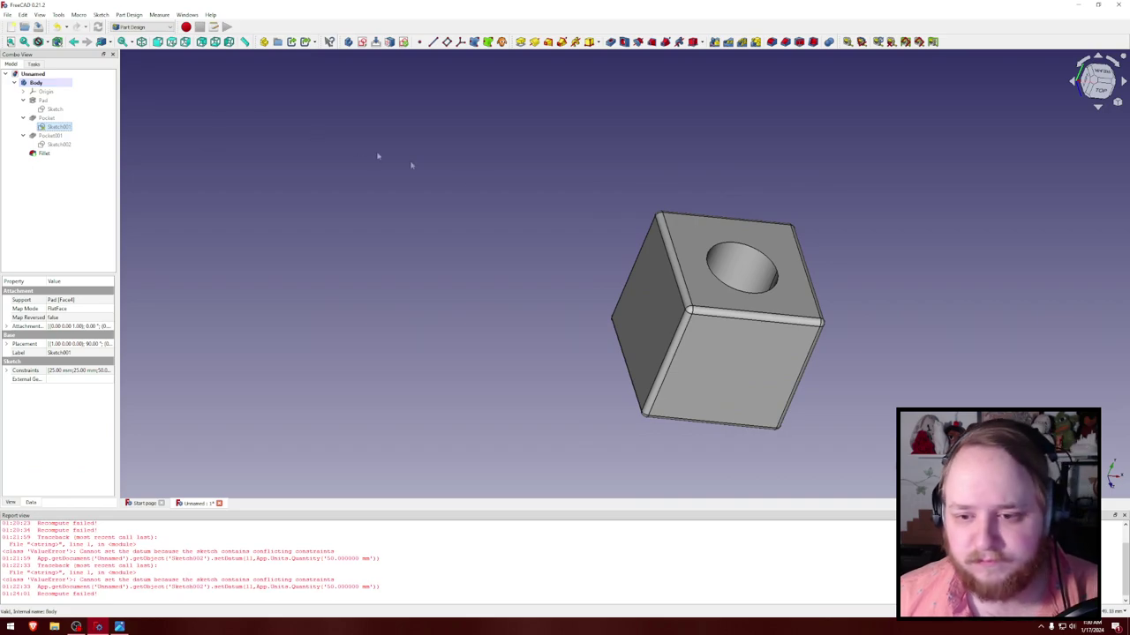
right_click(599, 188)
middle_drag(547, 227, 549, 140)
middle_drag(559, 331, 482, 232)
middle_drag(239, 177, 459, 240)
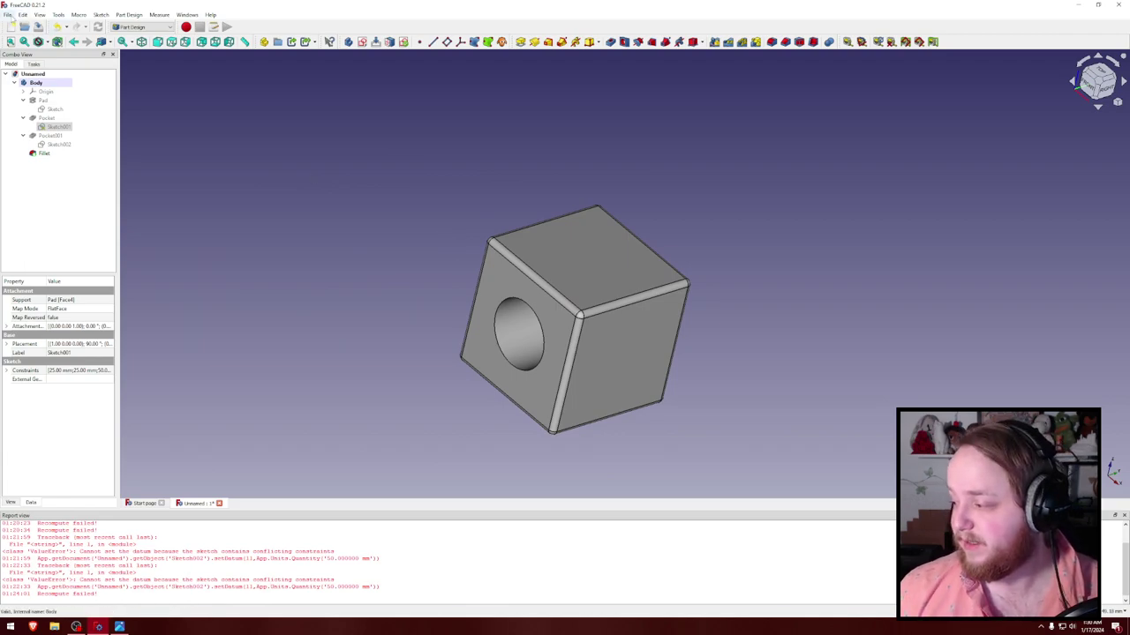
click(7, 15)
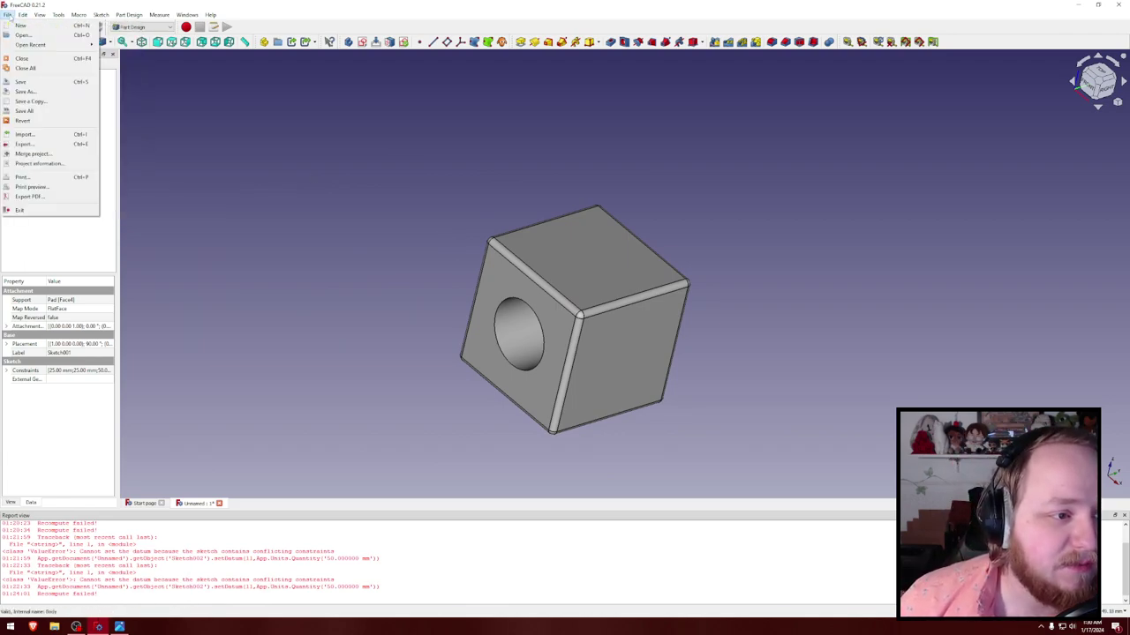
Step: Start the export, leaving the file type at 3D Manufacturing Format
click(39, 145)
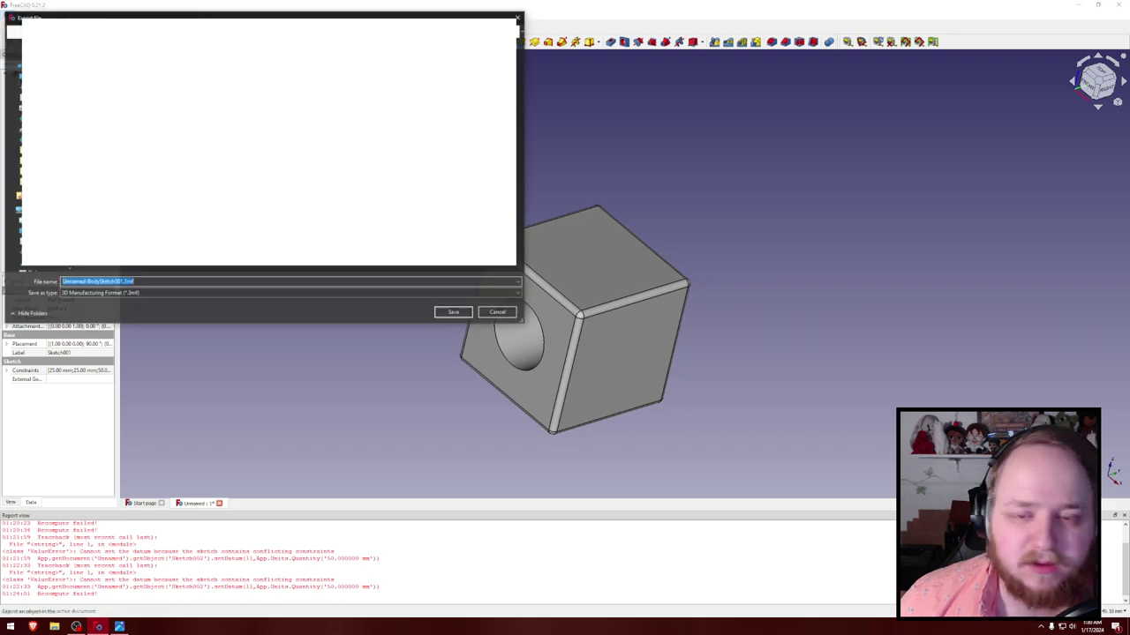
click(153, 294)
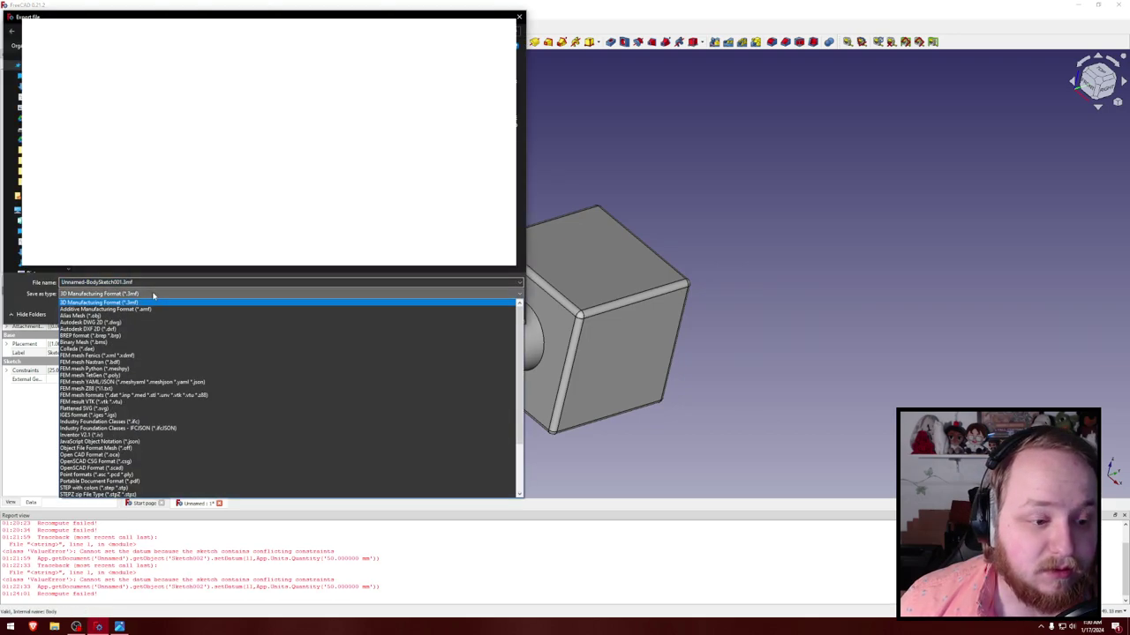
click(153, 297)
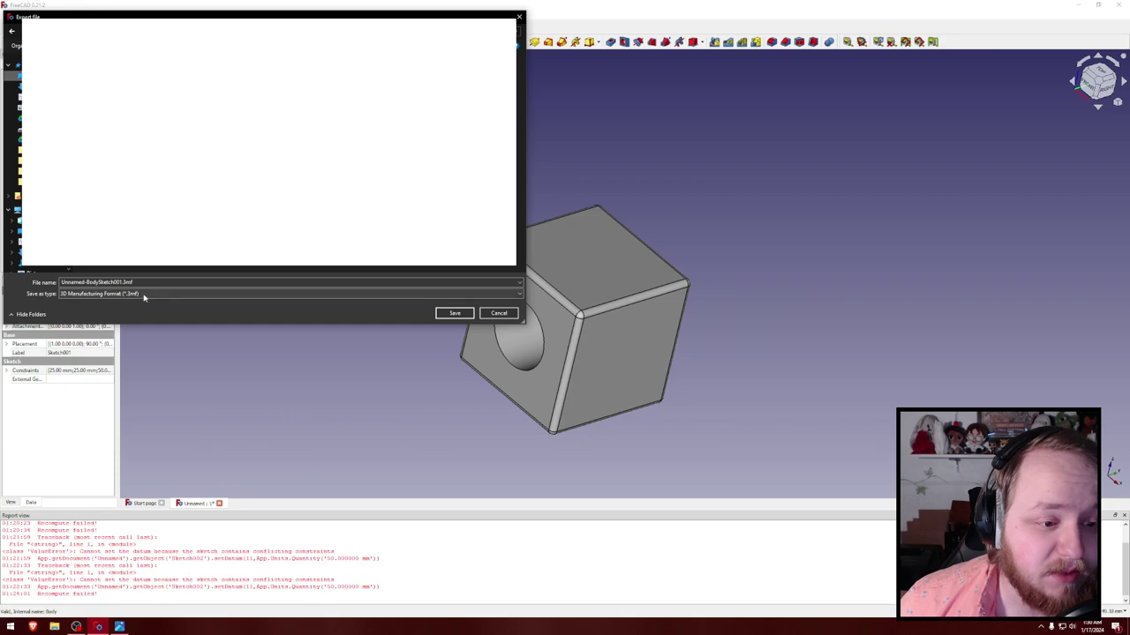
click(153, 294)
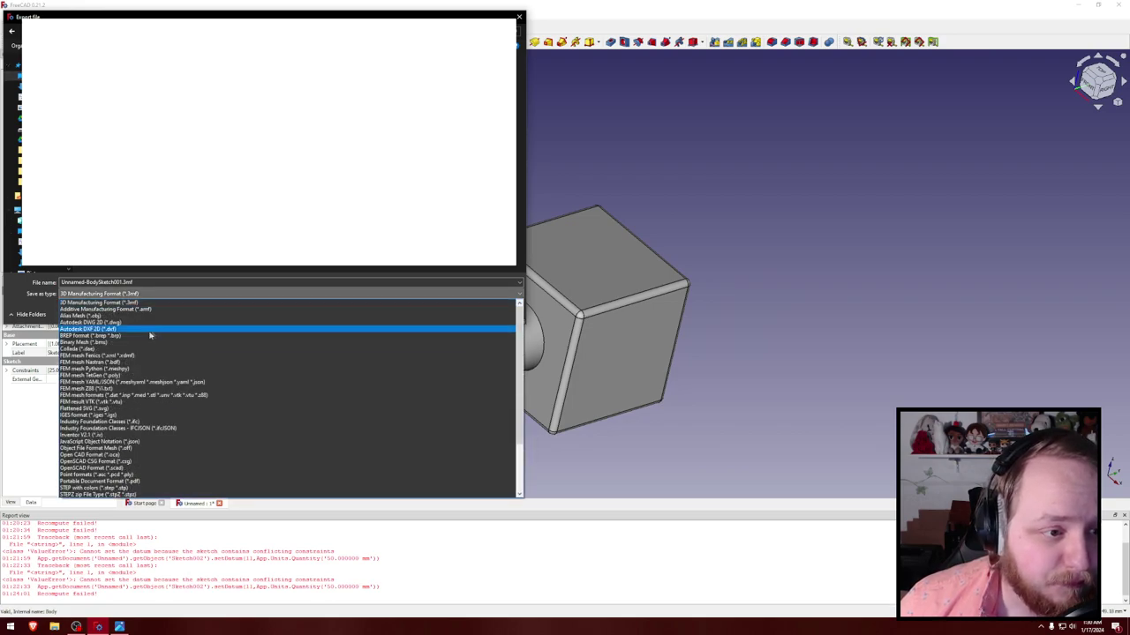
click(98, 303)
text(RMMZ script calls)
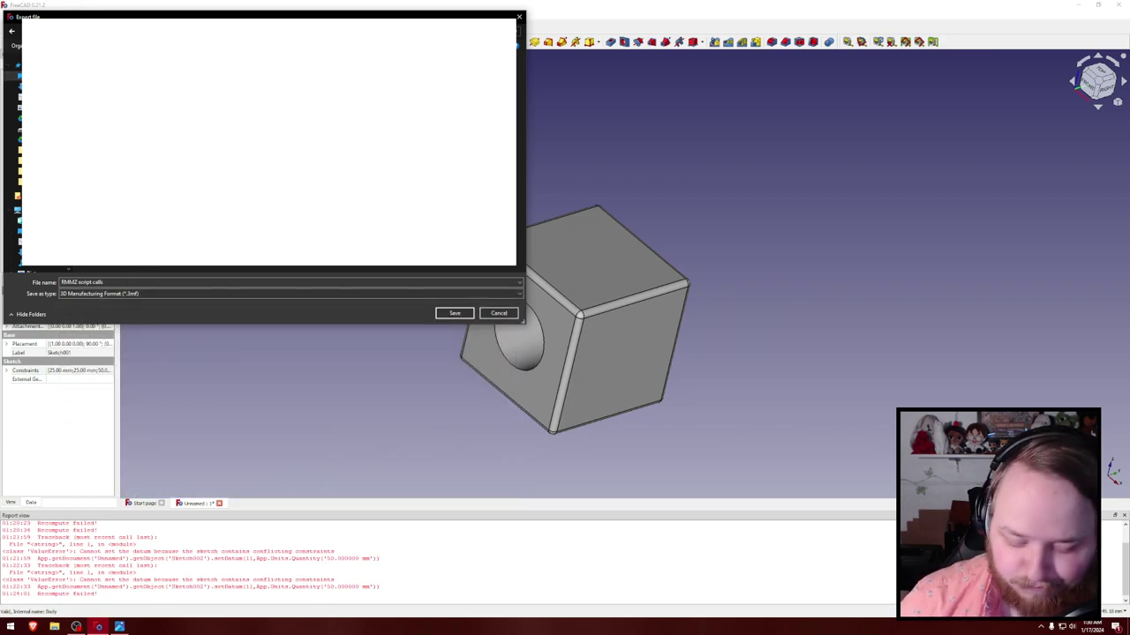
click(128, 294)
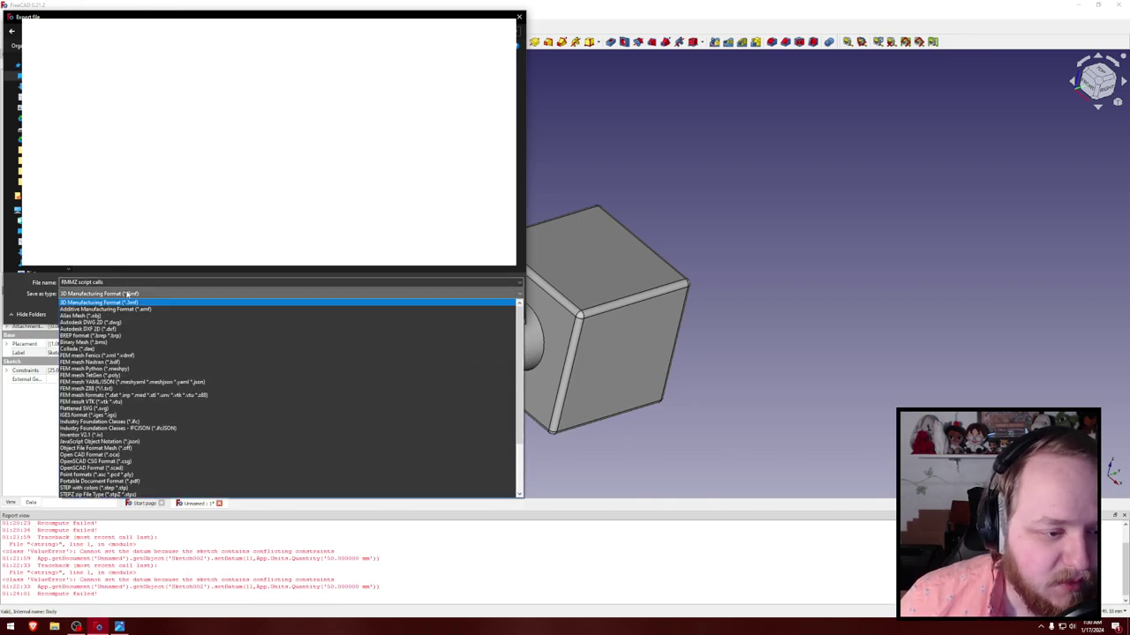
click(137, 292)
Step: Name the file freeCAD_test and save it as STL Mesh (*.stl *.ast)
click(146, 283)
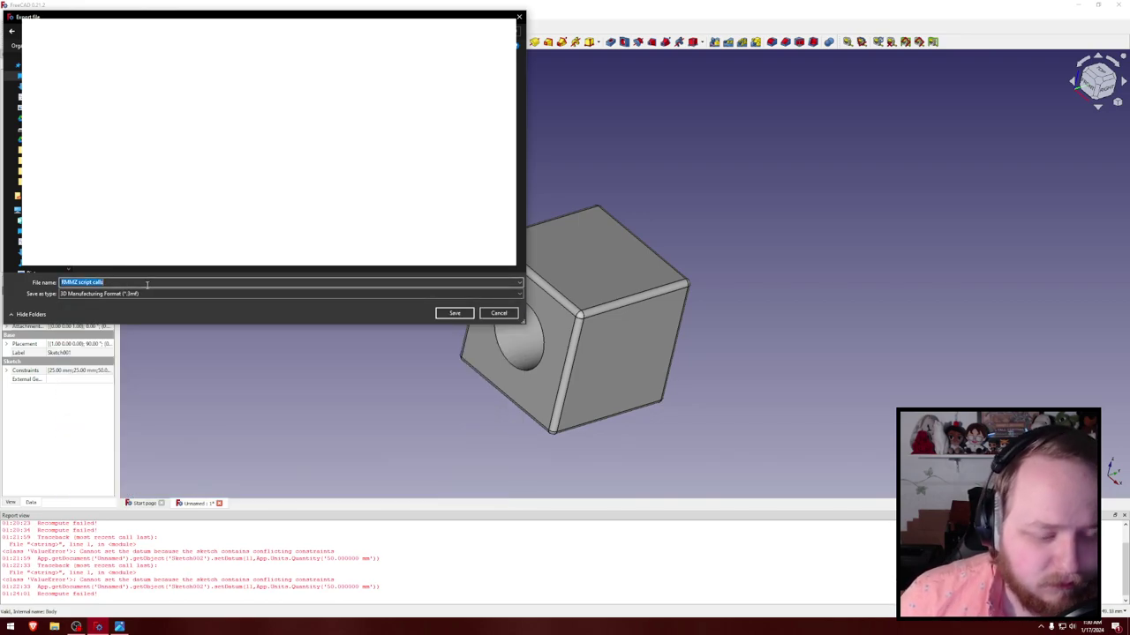
text(freeCA)
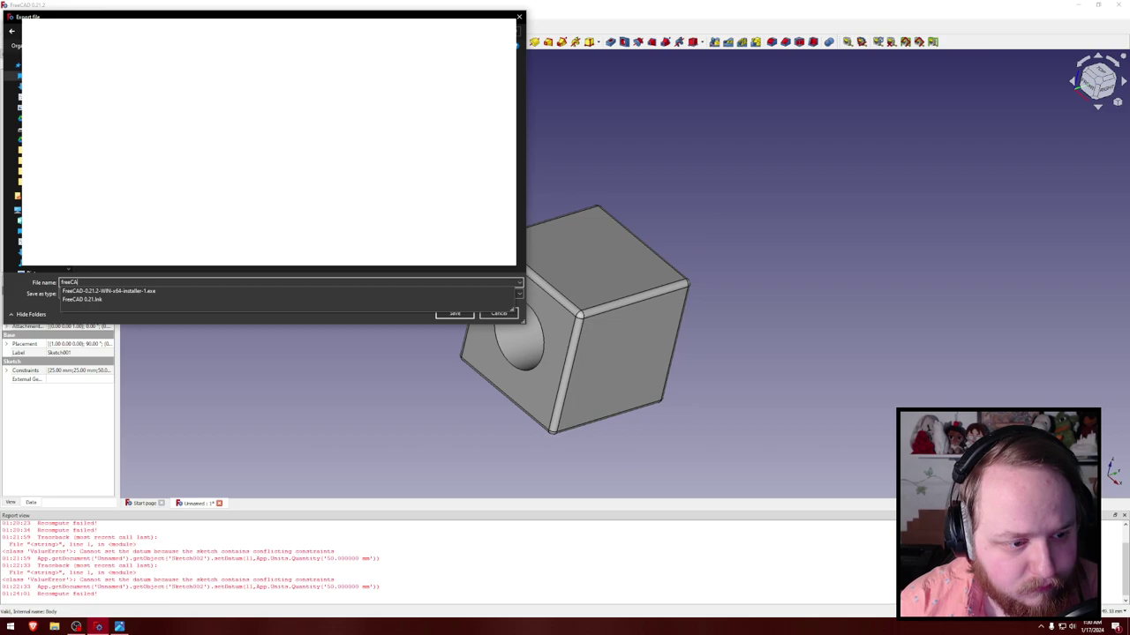
text(D_)
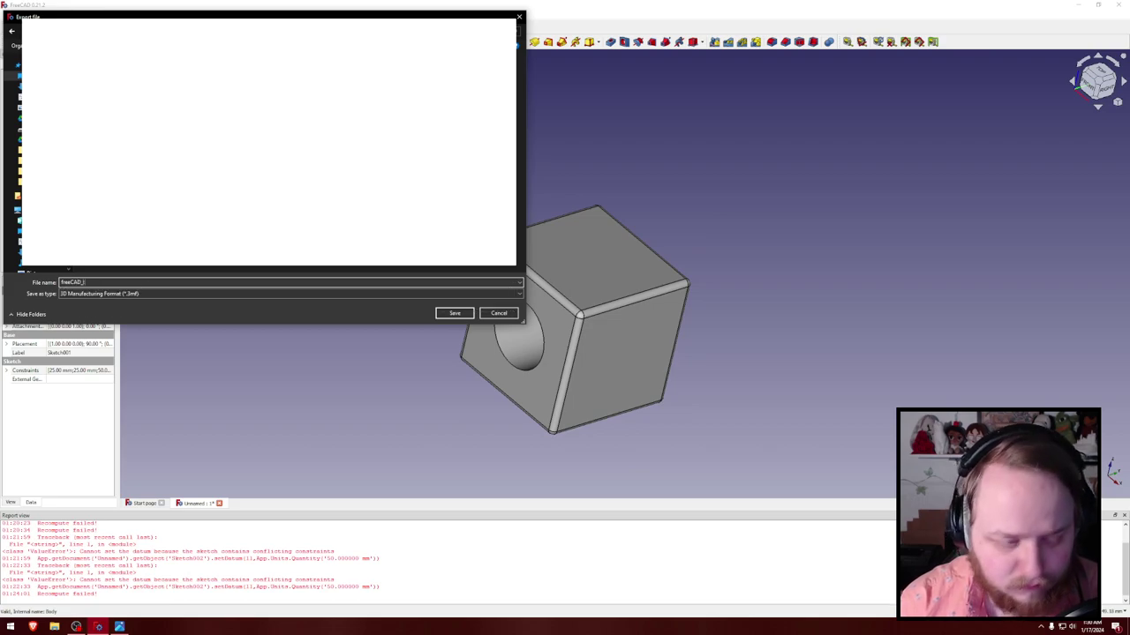
key(Tab)
key(alt+Down)
key(Down)
key(Down)
key(Down)
key(Down)
key(Down)
key(Down)
key(Down)
key(Down)
key(Down)
key(Down)
key(Down)
key(Down)
key(Down)
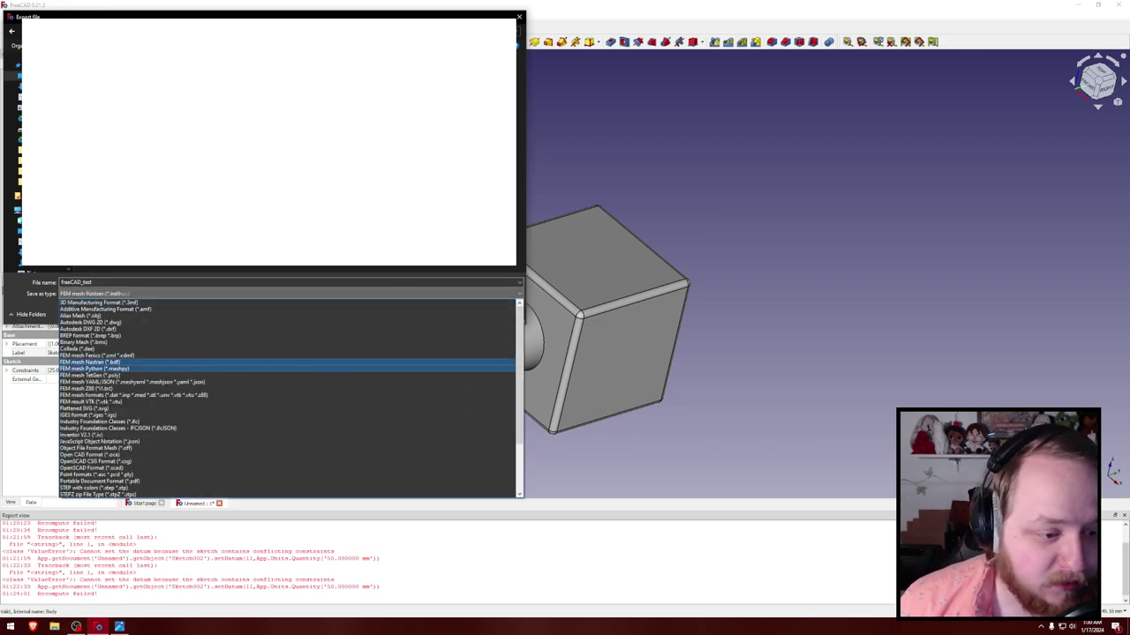
key(Down)
key(Down)
key(Down)
key(Down)
key(Down)
key(Down)
key(Down)
key(Down)
key(Down)
key(Down)
key(Down)
key(Down)
key(Down)
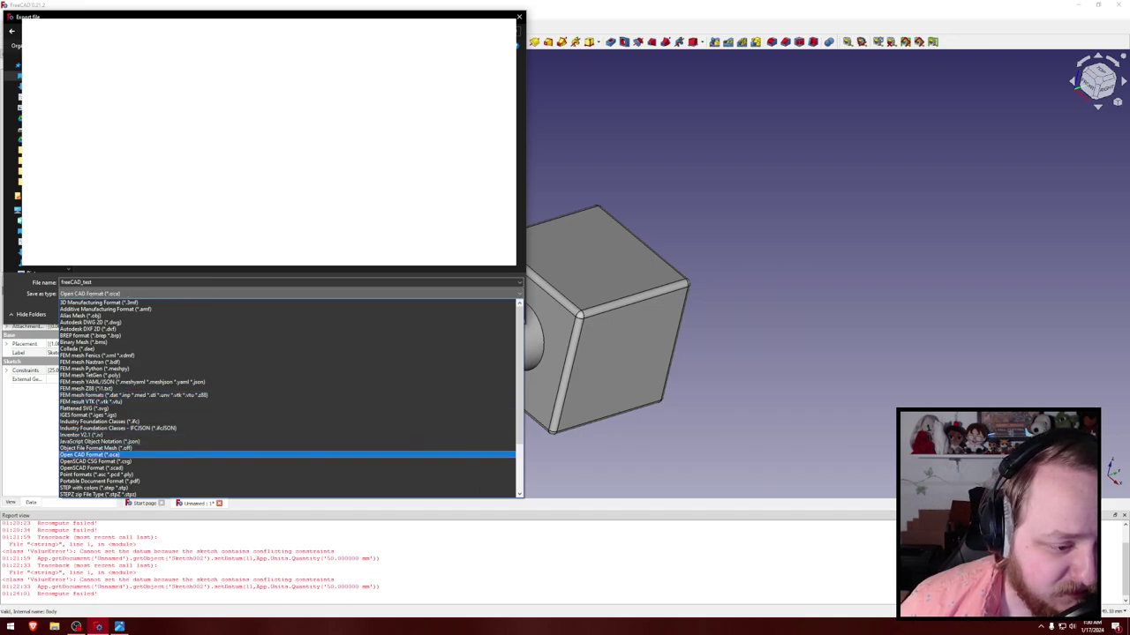
key(Down)
key(Down)
key(Down)
key(Down)
key(Down)
key(Down)
key(Down)
key(Down)
key(Down)
key(Down)
key(Down)
key(Down)
key(Down)
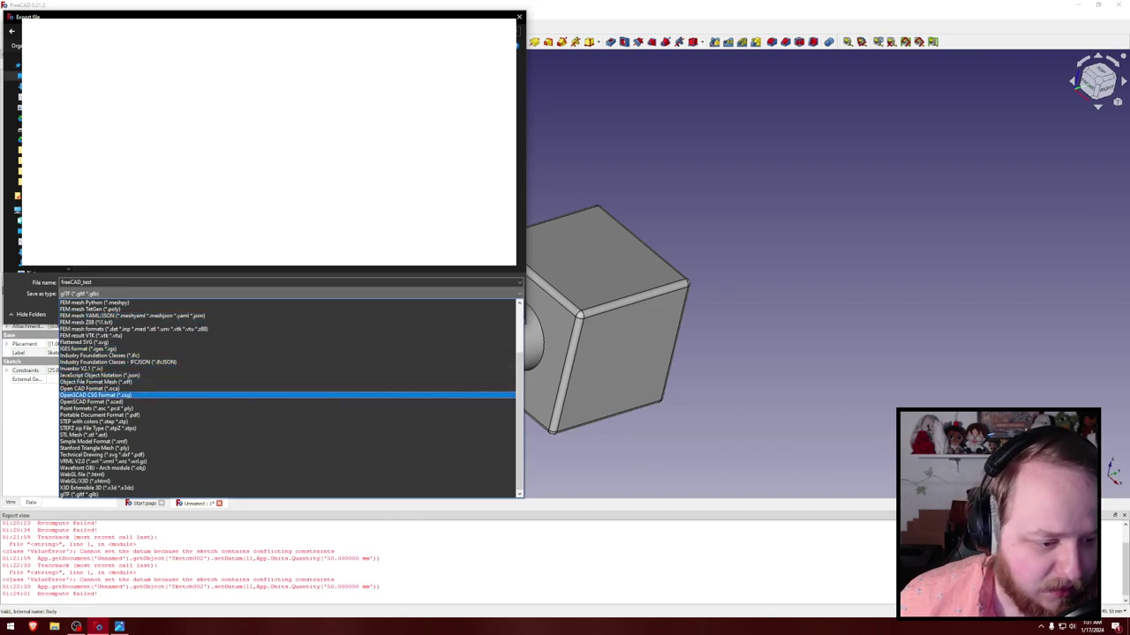
key(Return)
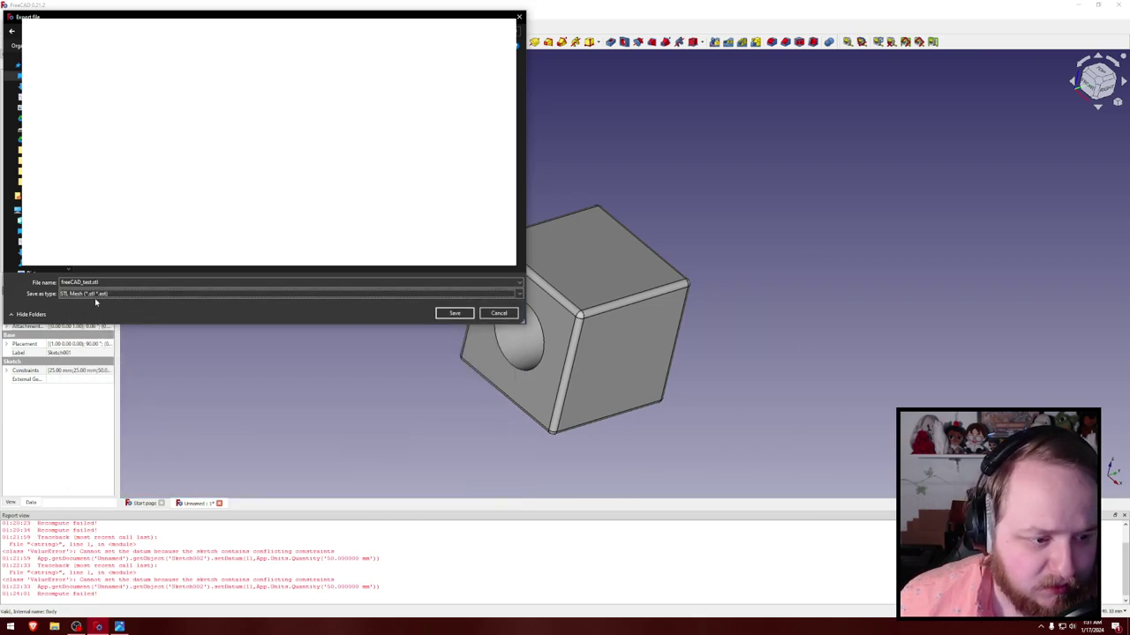
click(454, 314)
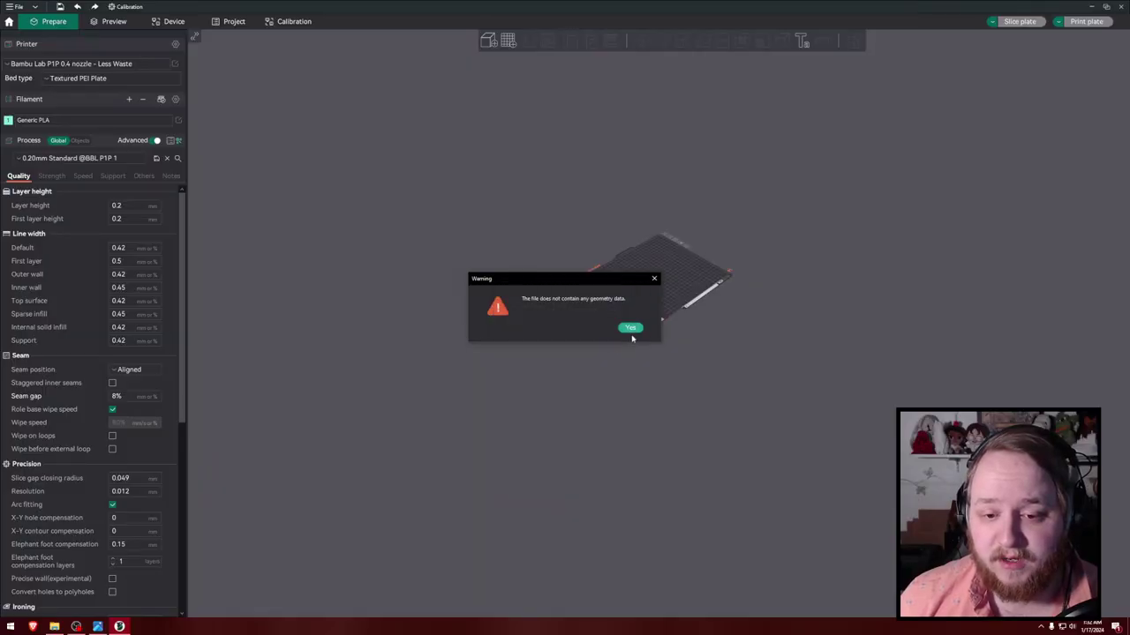
Step: Accept the no-geometry warning in OrcaSlicer and orbit the empty build plate
click(630, 328)
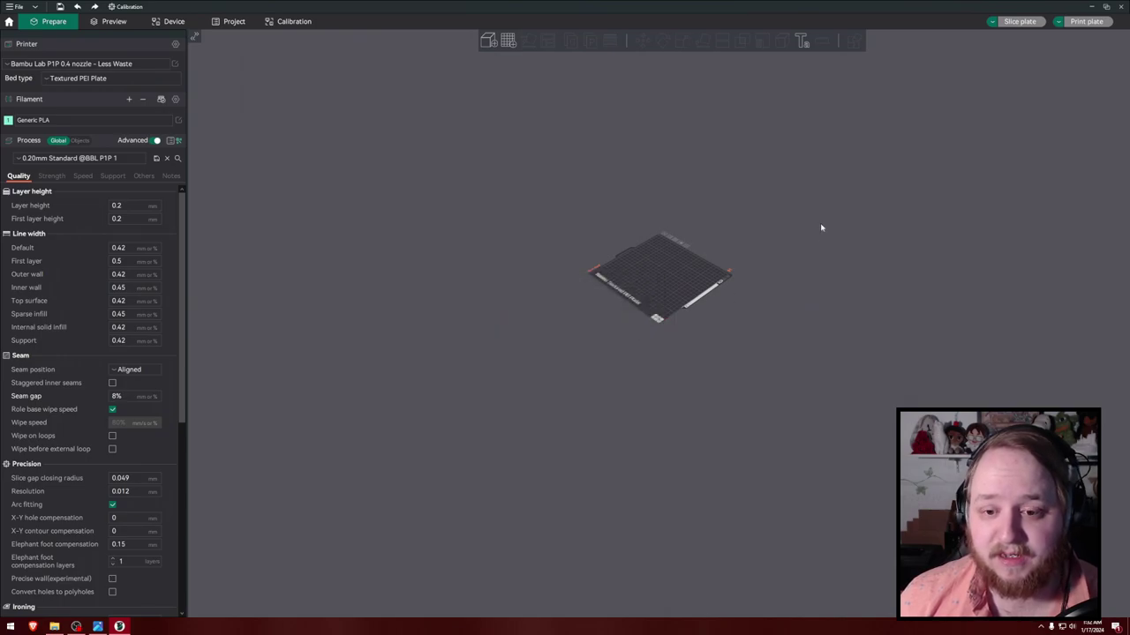
drag(821, 227, 883, 268)
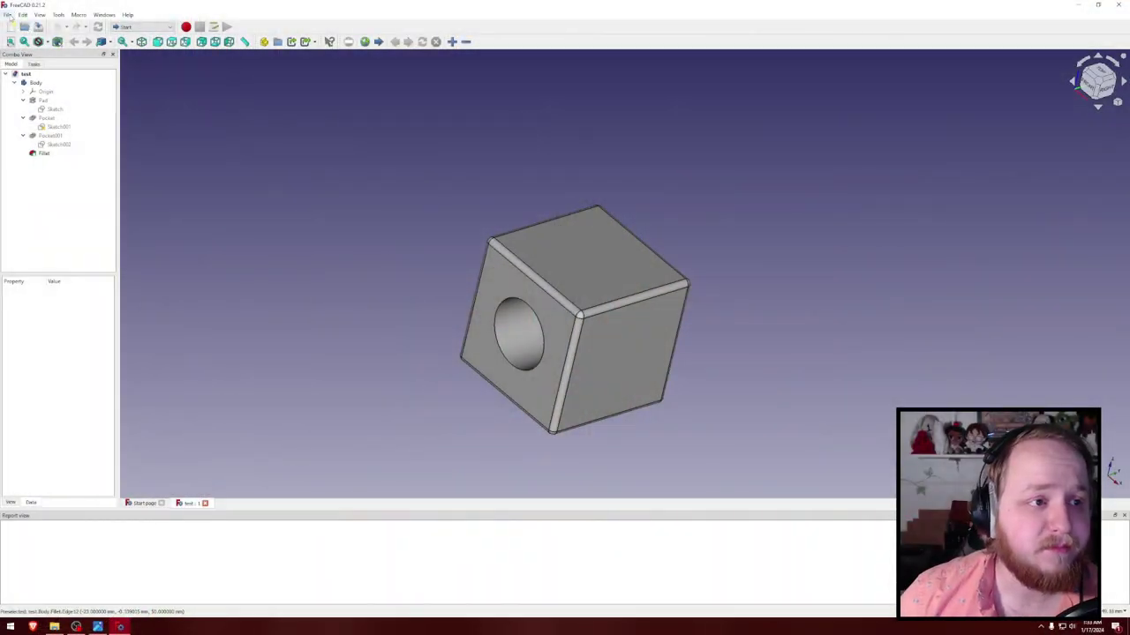
Step: Select the Body after a no-selection warning and export it as test-Body.stl (STL Mesh)
click(8, 15)
click(25, 144)
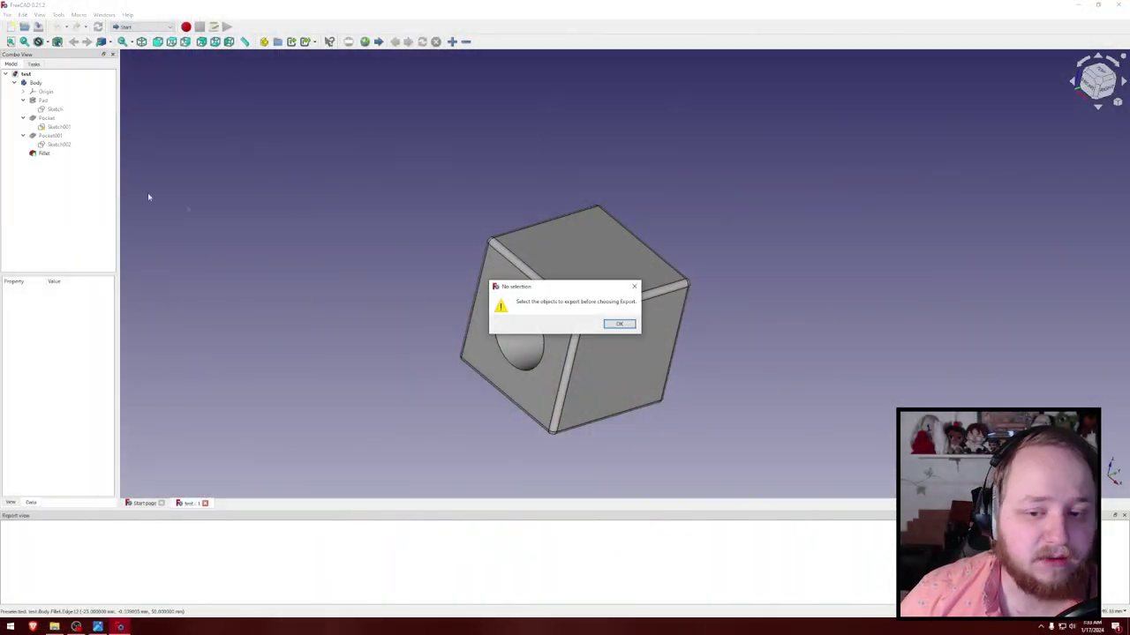
click(621, 325)
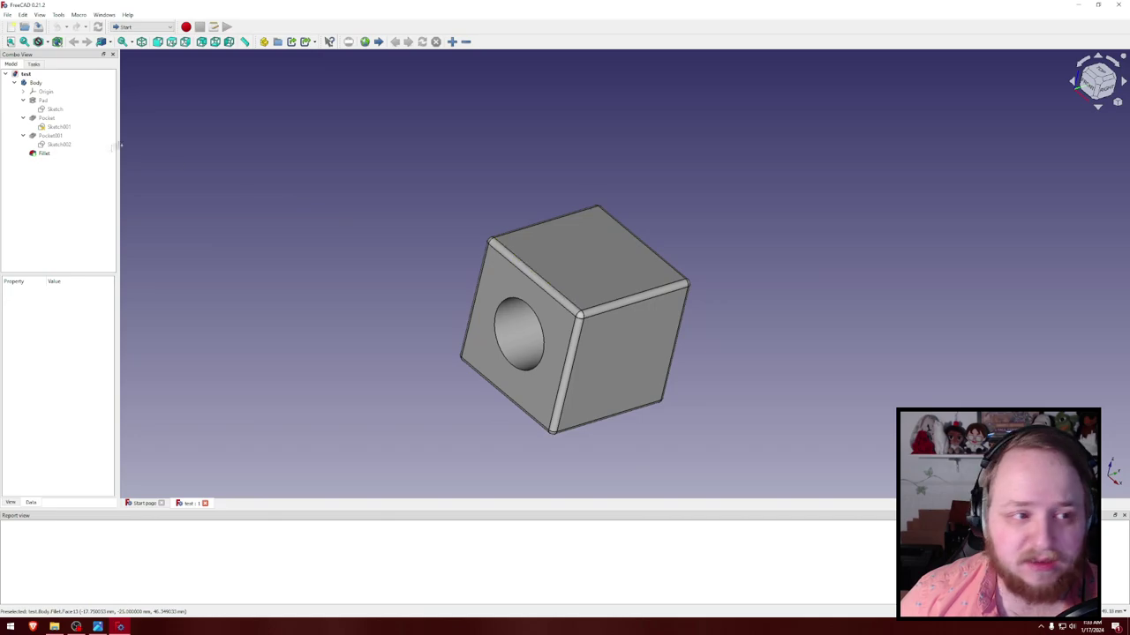
click(37, 83)
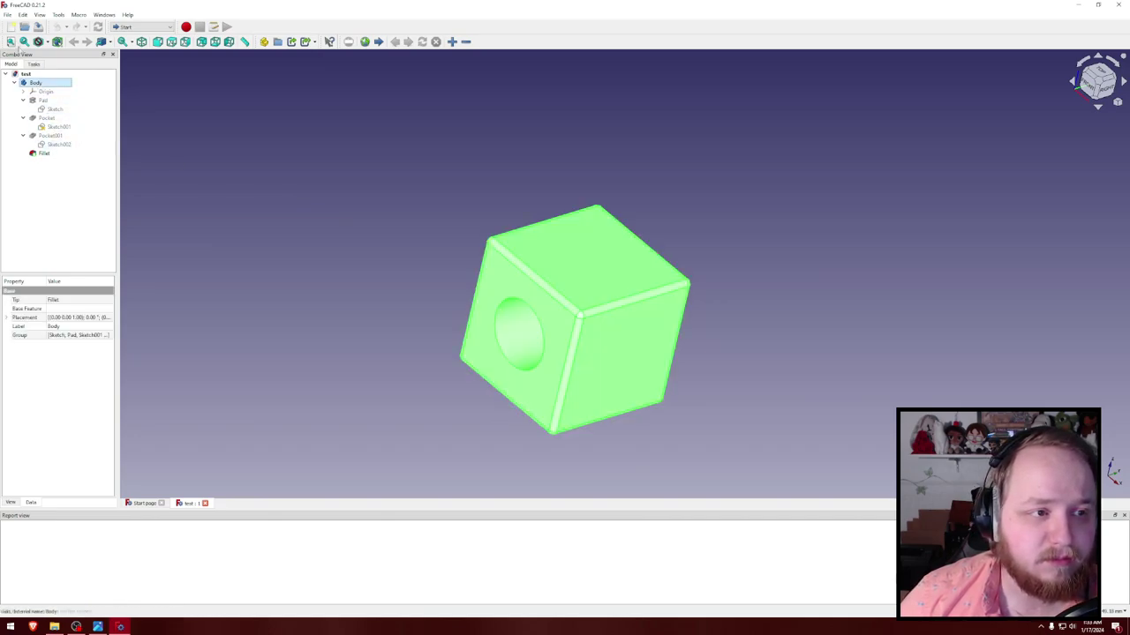
click(38, 144)
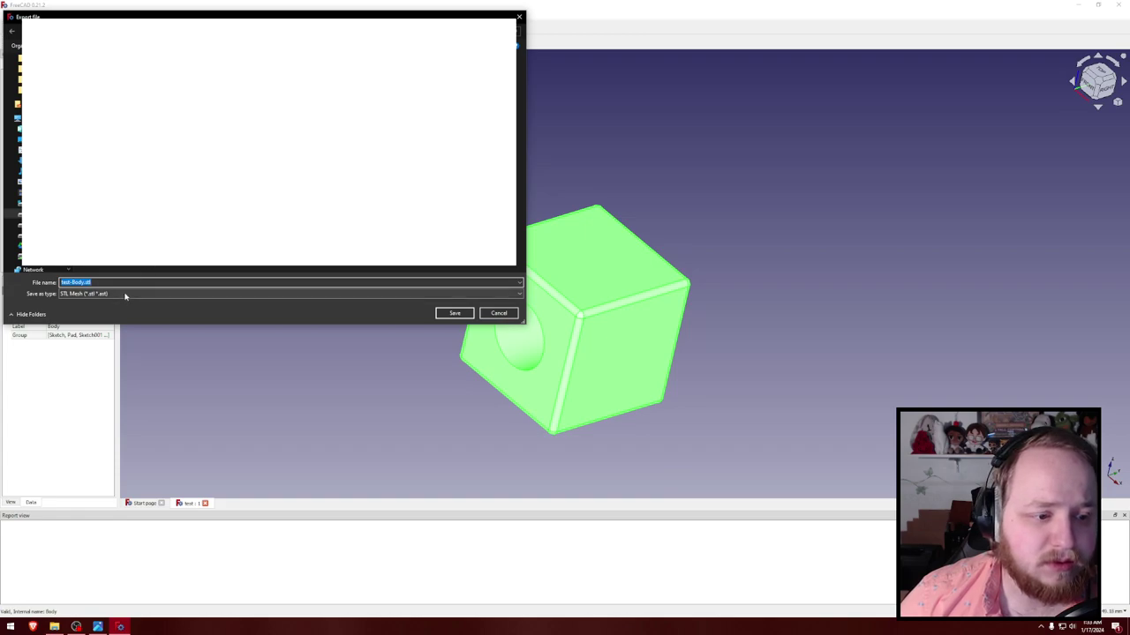
click(125, 295)
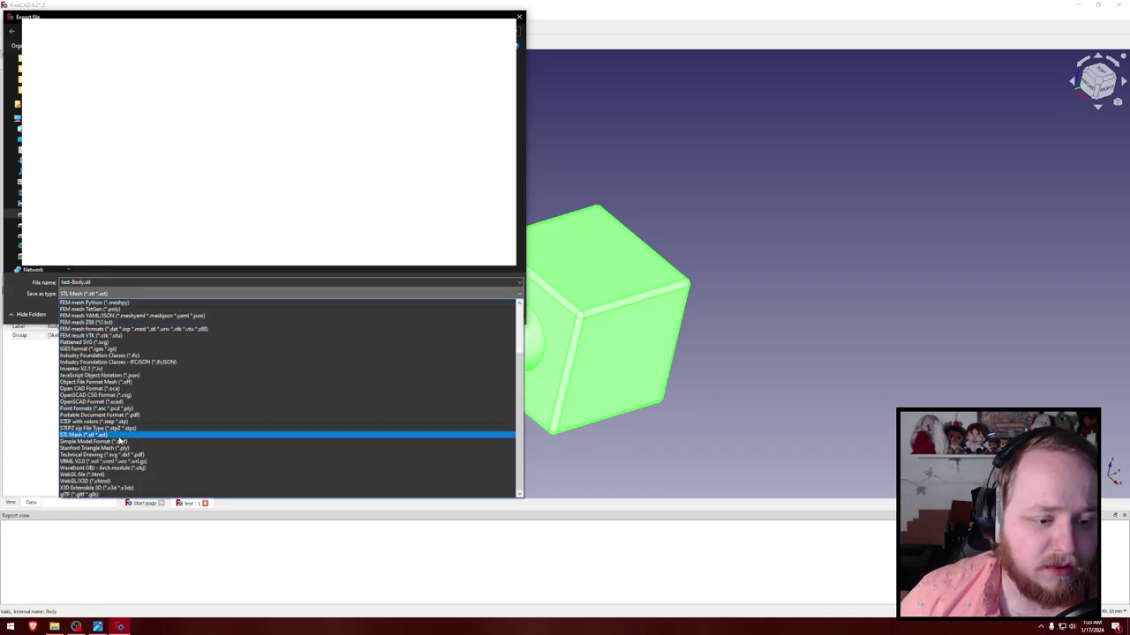
click(118, 436)
click(453, 313)
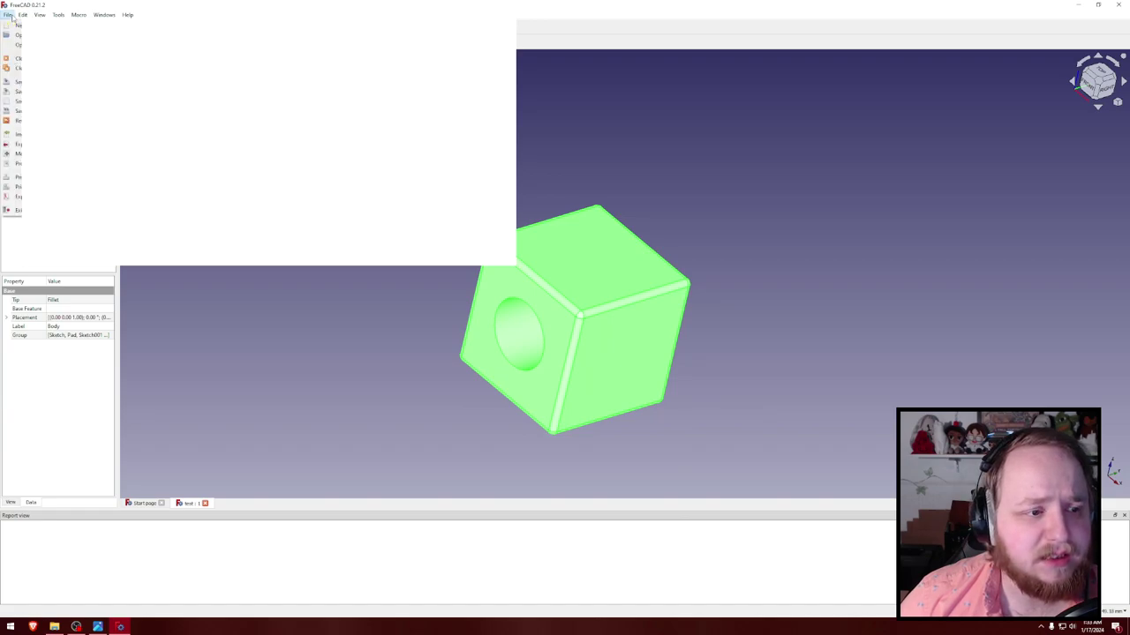
Step: Export the Body again as test-Body.3mf in 3D Manufacturing Format
click(216, 272)
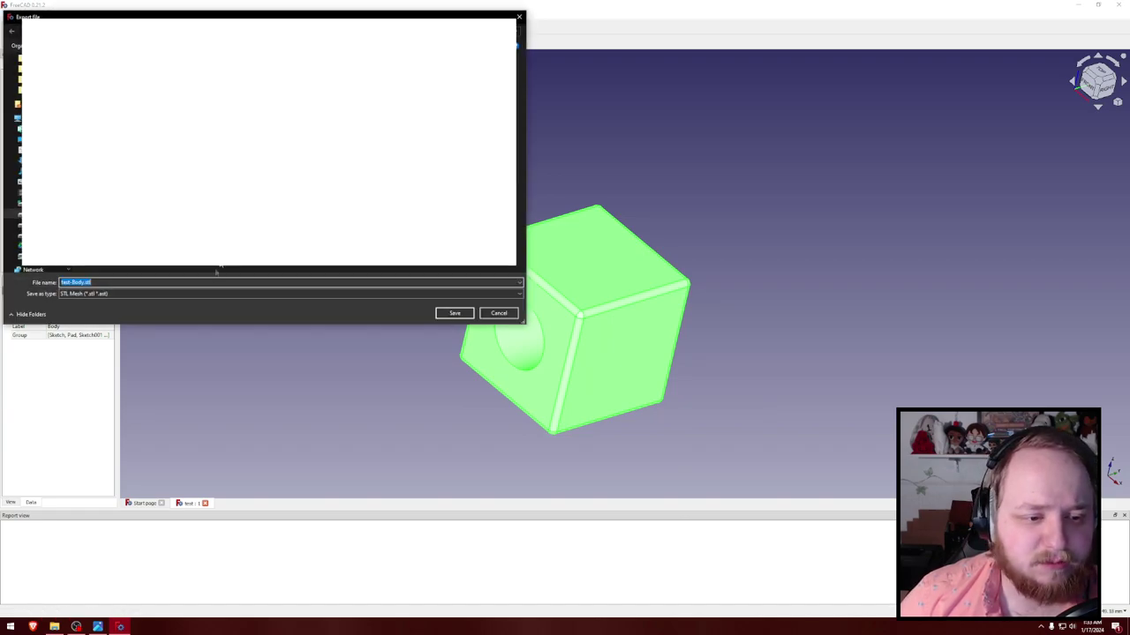
click(149, 293)
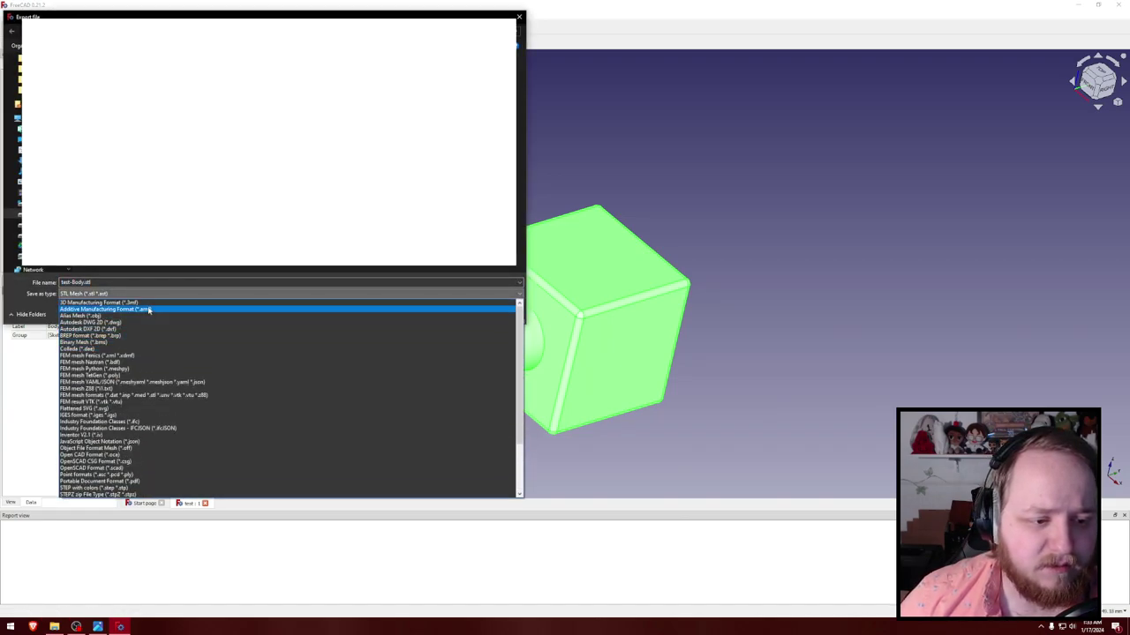
click(148, 303)
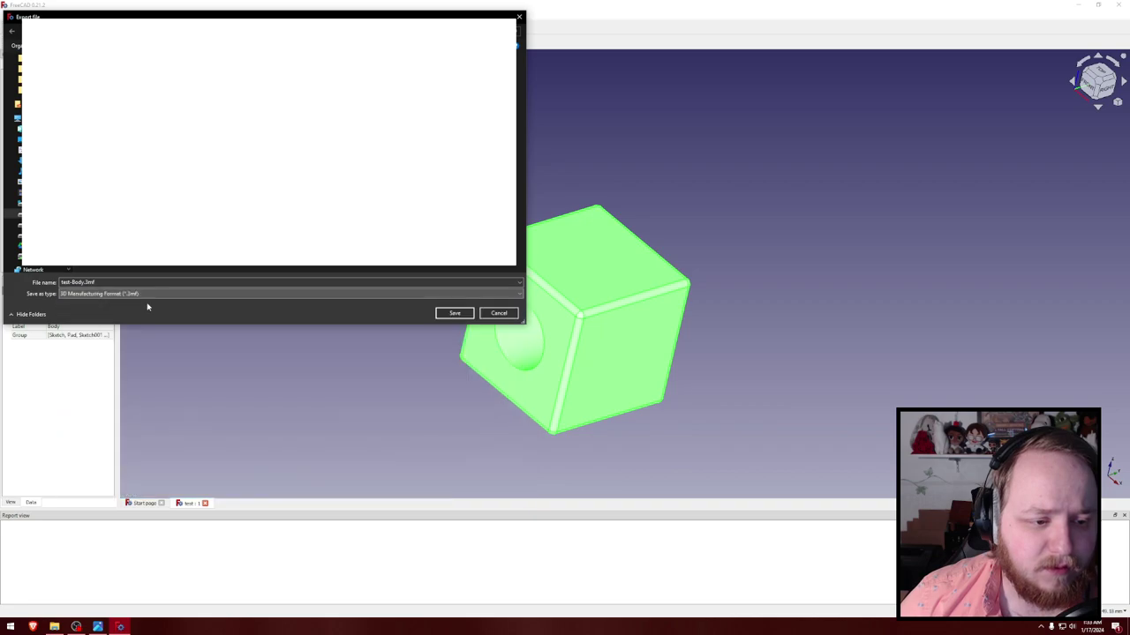
click(454, 314)
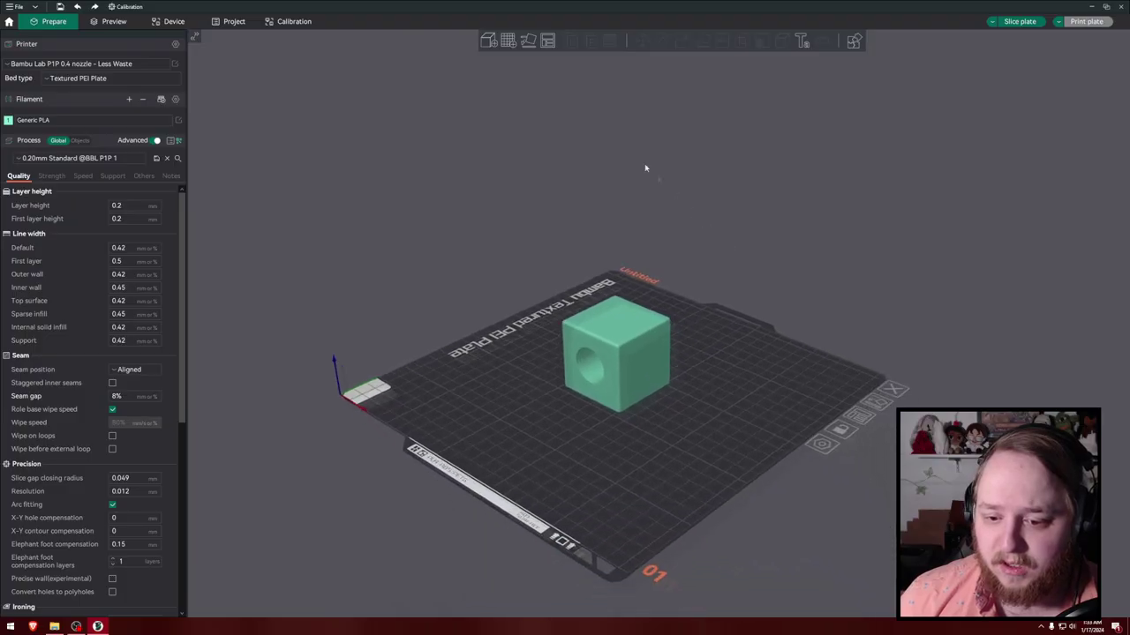
Step: Orbit and zoom around the imported cube to inspect its rounded edges and round hole
drag(645, 168, 855, 163)
scroll(671, 229, up, 5)
scroll(757, 144, up, 3)
scroll(709, 153, up, 5)
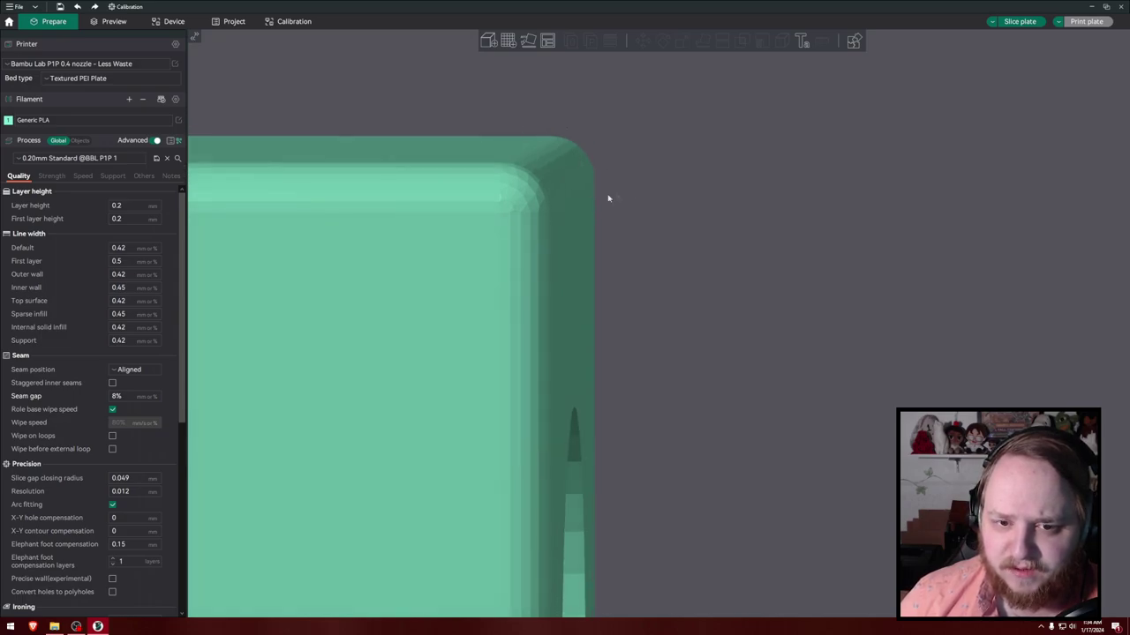
drag(708, 208, 611, 218)
scroll(757, 185, down, 5)
drag(765, 207, 808, 160)
mouse_move(691, 283)
mouse_down()
mouse_move(835, 237)
mouse_move(830, 230)
mouse_move(933, 245)
mouse_move(919, 236)
mouse_move(897, 239)
mouse_move(943, 260)
mouse_move(971, 243)
mouse_move(700, 274)
mouse_up()
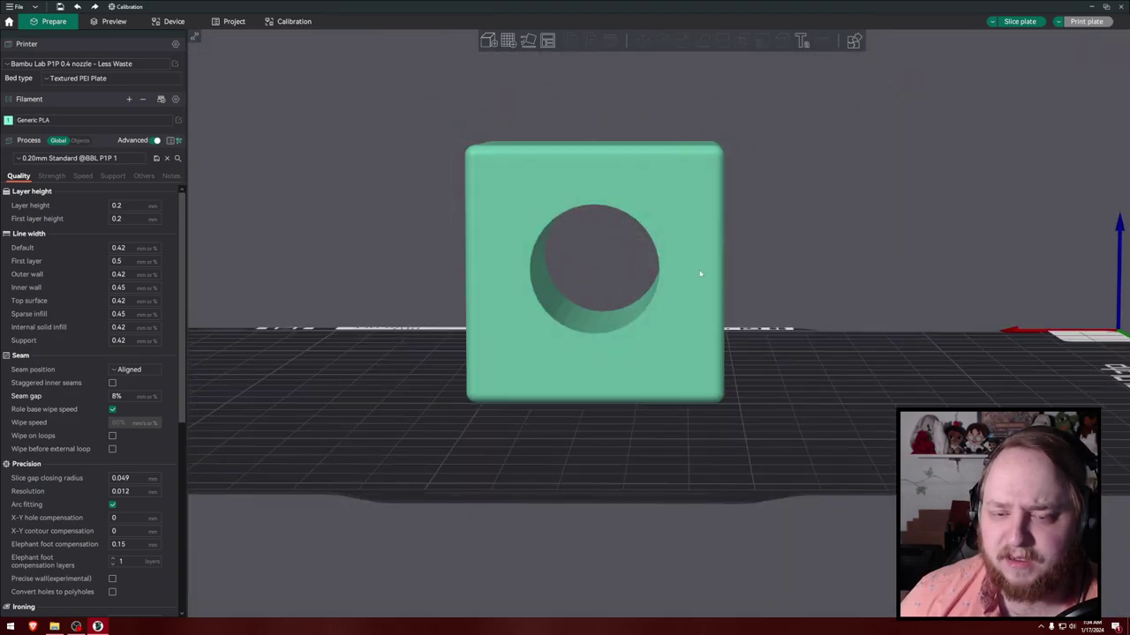
drag(802, 229, 865, 229)
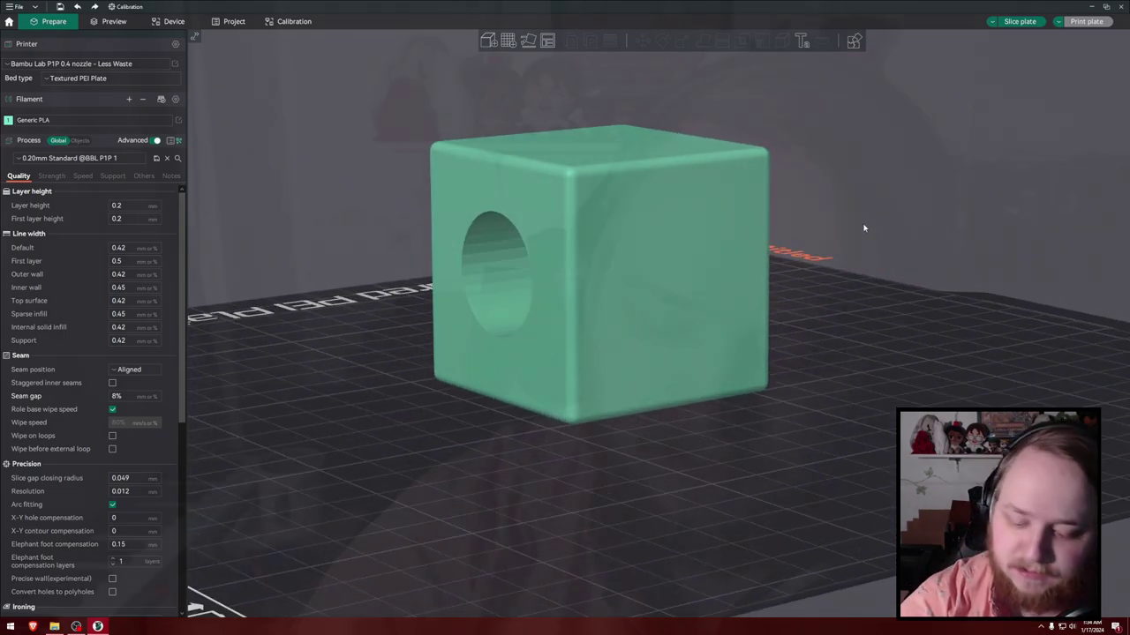